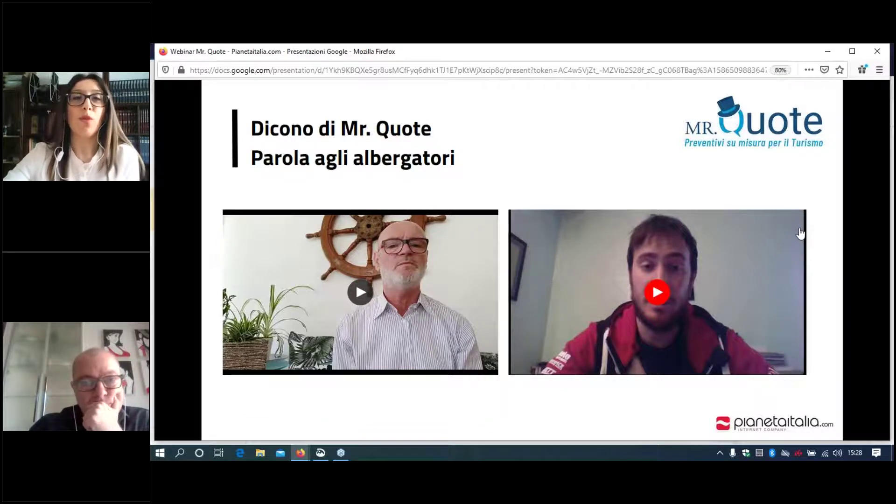
Advance the presentation to the Dashboard slide and switch to the MR. Quote admin dashboard.
{"action": "left_click", "coordinate": [833, 243]}
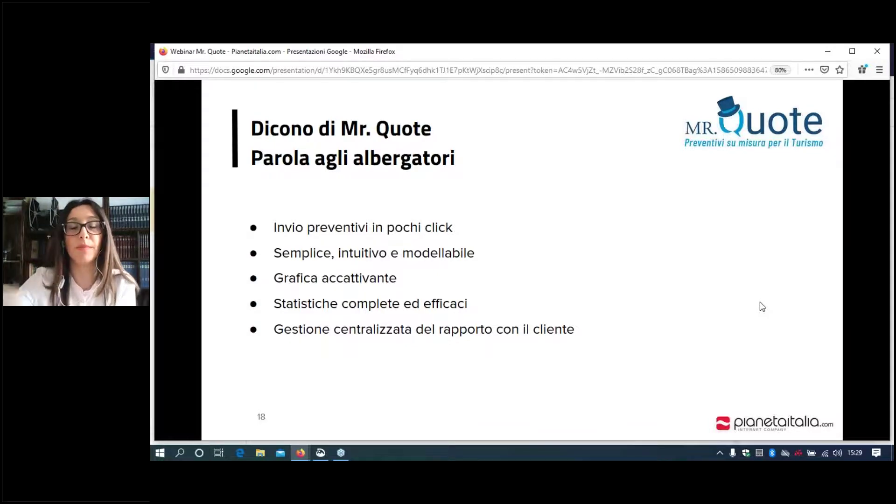
{"action": "left_click", "coordinate": [747, 234]}
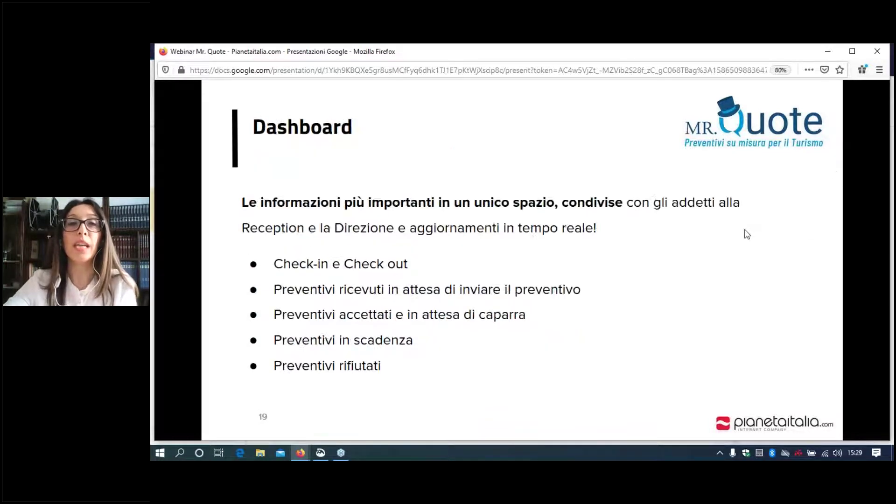
{"action": "left_click", "coordinate": [828, 55]}
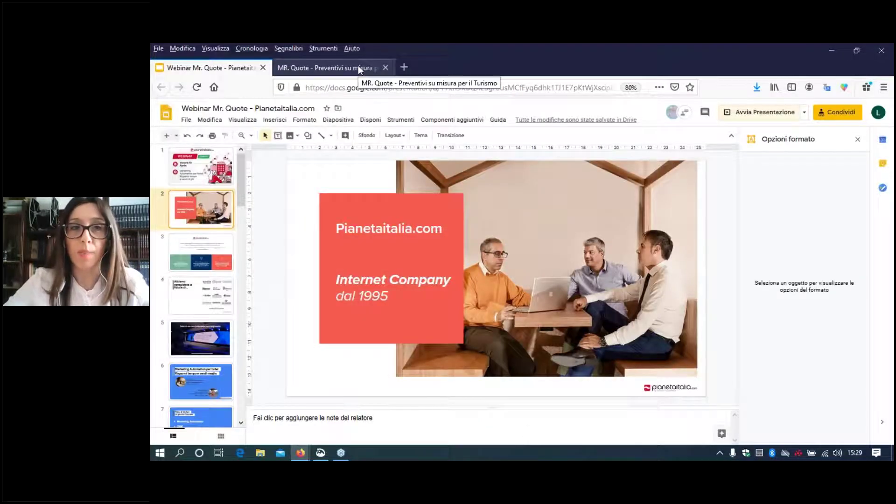
{"action": "left_click", "coordinate": [358, 68]}
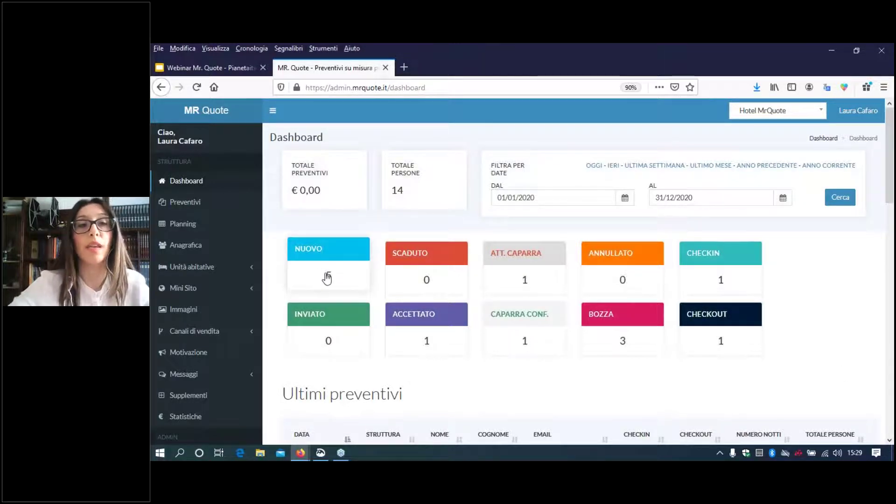
Filter the quotes by checkin status and review the list, and do the same for checkout status.
{"action": "left_click", "coordinate": [717, 260]}
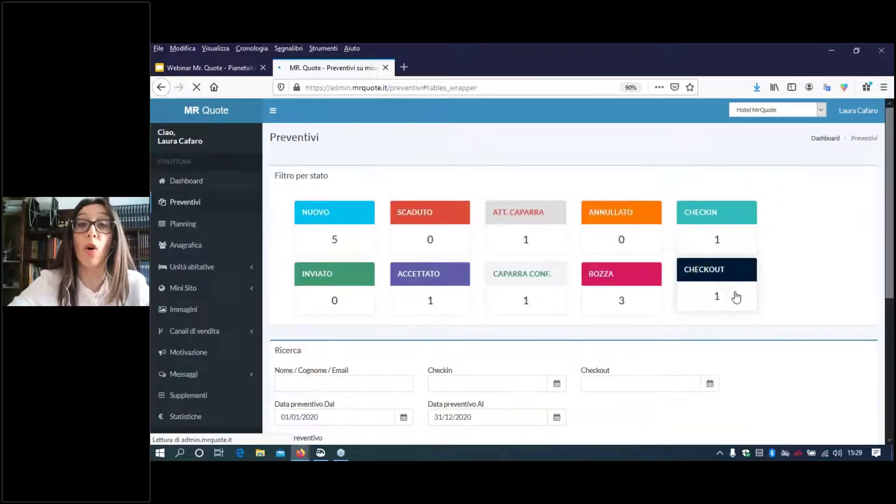
{"action": "scroll", "coordinate": [735, 296], "scroll_direction": "down", "scroll_amount": 4}
{"action": "scroll", "coordinate": [736, 296], "scroll_direction": "down", "scroll_amount": 1}
{"action": "scroll", "coordinate": [516, 374], "scroll_direction": "down", "scroll_amount": 3}
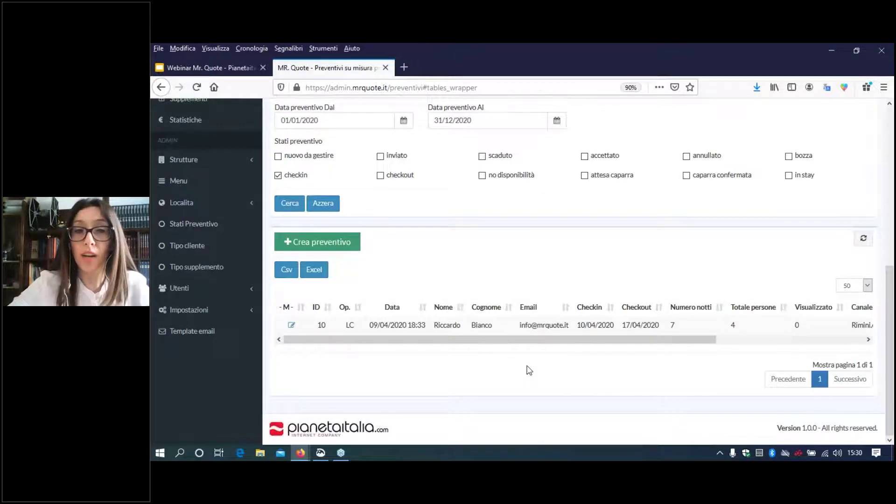
{"action": "scroll", "coordinate": [630, 303], "scroll_direction": "up", "scroll_amount": 5}
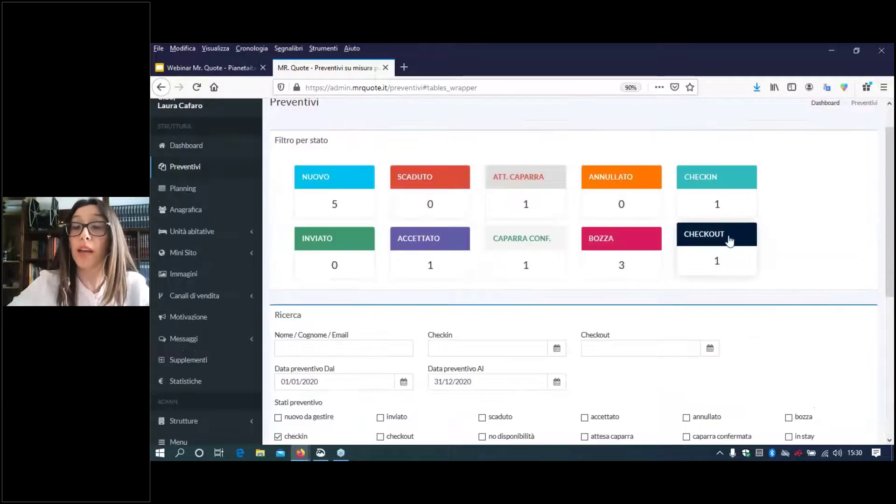
{"action": "left_click", "coordinate": [725, 242]}
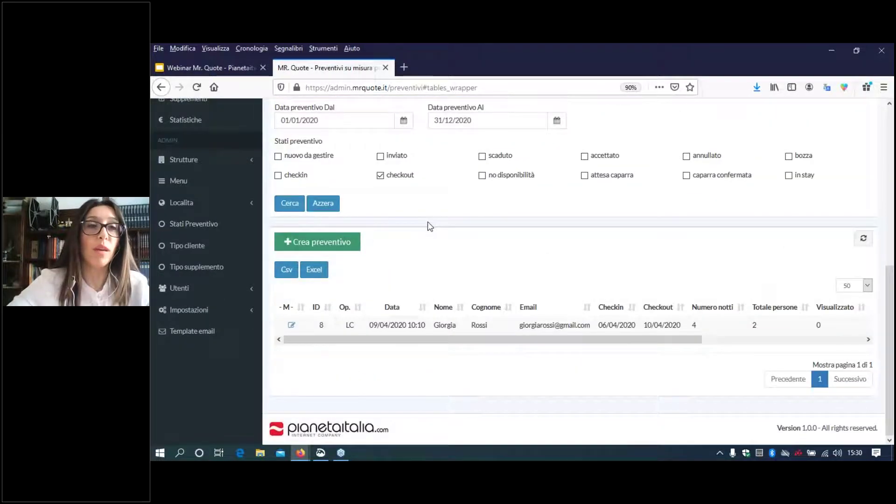
Filter the quotes by the Nuovo status and open the request for 12/09/2020 to 19/09/2020 for editing.
{"action": "left_click", "coordinate": [327, 211]}
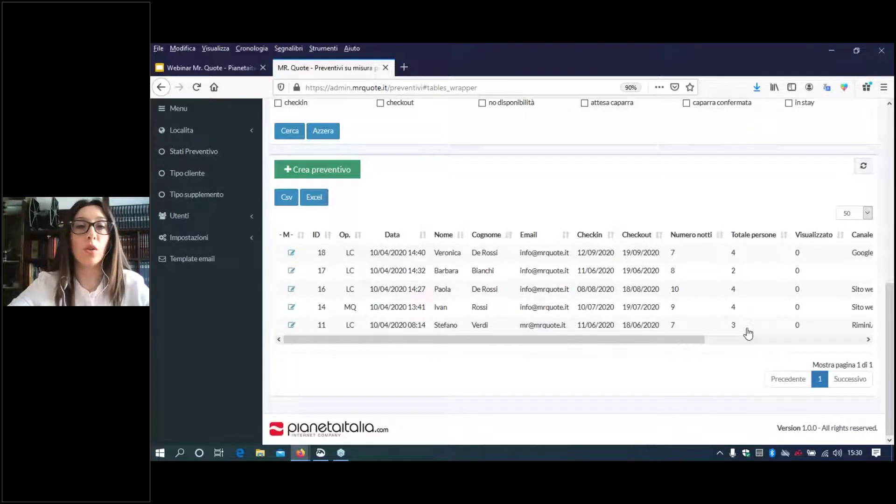
{"action": "scroll", "coordinate": [757, 332], "scroll_direction": "up", "scroll_amount": 2}
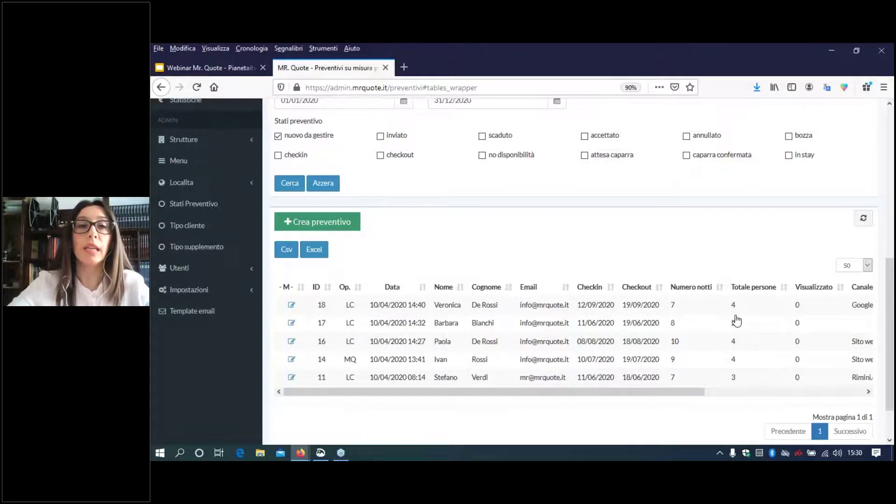
{"action": "scroll", "coordinate": [737, 320], "scroll_direction": "up", "scroll_amount": 1}
{"action": "scroll", "coordinate": [736, 320], "scroll_direction": "up", "scroll_amount": 2}
{"action": "scroll", "coordinate": [737, 320], "scroll_direction": "down", "scroll_amount": 3}
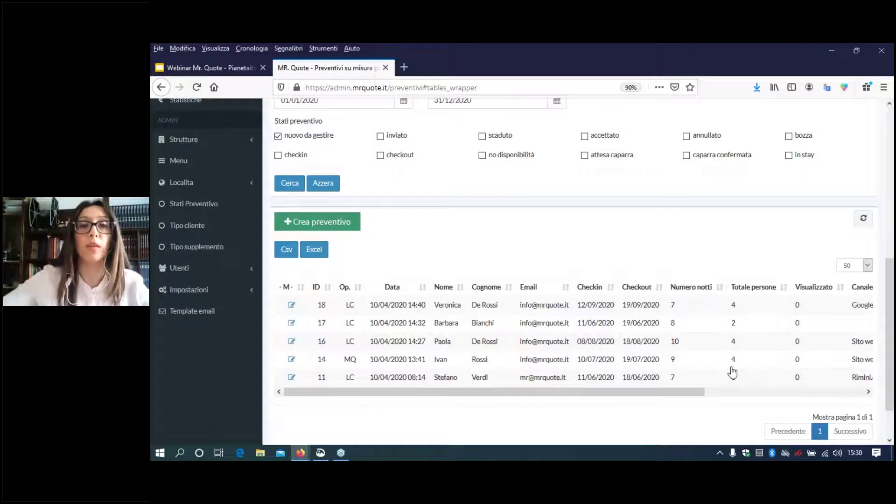
{"action": "left_click", "coordinate": [392, 309]}
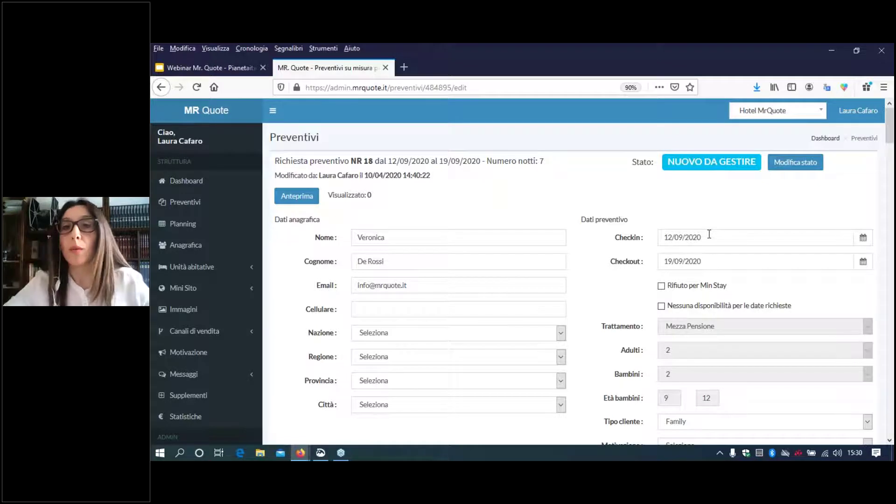
Set the quote's Motivazione to Vacanza estiva.
{"action": "scroll", "coordinate": [737, 281], "scroll_direction": "down", "scroll_amount": 2}
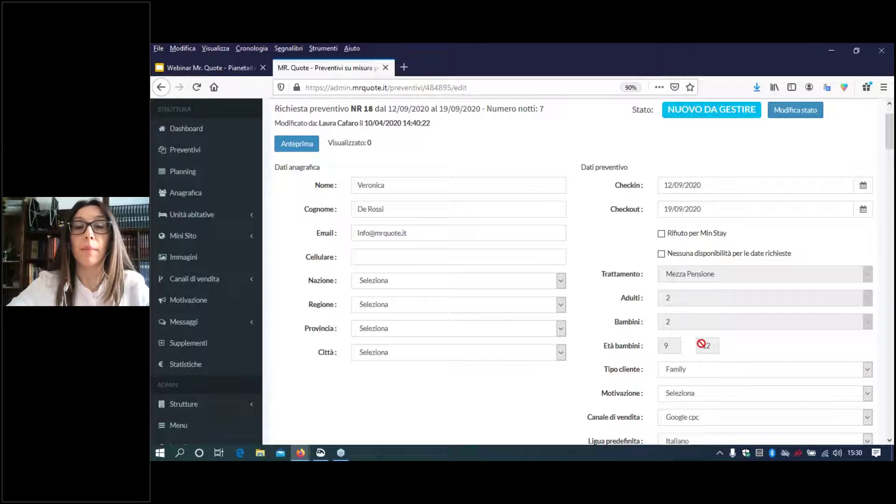
{"action": "scroll", "coordinate": [702, 344], "scroll_direction": "down", "scroll_amount": 4}
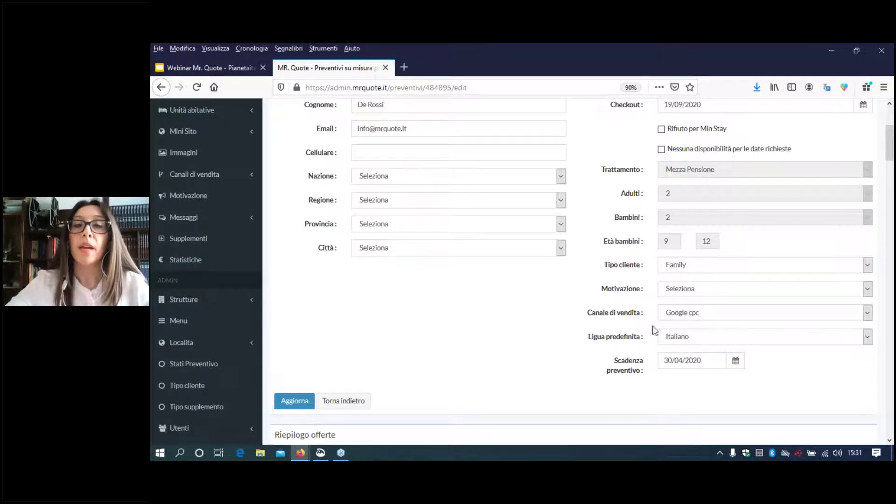
{"action": "left_click", "coordinate": [688, 290]}
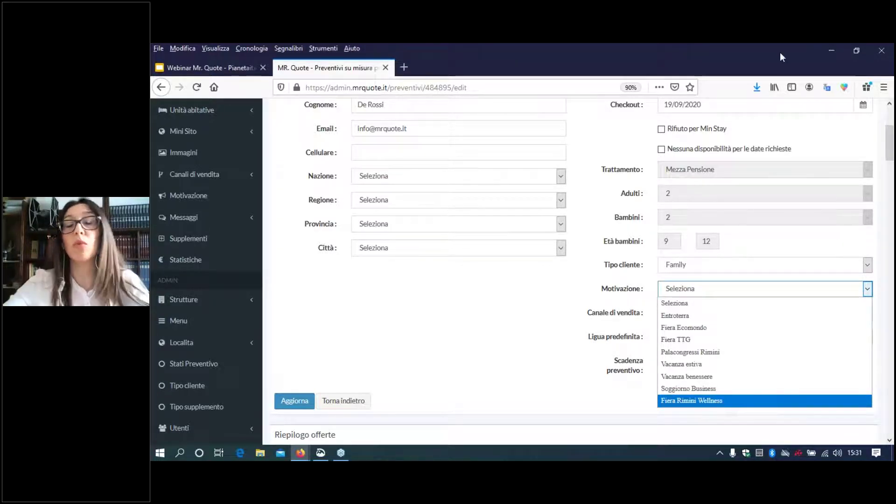
{"action": "left_click", "coordinate": [718, 364]}
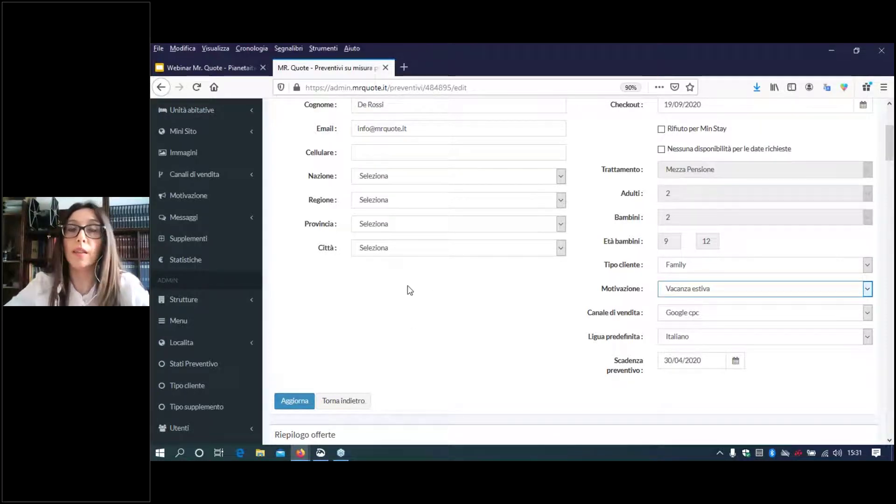
Create a second offer in the quote's Riepilogo offerte.
{"action": "scroll", "coordinate": [409, 290], "scroll_direction": "down", "scroll_amount": 6}
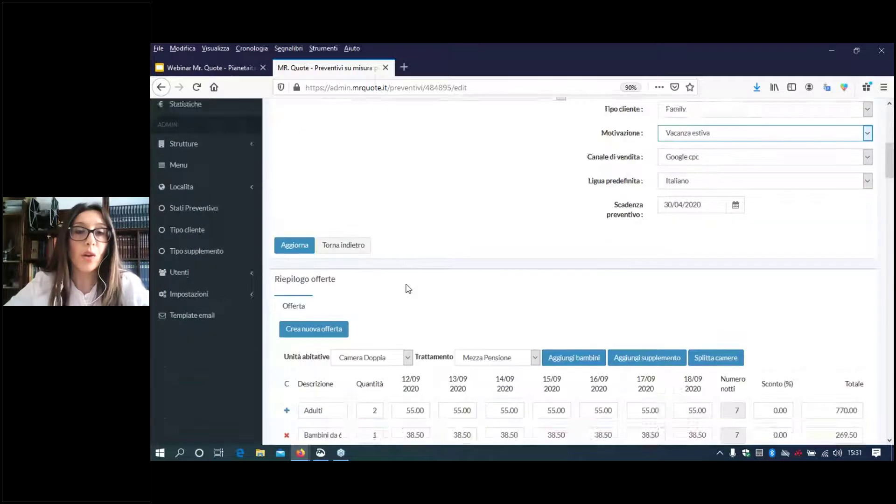
{"action": "scroll", "coordinate": [399, 346], "scroll_direction": "down", "scroll_amount": 1}
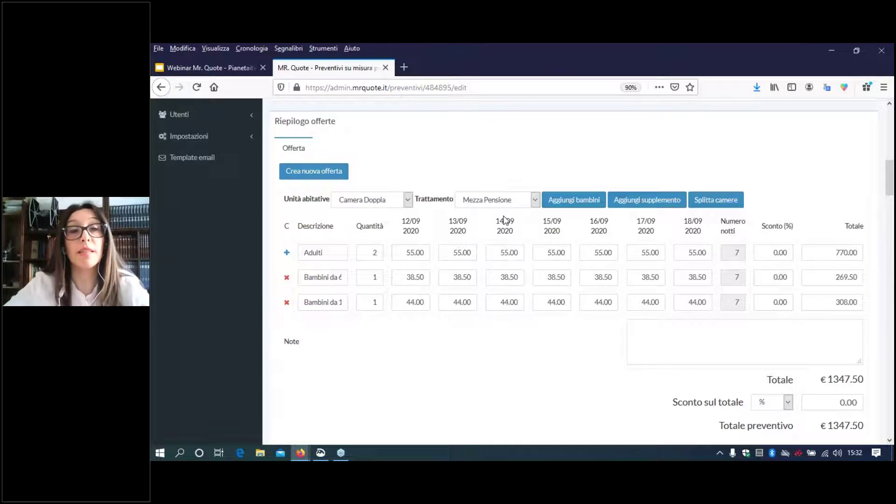
{"action": "left_click", "coordinate": [312, 171]}
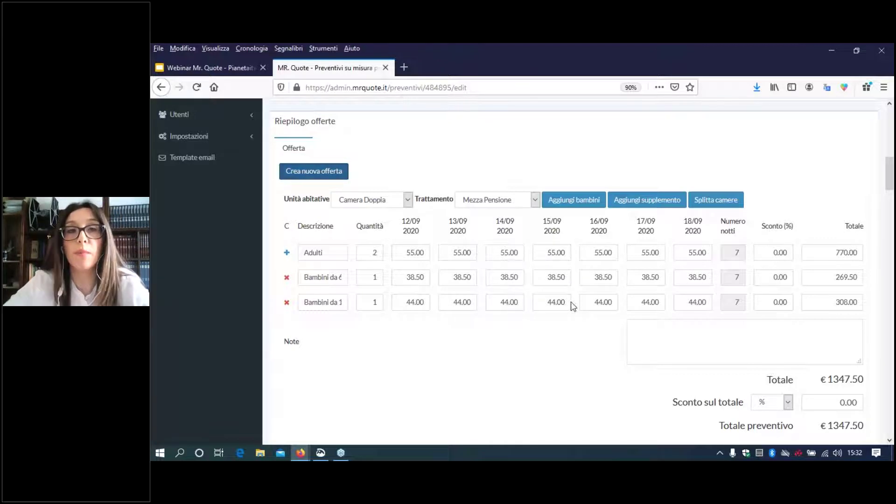
Change the second offer's Trattamento to Pensione Completa and accept updating all its prices.
{"action": "scroll", "coordinate": [569, 301], "scroll_direction": "down", "scroll_amount": 2}
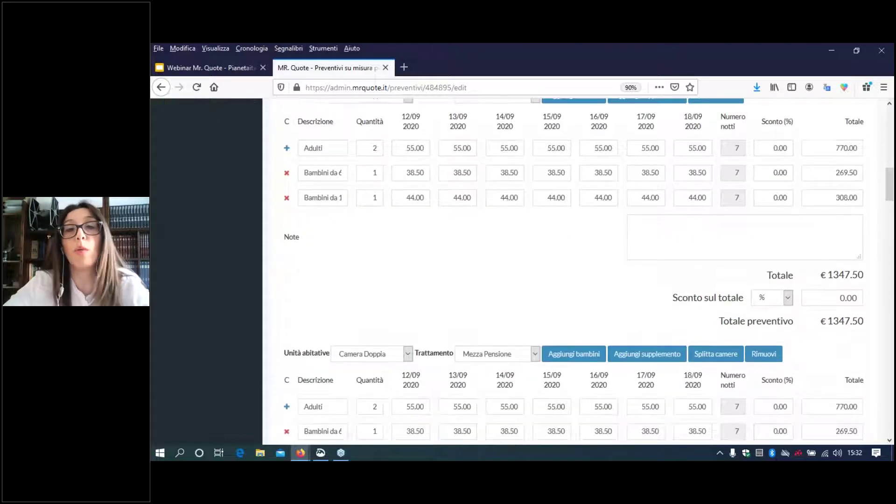
{"action": "scroll", "coordinate": [513, 327], "scroll_direction": "down", "scroll_amount": 1}
{"action": "left_click", "coordinate": [513, 301]}
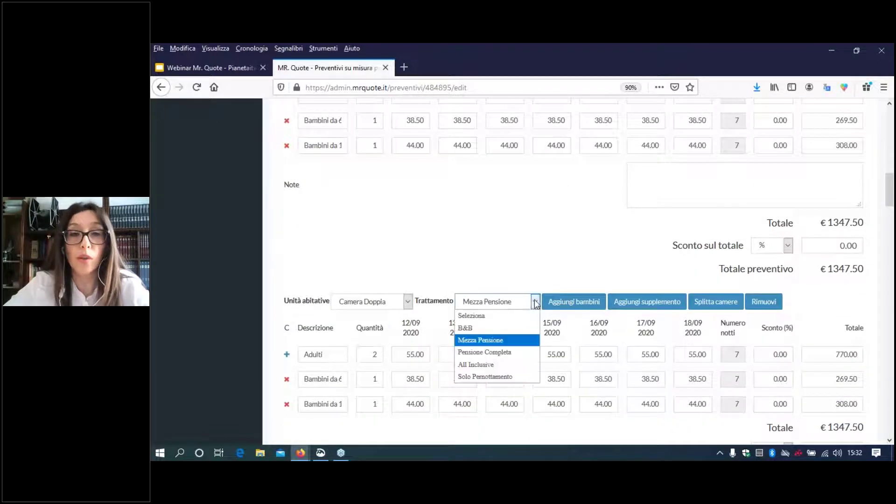
{"action": "left_click", "coordinate": [517, 356]}
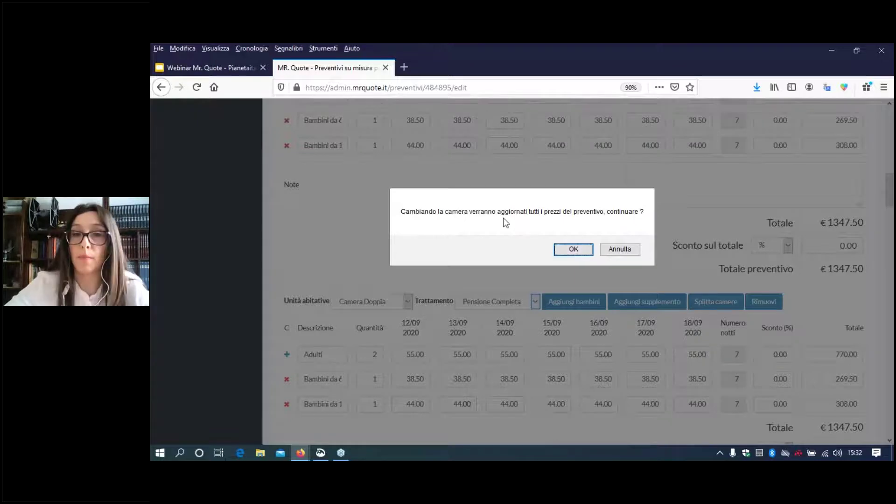
{"action": "left_click", "coordinate": [574, 250]}
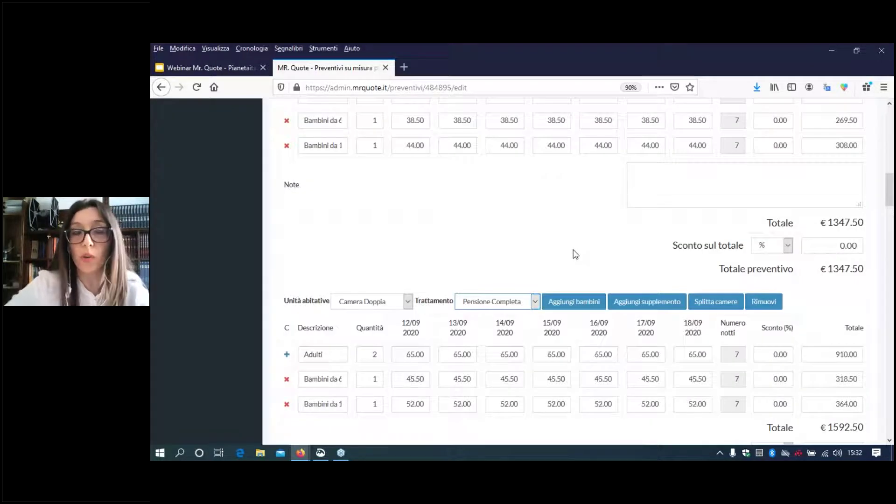
Set the second offer's Adulti prices for 15/09/2020 and 16/09/2020 to 55.
{"action": "scroll", "coordinate": [560, 299], "scroll_direction": "down", "scroll_amount": 1}
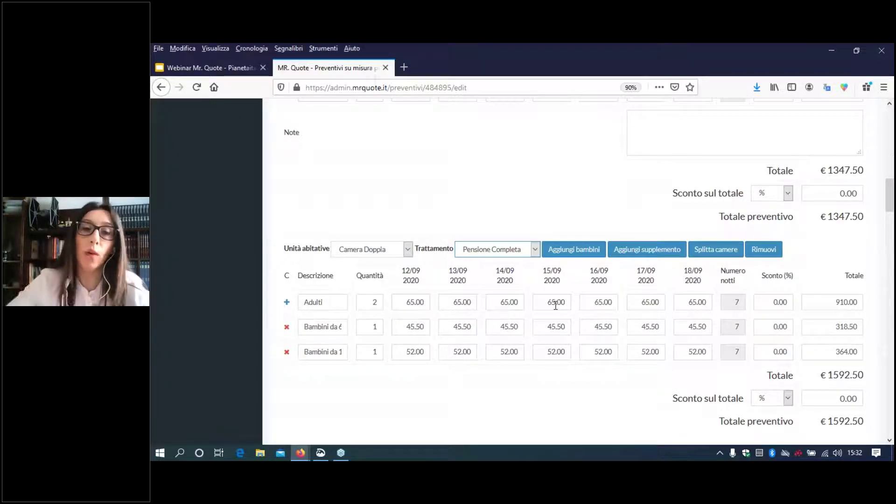
{"action": "scroll", "coordinate": [553, 299], "scroll_direction": "down", "scroll_amount": 1}
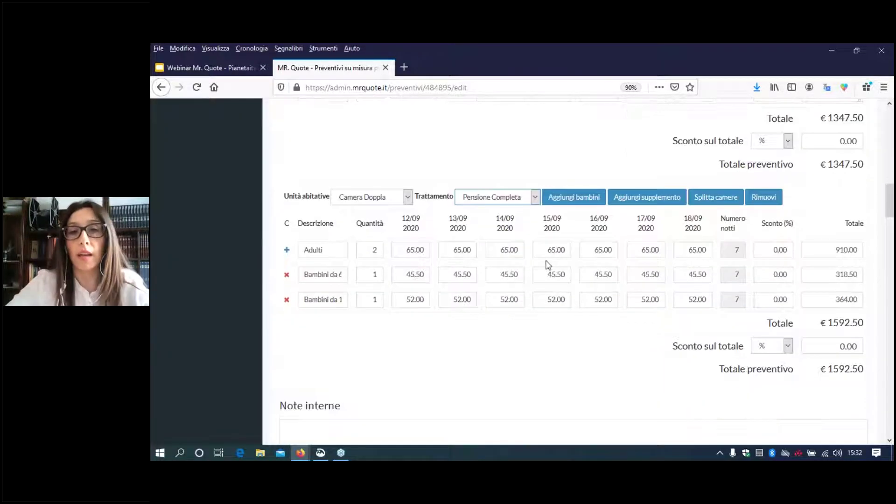
{"action": "left_click_drag", "start_coordinate": [547, 249], "coordinate": [574, 252]}
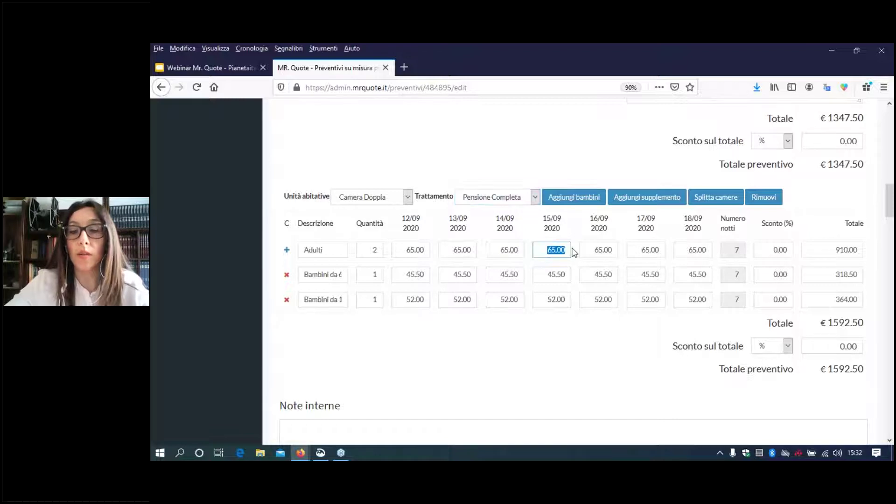
{"action": "type", "text": "55"}
{"action": "key", "text": "Tab"}
{"action": "type", "text": "55"}
{"action": "key", "text": "Tab"}
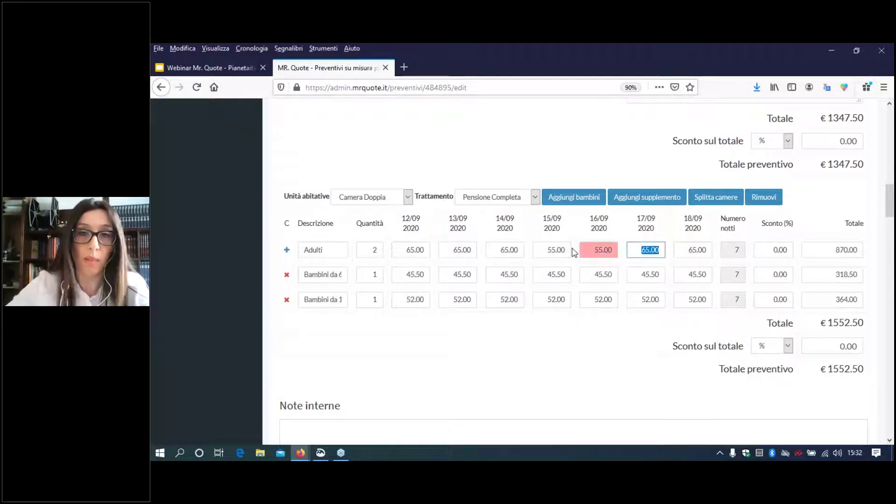
Check the second offer's total and view the first offer's discount type options, leaving the discount unset.
{"action": "left_click_drag", "start_coordinate": [820, 323], "coordinate": [864, 323]}
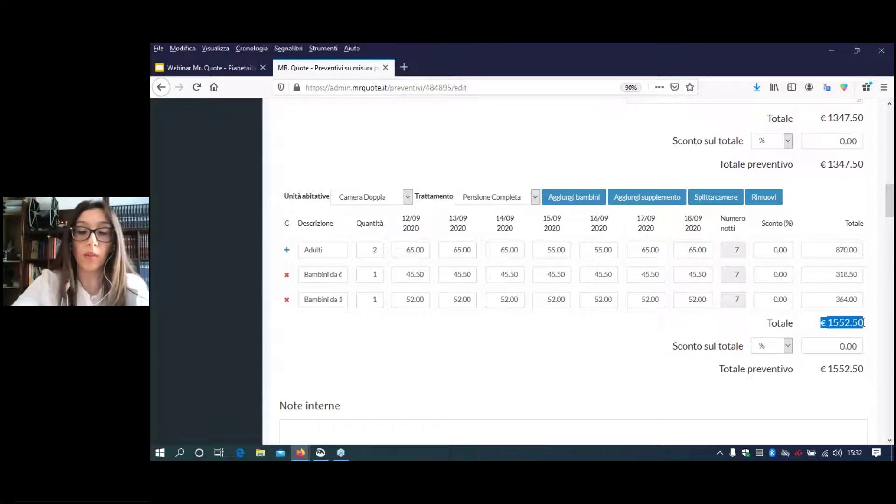
{"action": "key", "text": "Tab"}
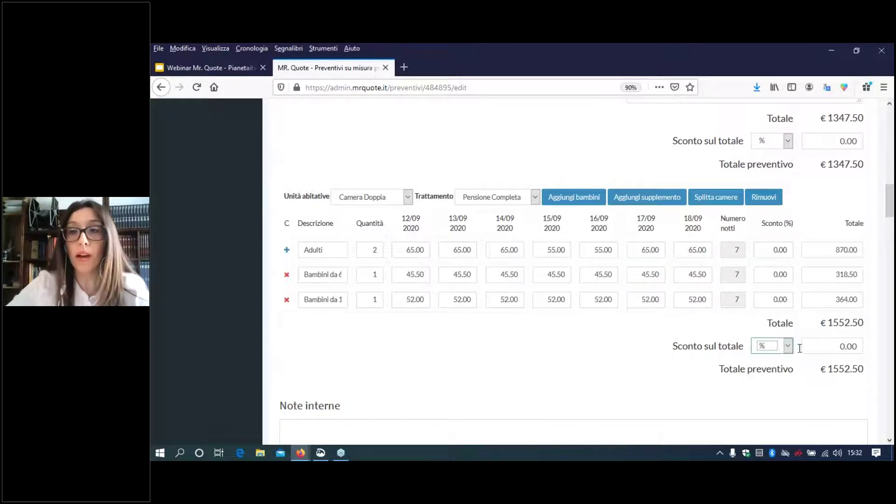
{"action": "scroll", "coordinate": [839, 345], "scroll_direction": "up", "scroll_amount": 2}
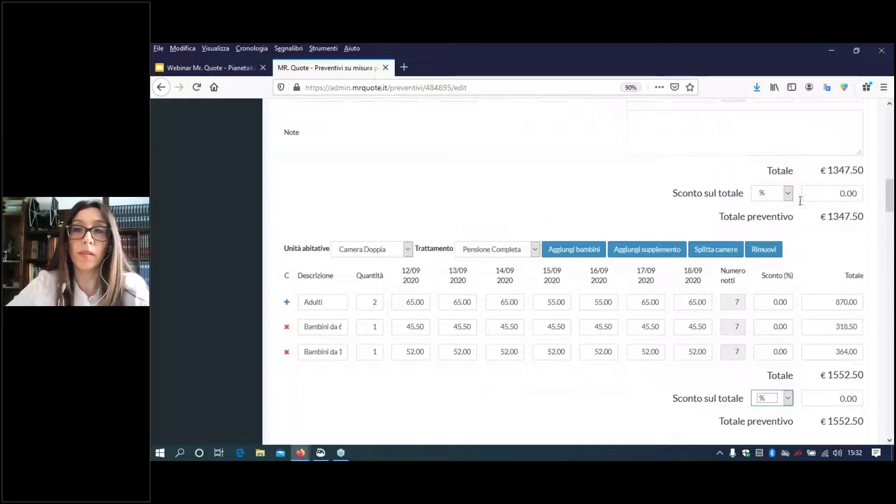
{"action": "left_click", "coordinate": [788, 193]}
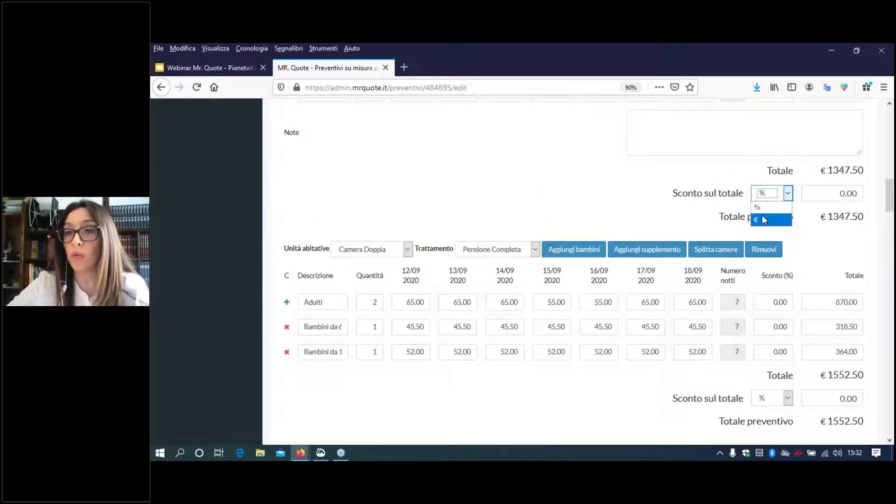
{"action": "left_click", "coordinate": [641, 198]}
Examine the Informazioni and Pet Friendly descriptions in the quote's Informazioni aggiuntive section.
{"action": "scroll", "coordinate": [649, 203], "scroll_direction": "down", "scroll_amount": 8}
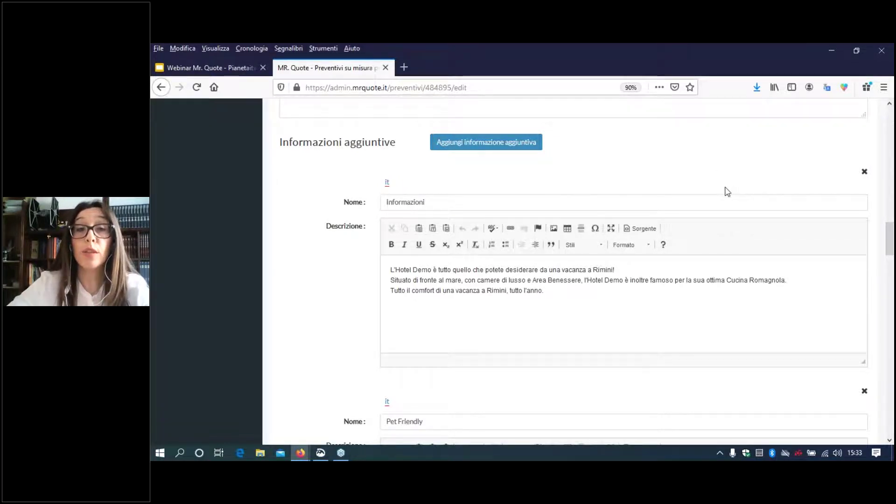
{"action": "scroll", "coordinate": [727, 192], "scroll_direction": "down", "scroll_amount": 1}
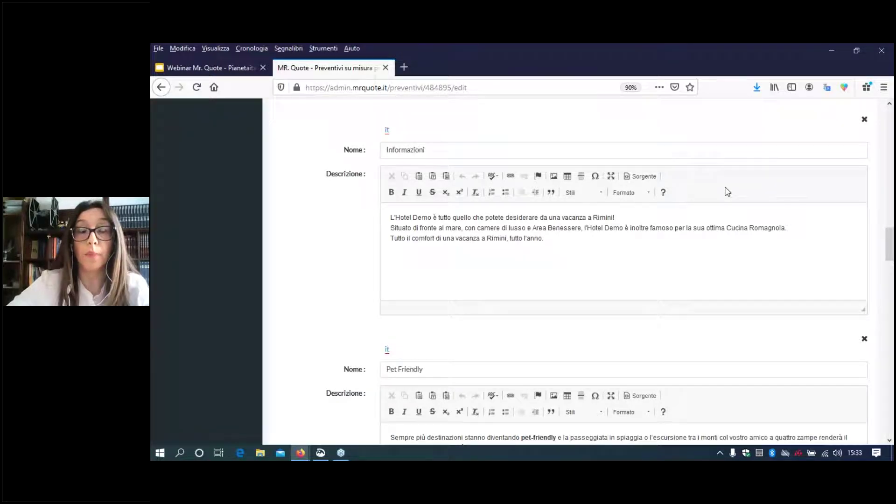
{"action": "scroll", "coordinate": [727, 192], "scroll_direction": "down", "scroll_amount": 1}
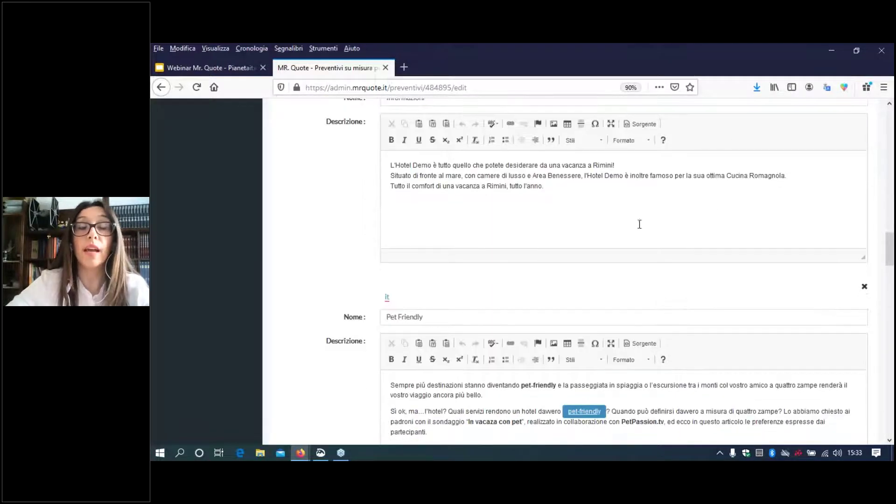
{"action": "scroll", "coordinate": [645, 210], "scroll_direction": "up", "scroll_amount": 1}
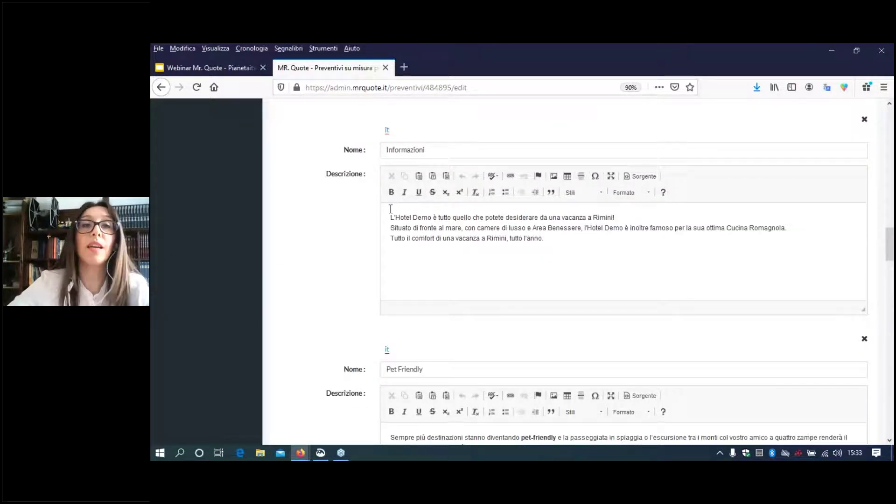
Delete the All Inclusive entry from the quote's additional information and accept its removal.
{"action": "scroll", "coordinate": [341, 227], "scroll_direction": "down", "scroll_amount": 4}
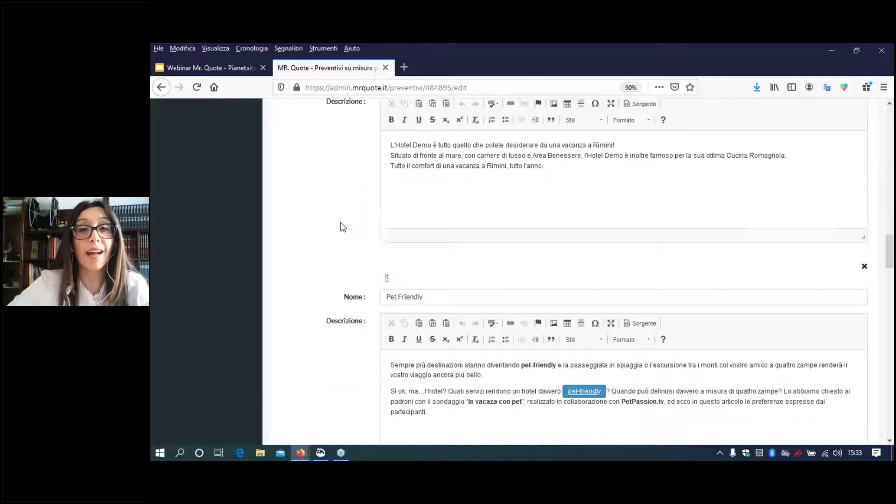
{"action": "scroll", "coordinate": [342, 227], "scroll_direction": "down", "scroll_amount": 2}
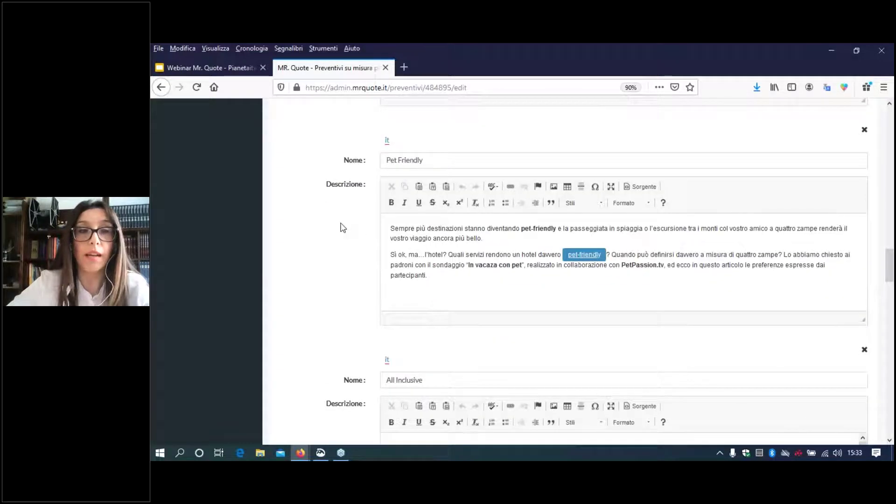
{"action": "scroll", "coordinate": [343, 228], "scroll_direction": "down", "scroll_amount": 7}
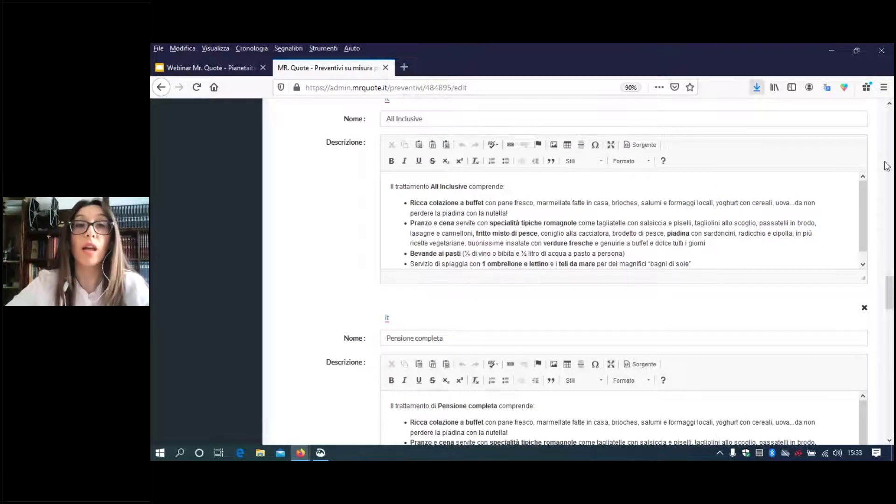
{"action": "scroll", "coordinate": [785, 299], "scroll_direction": "down", "scroll_amount": 5}
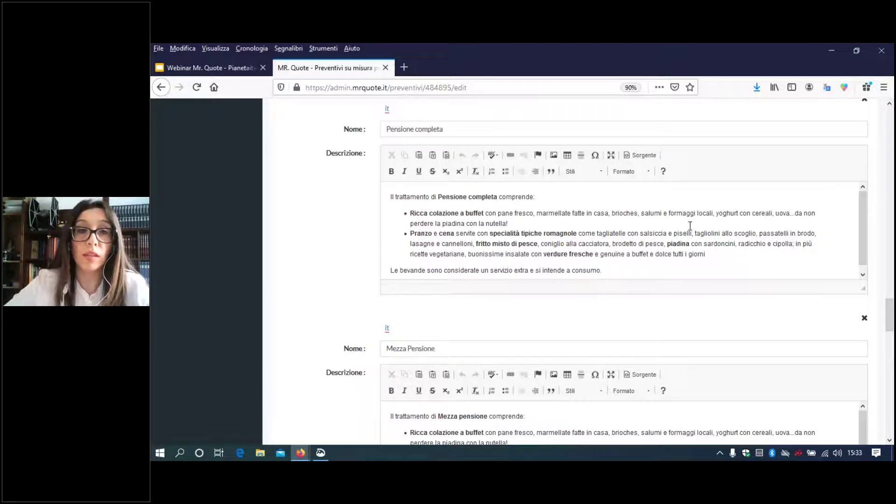
{"action": "scroll", "coordinate": [747, 233], "scroll_direction": "down", "scroll_amount": 1}
{"action": "scroll", "coordinate": [840, 225], "scroll_direction": "up", "scroll_amount": 1}
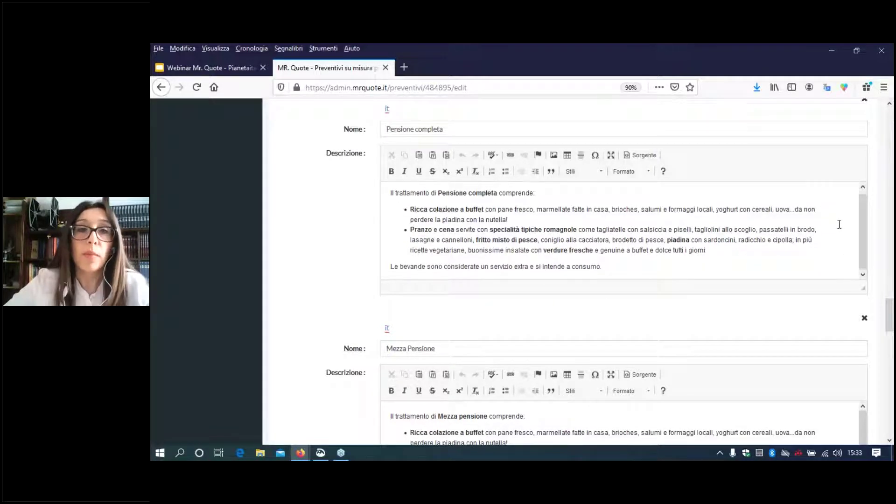
{"action": "scroll", "coordinate": [324, 159], "scroll_direction": "up", "scroll_amount": 1}
{"action": "scroll", "coordinate": [324, 160], "scroll_direction": "up", "scroll_amount": 8}
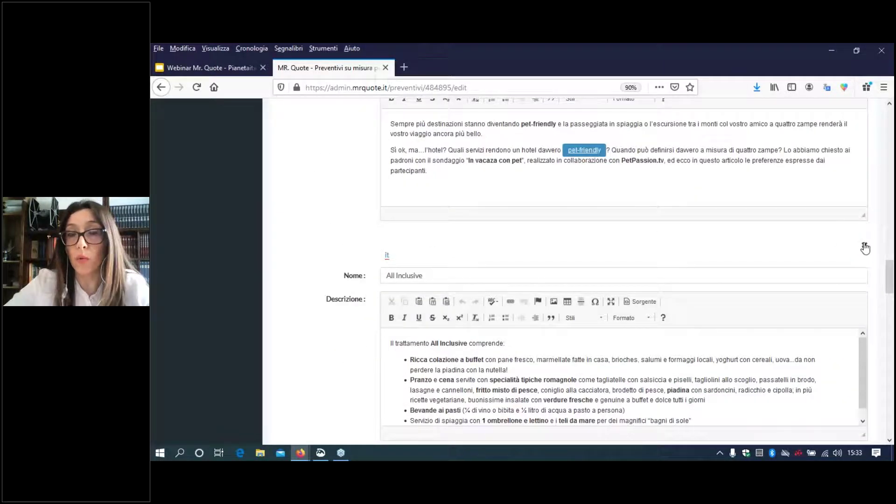
{"action": "left_click", "coordinate": [863, 246]}
{"action": "left_click", "coordinate": [525, 250]}
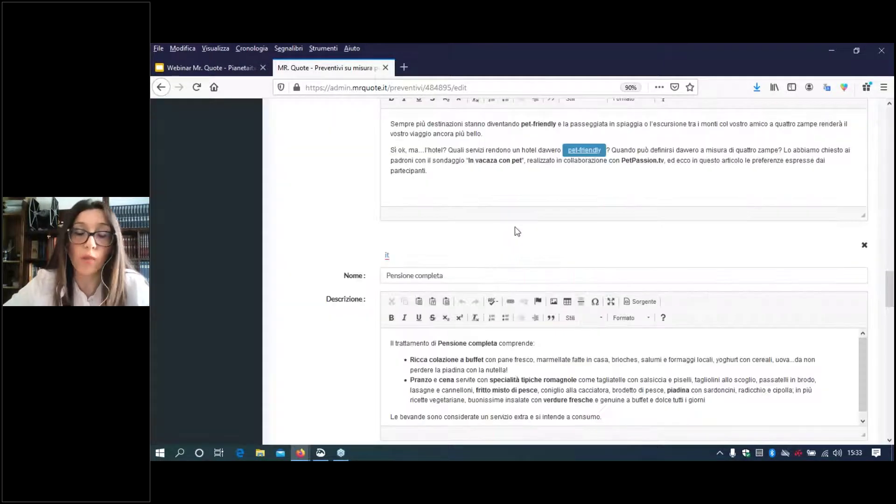
Delete the Colazione entry from the quote's additional information and accept its removal.
{"action": "scroll", "coordinate": [540, 234], "scroll_direction": "down", "scroll_amount": 5}
{"action": "scroll", "coordinate": [362, 293], "scroll_direction": "down", "scroll_amount": 5}
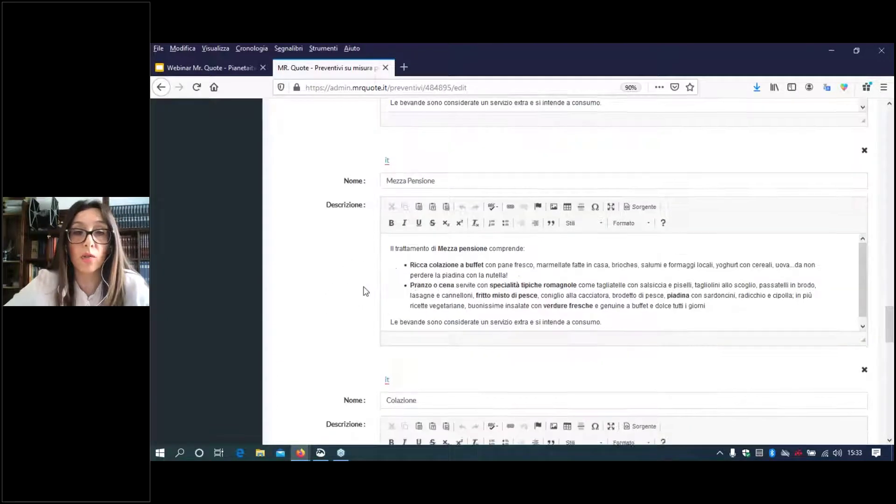
{"action": "left_click", "coordinate": [864, 214]}
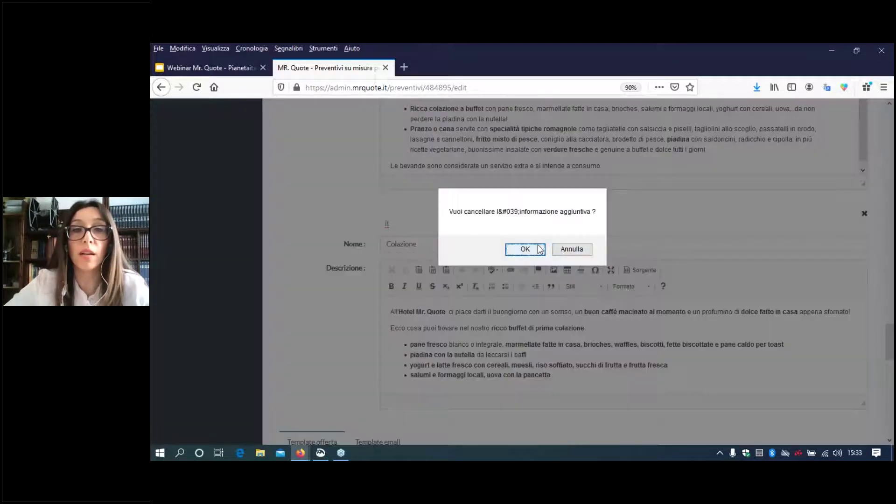
{"action": "left_click", "coordinate": [524, 250]}
Review the remaining Pensione completa and Mezza Pensione entries, then save the quote as a draft.
{"action": "scroll", "coordinate": [644, 247], "scroll_direction": "up", "scroll_amount": 3}
{"action": "scroll", "coordinate": [543, 228], "scroll_direction": "up", "scroll_amount": 3}
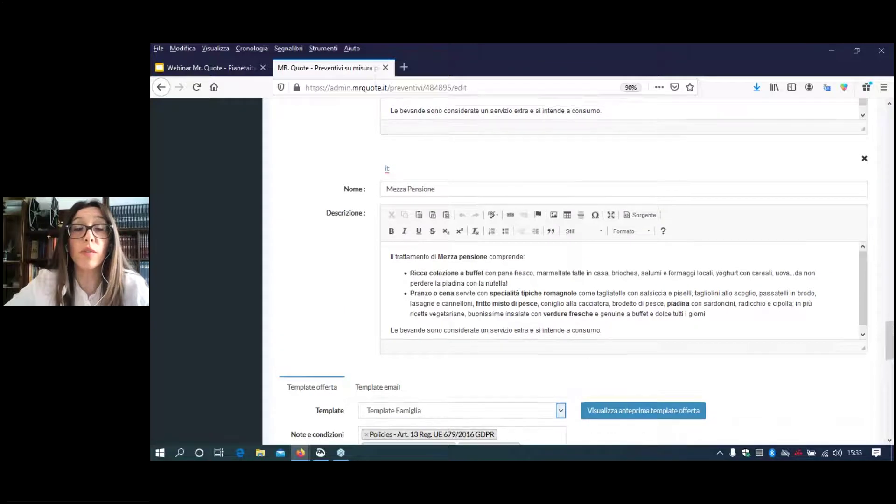
{"action": "scroll", "coordinate": [543, 229], "scroll_direction": "down", "scroll_amount": 2}
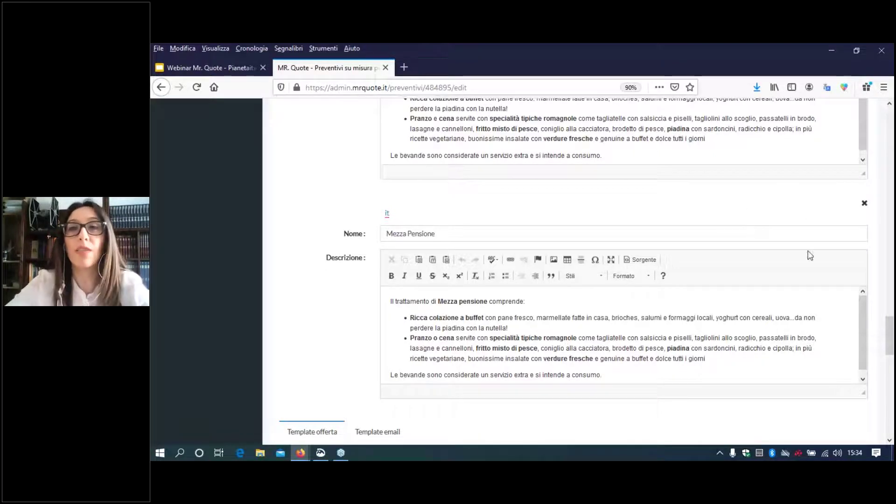
{"action": "scroll", "coordinate": [808, 254], "scroll_direction": "up", "scroll_amount": 2}
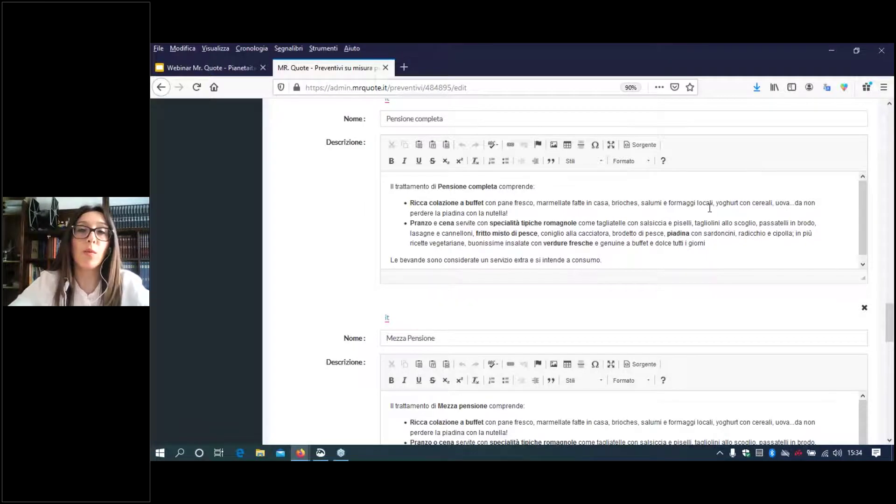
{"action": "scroll", "coordinate": [719, 224], "scroll_direction": "down", "scroll_amount": 1}
{"action": "scroll", "coordinate": [733, 223], "scroll_direction": "down", "scroll_amount": 5}
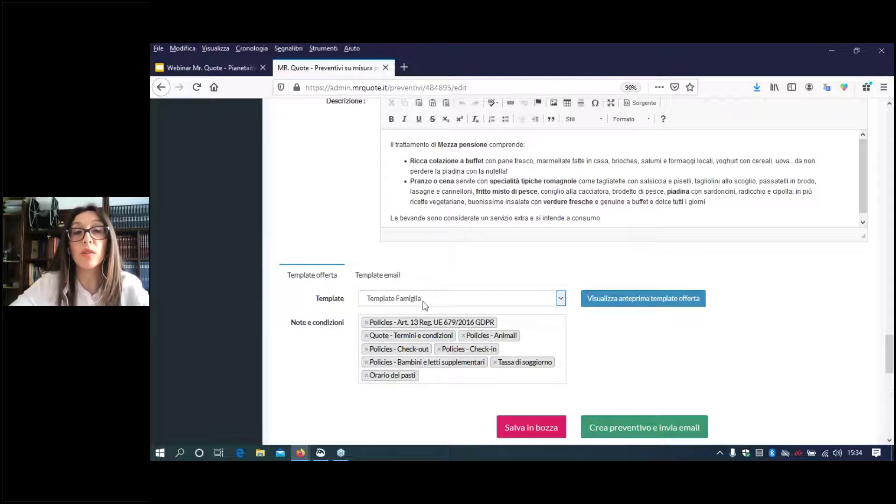
{"action": "left_click", "coordinate": [540, 431]}
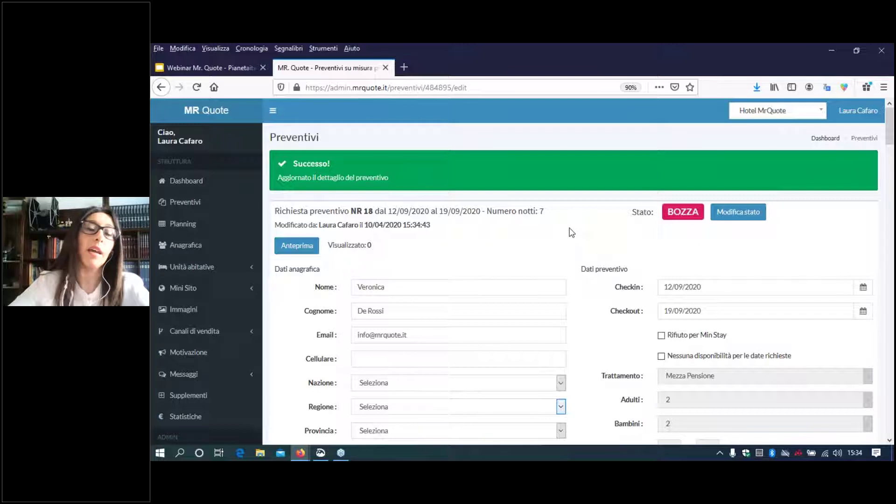
Open the customer-facing preview of the saved draft quote.
{"action": "scroll", "coordinate": [572, 232], "scroll_direction": "down", "scroll_amount": 5}
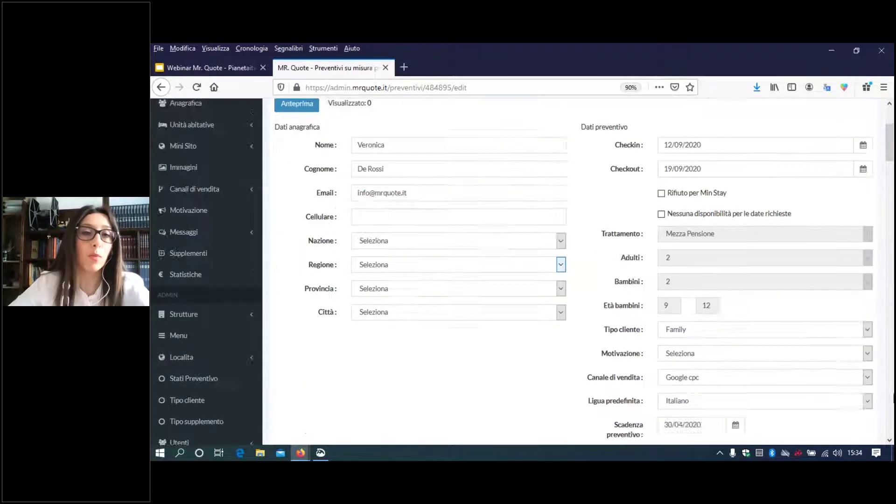
{"action": "scroll", "coordinate": [658, 318], "scroll_direction": "up", "scroll_amount": 5}
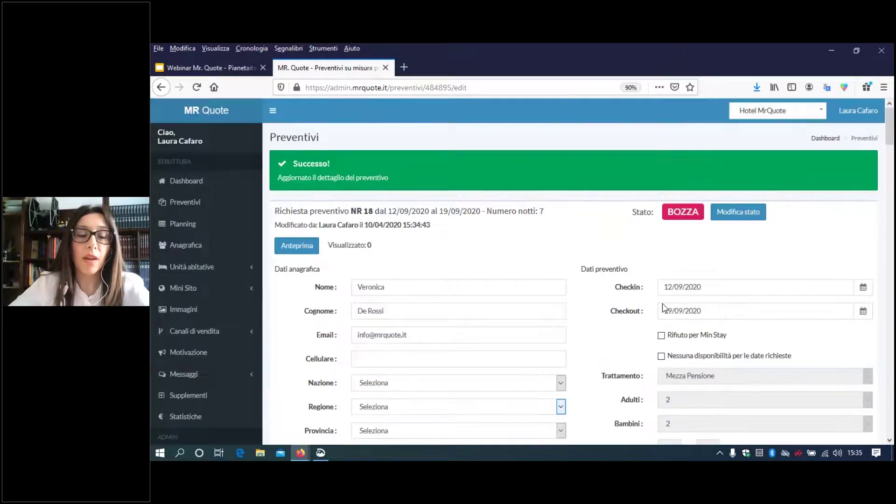
{"action": "left_click", "coordinate": [309, 249]}
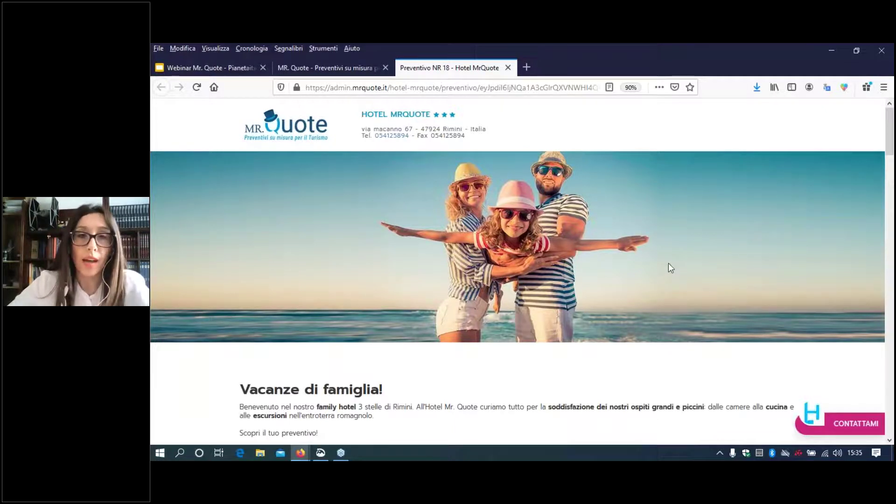
Examine the stay details and the room, board treatment and price of both offers in the preview.
{"action": "scroll", "coordinate": [669, 262], "scroll_direction": "down", "scroll_amount": 5}
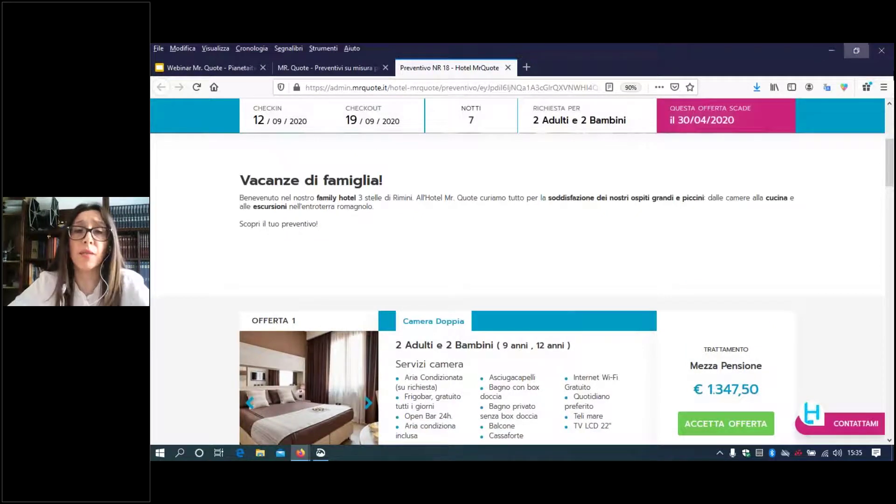
{"action": "scroll", "coordinate": [843, 189], "scroll_direction": "down", "scroll_amount": 3}
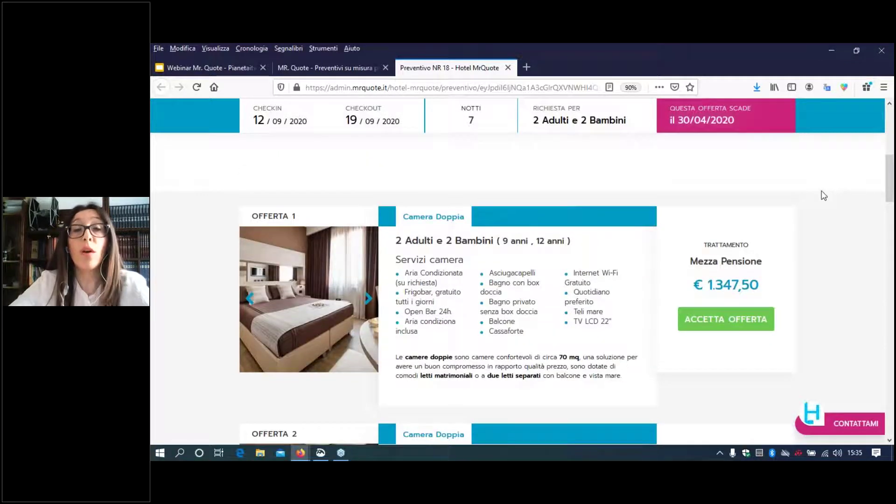
{"action": "scroll", "coordinate": [822, 194], "scroll_direction": "down", "scroll_amount": 2}
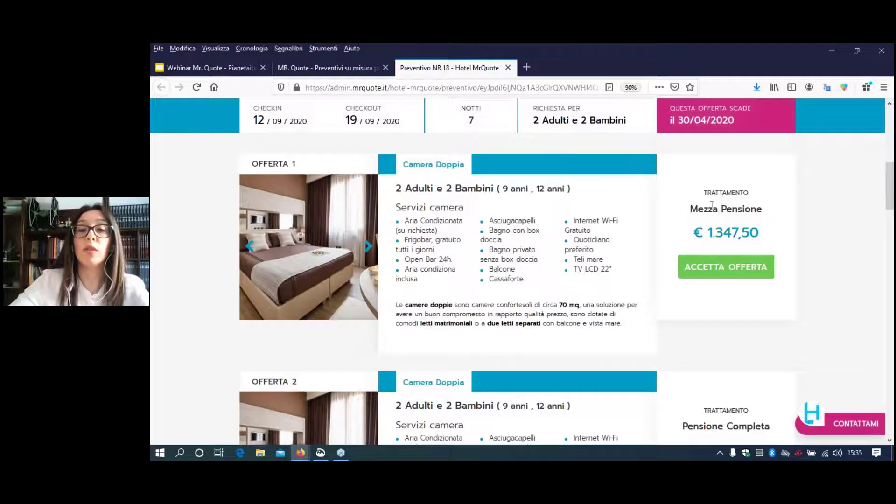
{"action": "scroll", "coordinate": [433, 346], "scroll_direction": "down", "scroll_amount": 2}
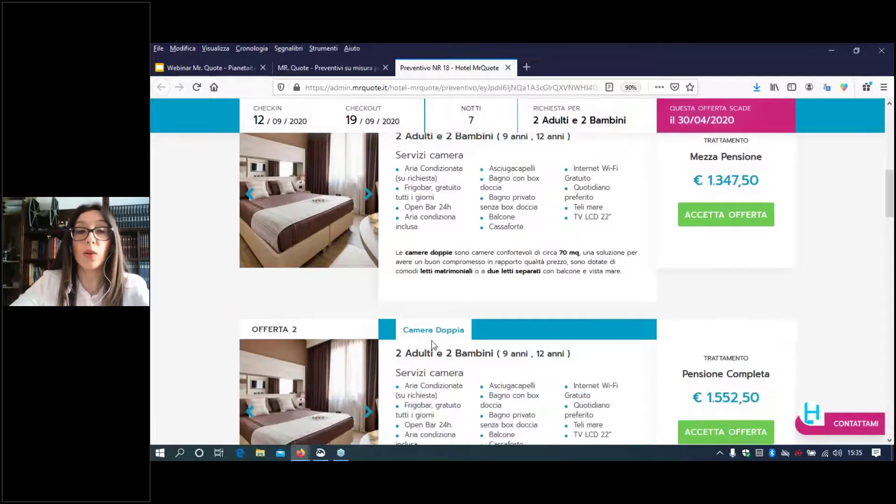
{"action": "scroll", "coordinate": [433, 345], "scroll_direction": "up", "scroll_amount": 2}
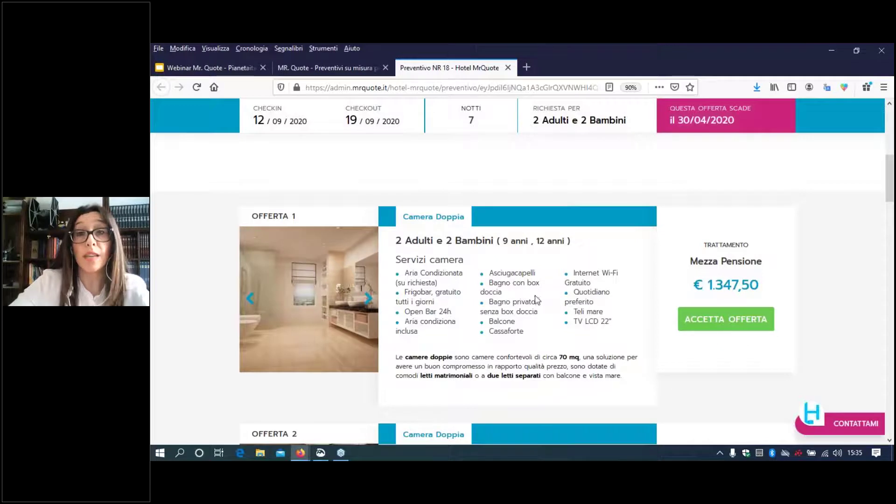
{"action": "scroll", "coordinate": [692, 286], "scroll_direction": "down", "scroll_amount": 3}
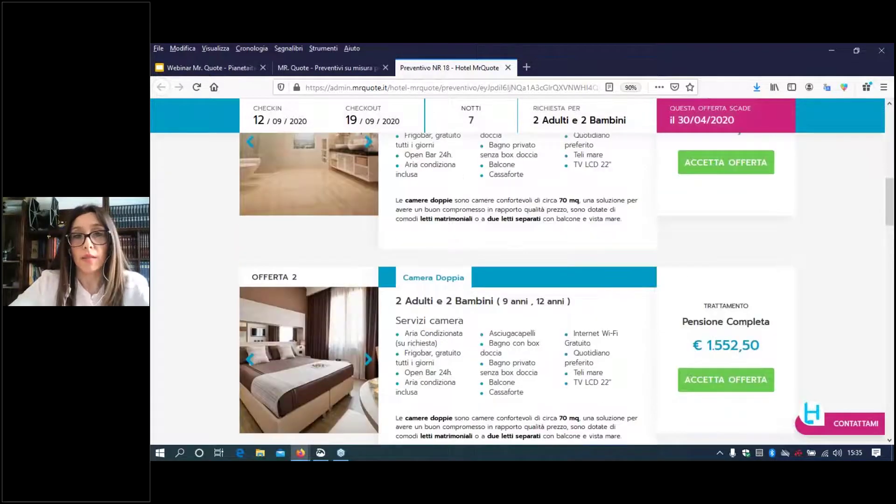
{"action": "scroll", "coordinate": [546, 260], "scroll_direction": "up", "scroll_amount": 3}
{"action": "scroll", "coordinate": [570, 283], "scroll_direction": "down", "scroll_amount": 4}
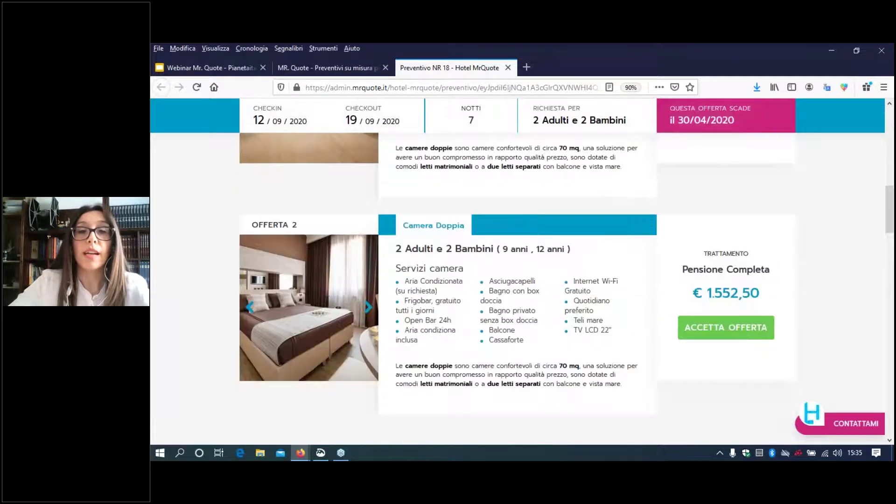
Expand the Pensione completa section in the preview's additional information and read its description.
{"action": "scroll", "coordinate": [590, 300], "scroll_direction": "down", "scroll_amount": 5}
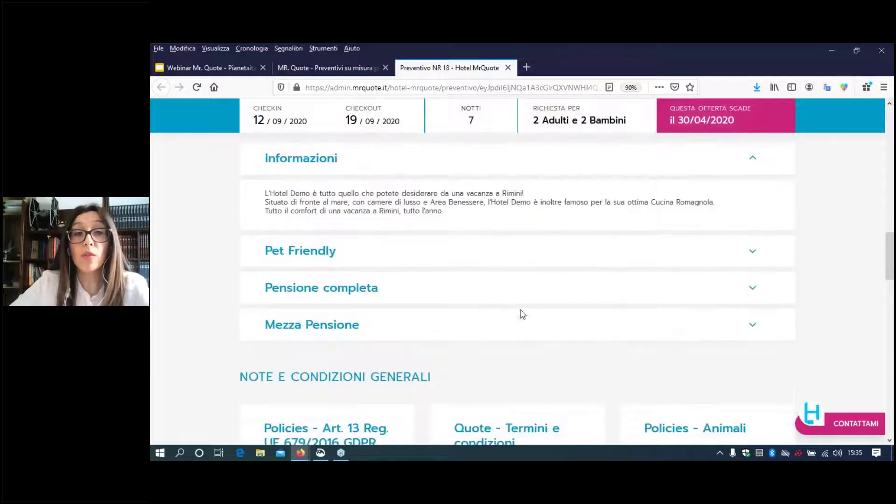
{"action": "left_click", "coordinate": [753, 289]}
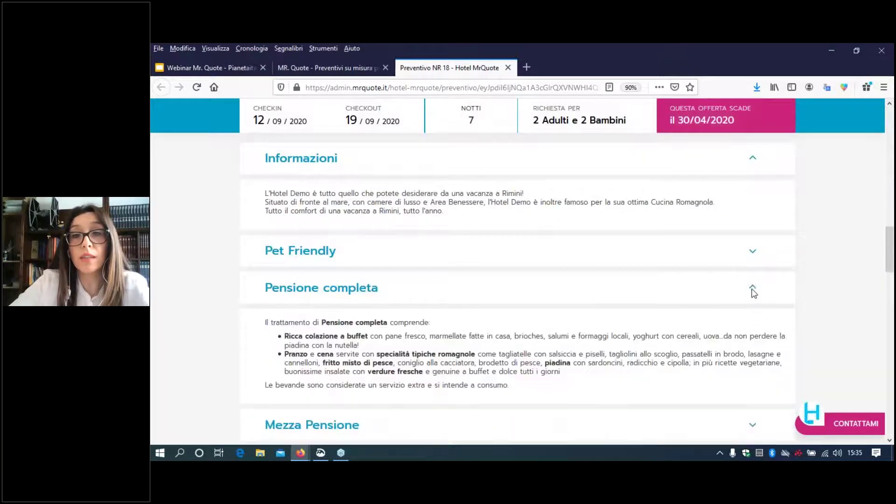
{"action": "scroll", "coordinate": [603, 296], "scroll_direction": "down", "scroll_amount": 1}
{"action": "scroll", "coordinate": [596, 280], "scroll_direction": "down", "scroll_amount": 3}
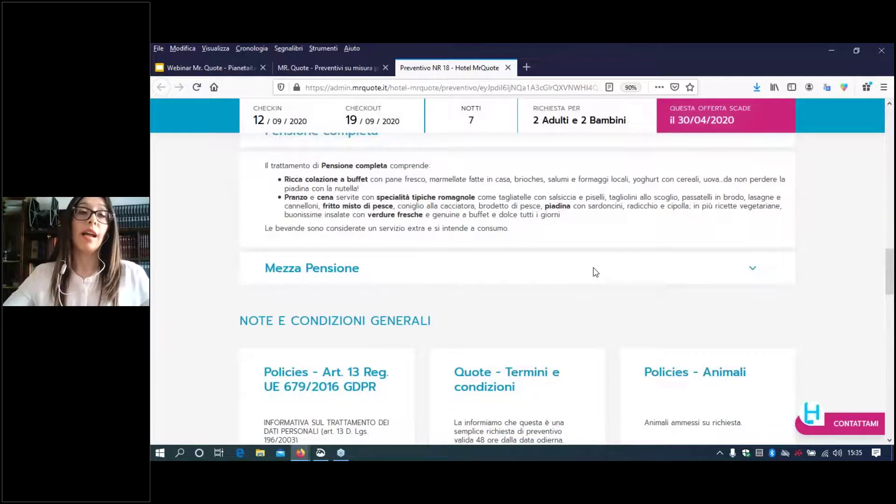
Examine the policy cards under Note e condizioni generali, then return to the preview's welcome text and first offer.
{"action": "scroll", "coordinate": [596, 271], "scroll_direction": "down", "scroll_amount": 2}
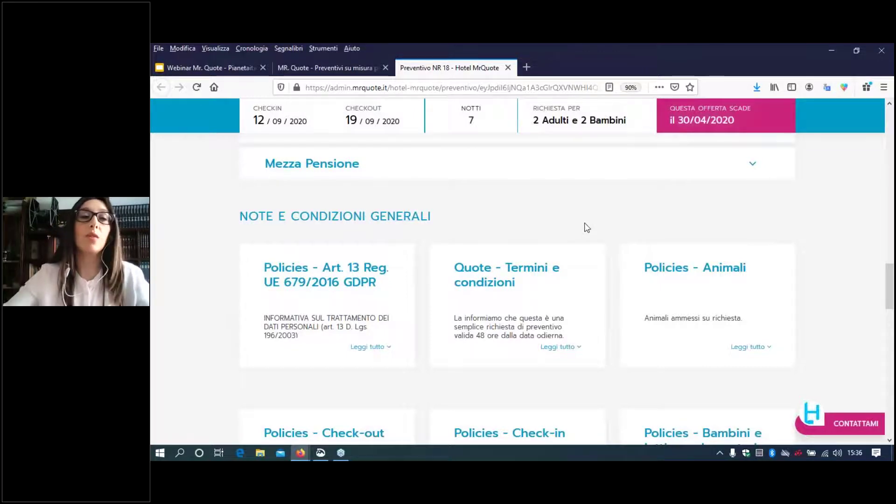
{"action": "scroll", "coordinate": [584, 228], "scroll_direction": "down", "scroll_amount": 1}
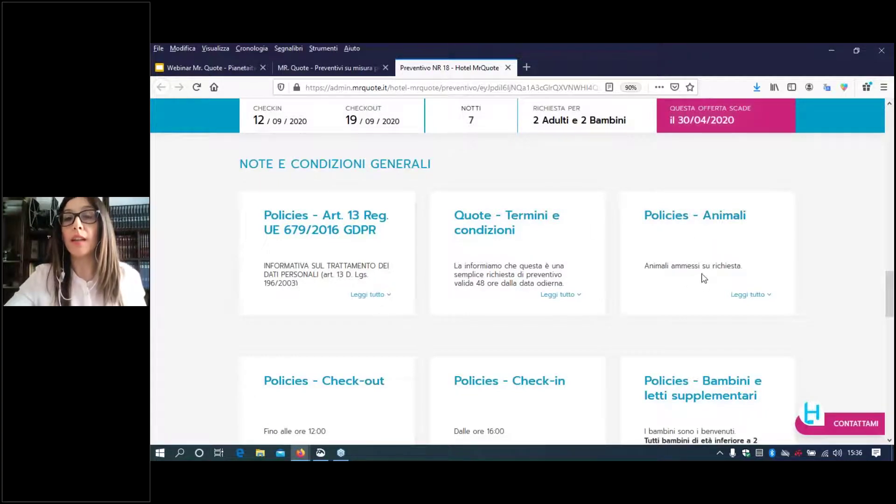
{"action": "scroll", "coordinate": [581, 260], "scroll_direction": "down", "scroll_amount": 2}
{"action": "scroll", "coordinate": [586, 259], "scroll_direction": "up", "scroll_amount": 1}
{"action": "scroll", "coordinate": [691, 258], "scroll_direction": "down", "scroll_amount": 2}
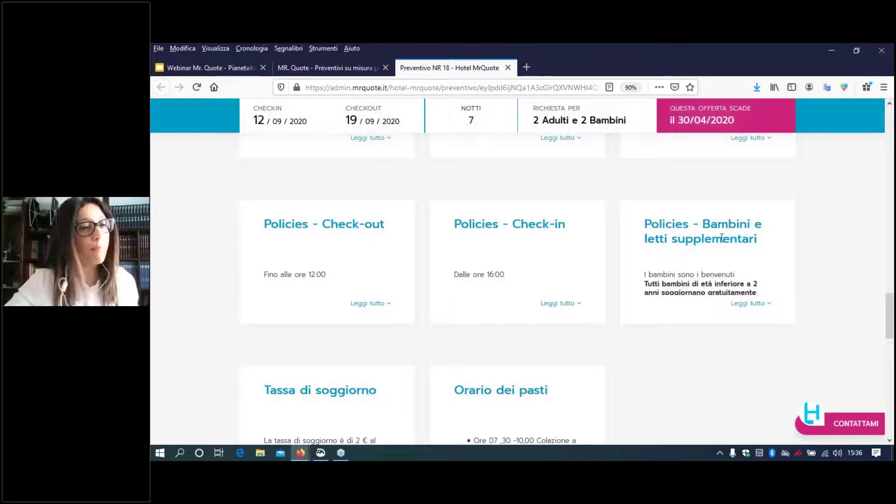
{"action": "scroll", "coordinate": [307, 380], "scroll_direction": "down", "scroll_amount": 2}
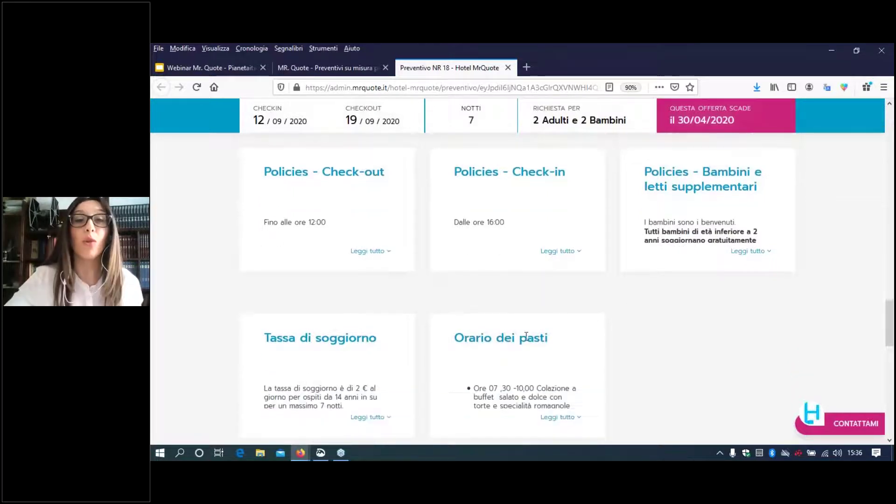
{"action": "scroll", "coordinate": [583, 326], "scroll_direction": "down", "scroll_amount": 2}
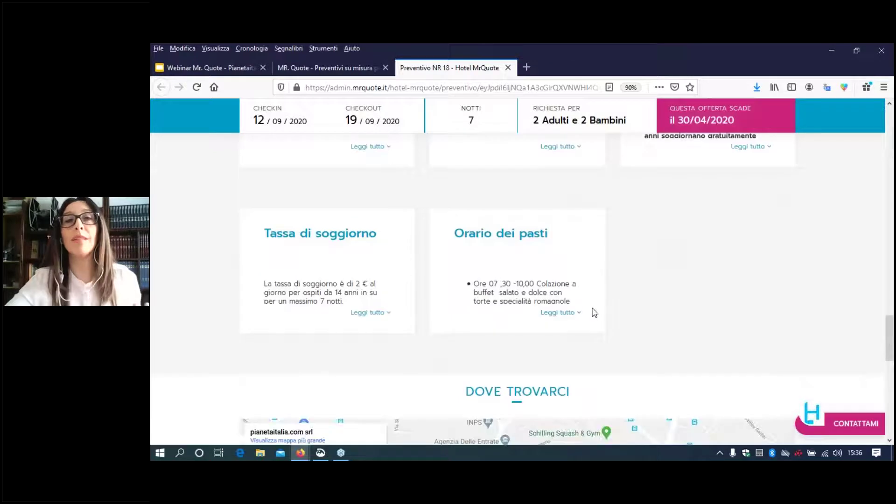
{"action": "scroll", "coordinate": [607, 311], "scroll_direction": "up", "scroll_amount": 1}
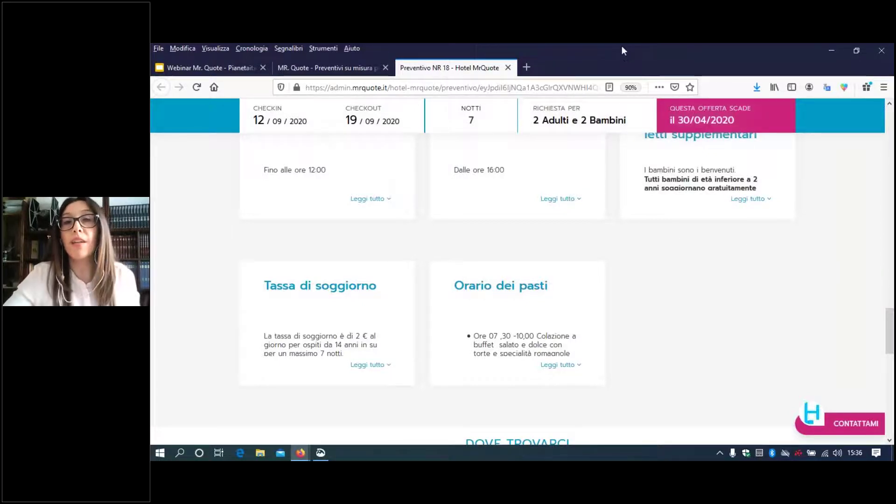
{"action": "scroll", "coordinate": [644, 226], "scroll_direction": "up", "scroll_amount": 2}
{"action": "scroll", "coordinate": [644, 226], "scroll_direction": "up", "scroll_amount": 20}
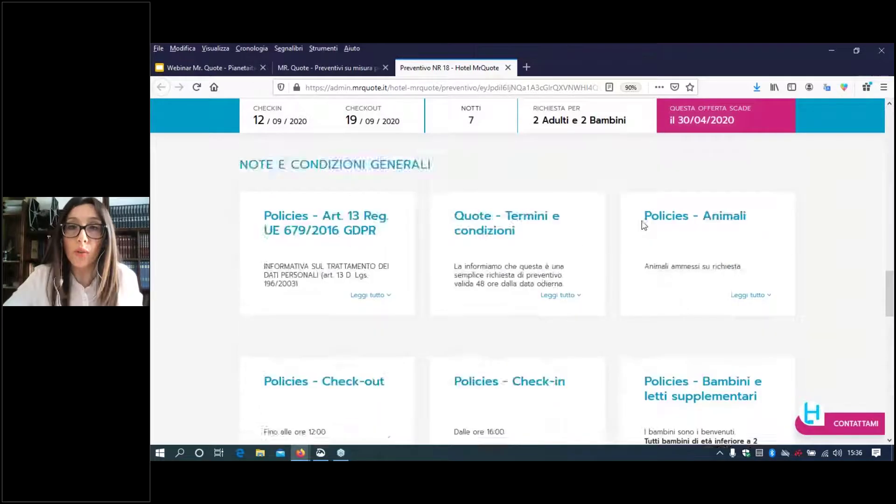
{"action": "scroll", "coordinate": [645, 223], "scroll_direction": "up", "scroll_amount": 7}
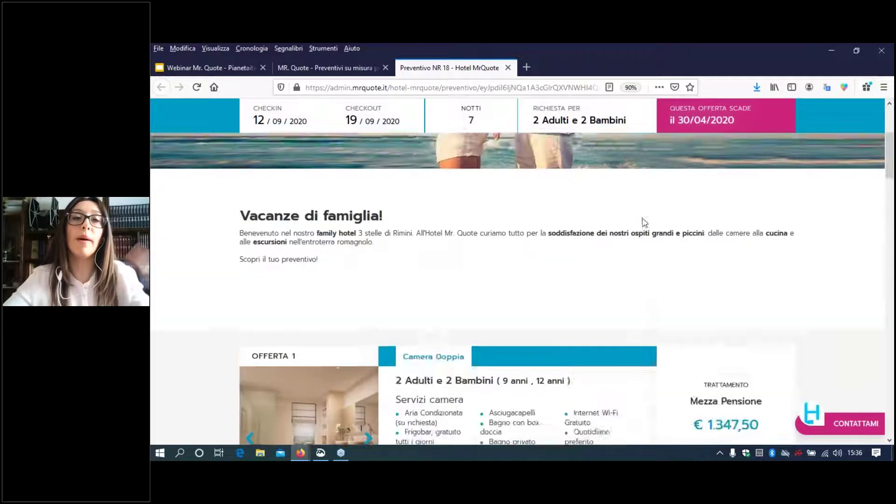
Open the Direct Chat window from the customer-facing quote preview, view its message area, and close it.
{"action": "scroll", "coordinate": [643, 219], "scroll_direction": "down", "scroll_amount": 10}
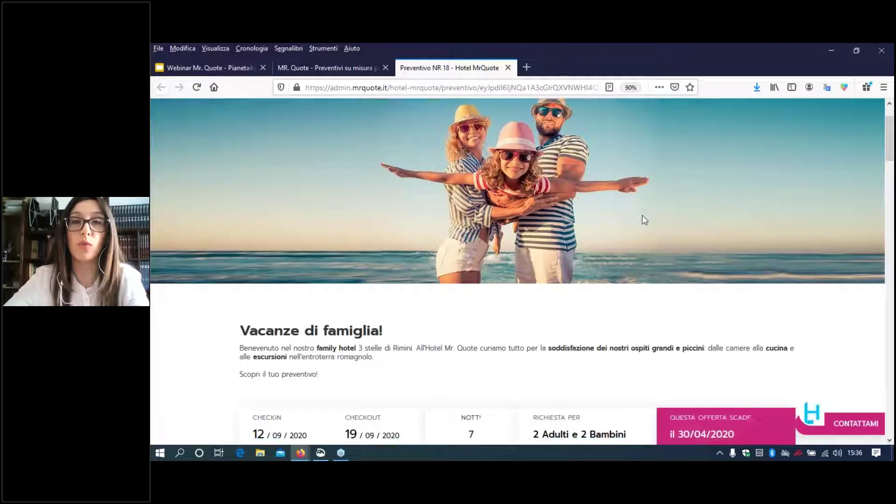
{"action": "scroll", "coordinate": [645, 219], "scroll_direction": "down", "scroll_amount": 10}
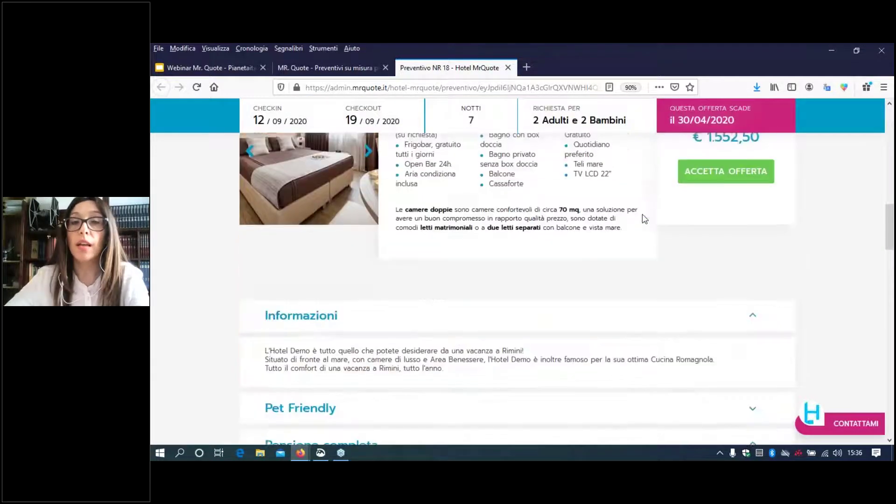
{"action": "scroll", "coordinate": [645, 219], "scroll_direction": "down", "scroll_amount": 3}
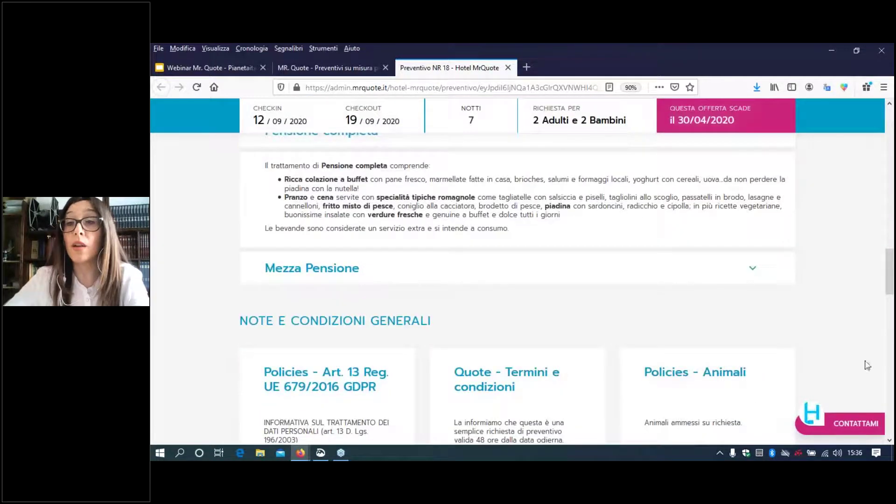
{"action": "left_click", "coordinate": [851, 424]}
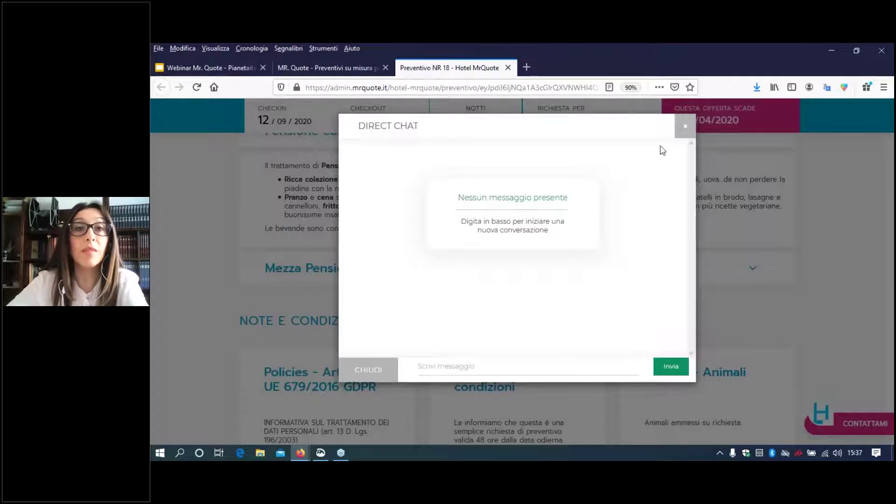
{"action": "left_click", "coordinate": [686, 127]}
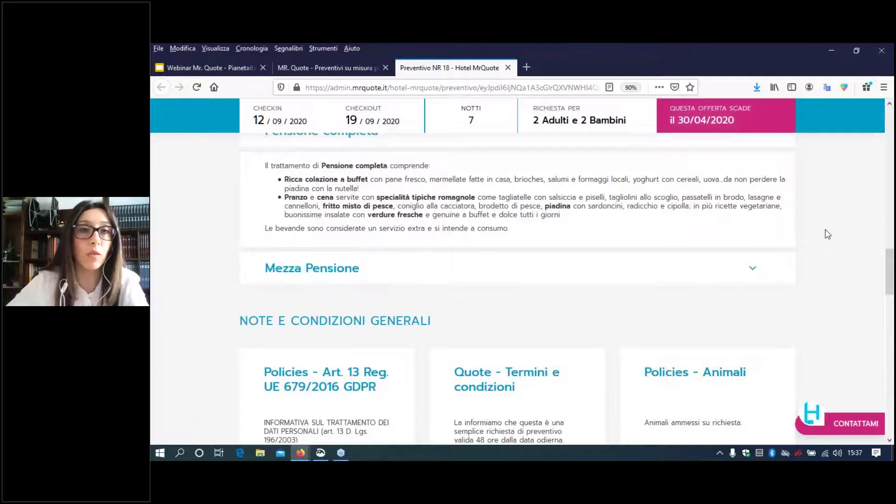
Examine the policy cards, the Dove trovarci map and the Dicono di noi reviews in the preview, then return to the header image.
{"action": "scroll", "coordinate": [630, 234], "scroll_direction": "down", "scroll_amount": 10}
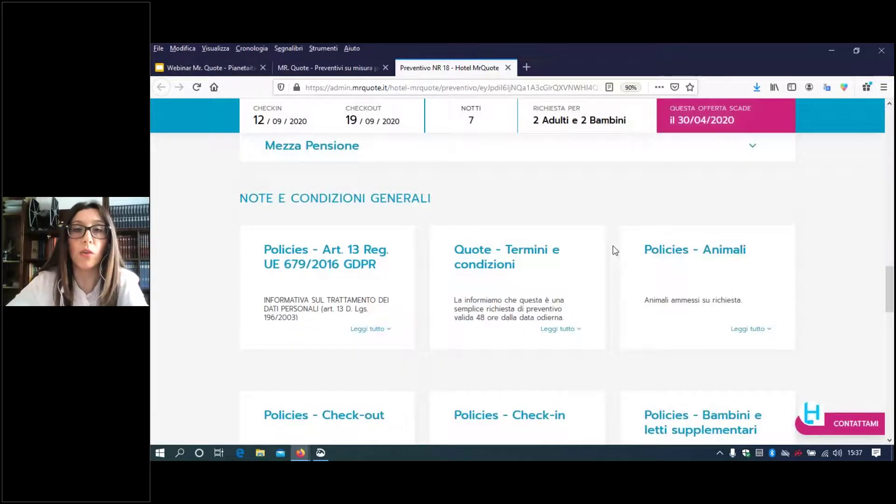
{"action": "scroll", "coordinate": [518, 290], "scroll_direction": "down", "scroll_amount": 10}
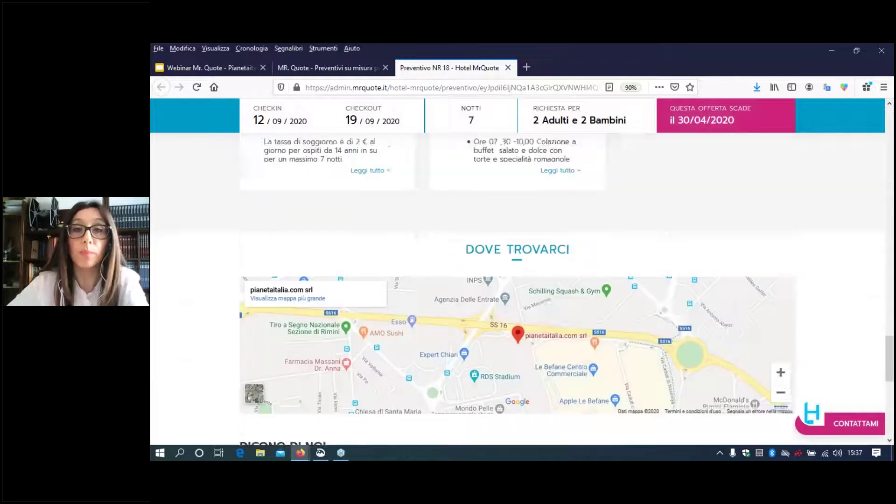
{"action": "scroll", "coordinate": [639, 150], "scroll_direction": "up", "scroll_amount": 5}
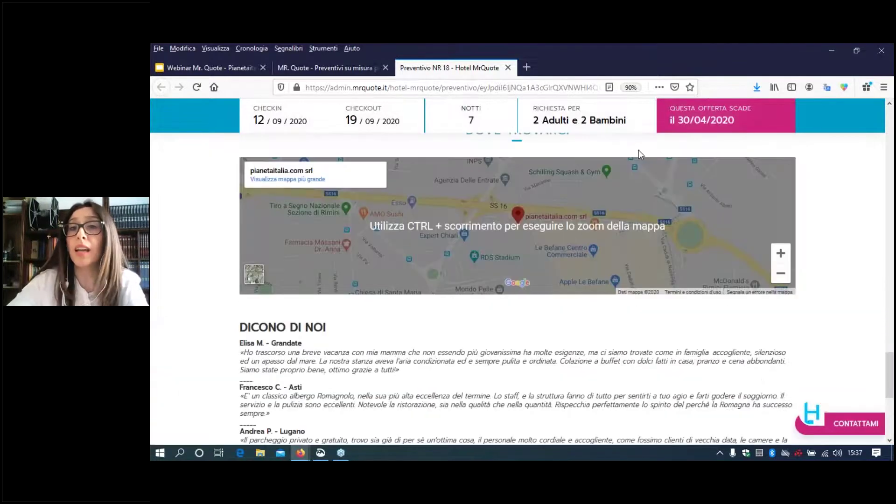
{"action": "scroll", "coordinate": [540, 175], "scroll_direction": "down", "scroll_amount": 3}
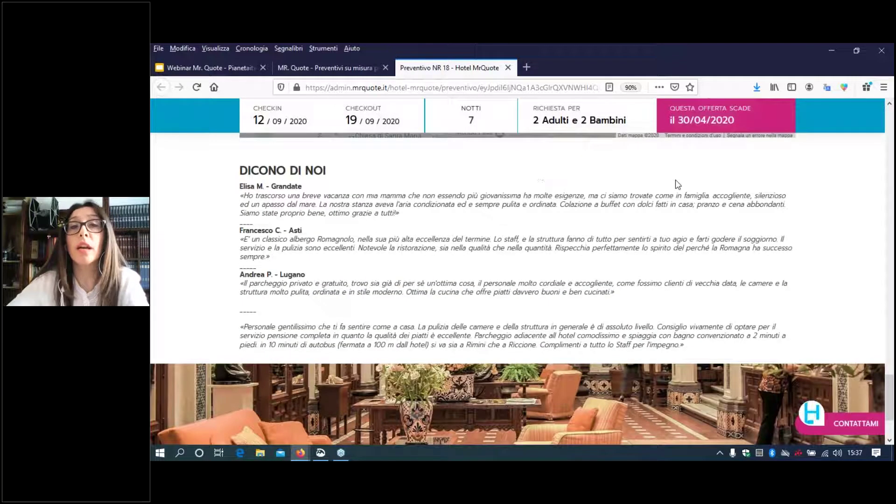
{"action": "scroll", "coordinate": [679, 184], "scroll_direction": "up", "scroll_amount": 10}
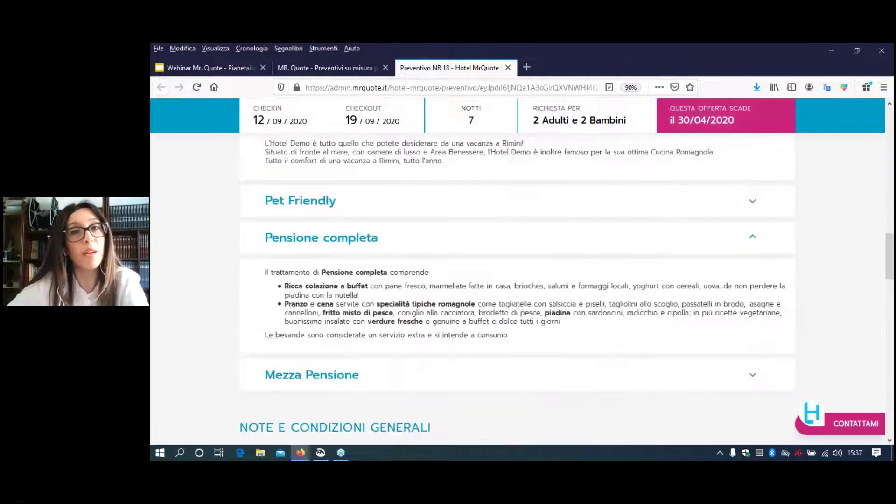
{"action": "scroll", "coordinate": [674, 178], "scroll_direction": "up", "scroll_amount": 15}
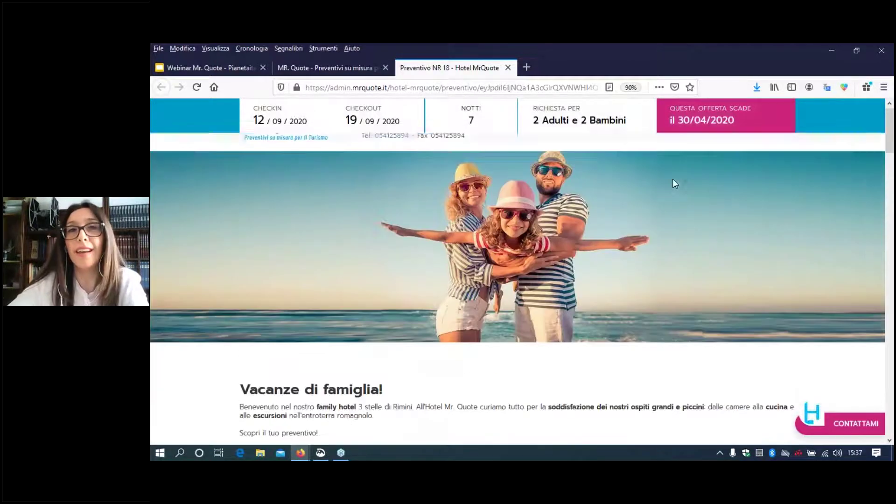
Return to the quote's edit page and display its email template settings.
{"action": "left_click", "coordinate": [361, 68]}
{"action": "scroll", "coordinate": [672, 210], "scroll_direction": "down", "scroll_amount": 10}
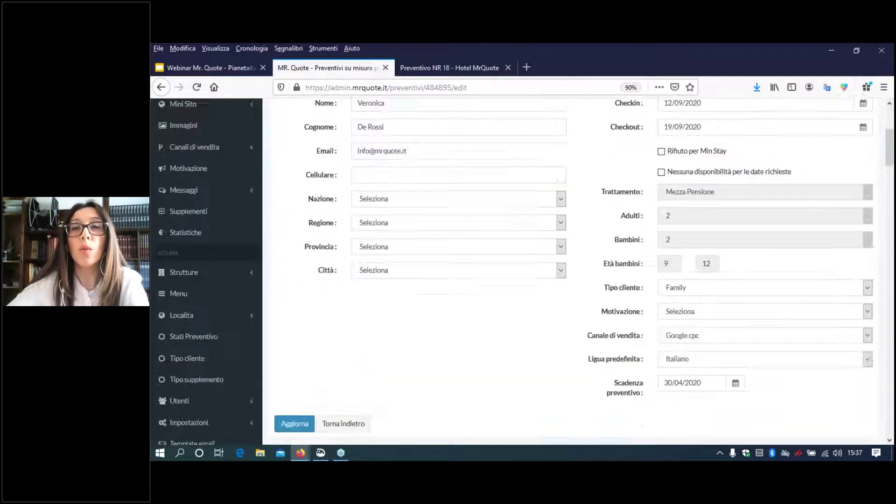
{"action": "scroll", "coordinate": [671, 210], "scroll_direction": "down", "scroll_amount": 10}
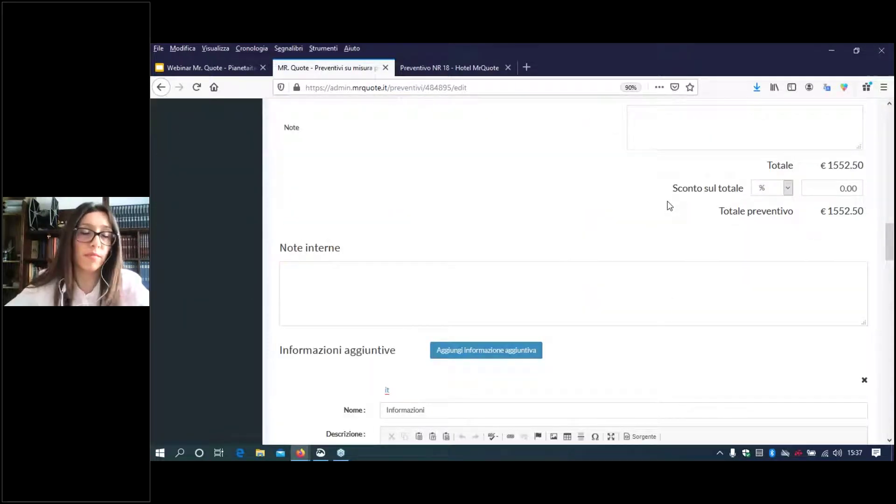
{"action": "scroll", "coordinate": [676, 206], "scroll_direction": "down", "scroll_amount": 10}
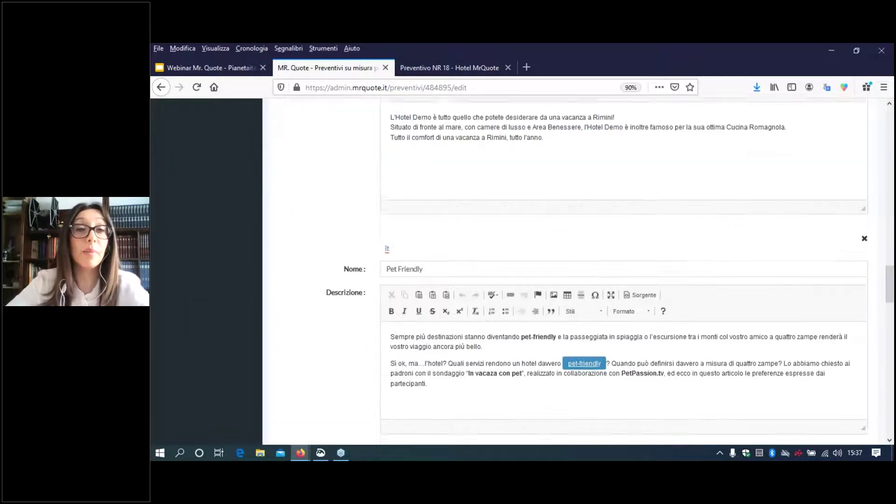
{"action": "scroll", "coordinate": [575, 180], "scroll_direction": "down", "scroll_amount": 15}
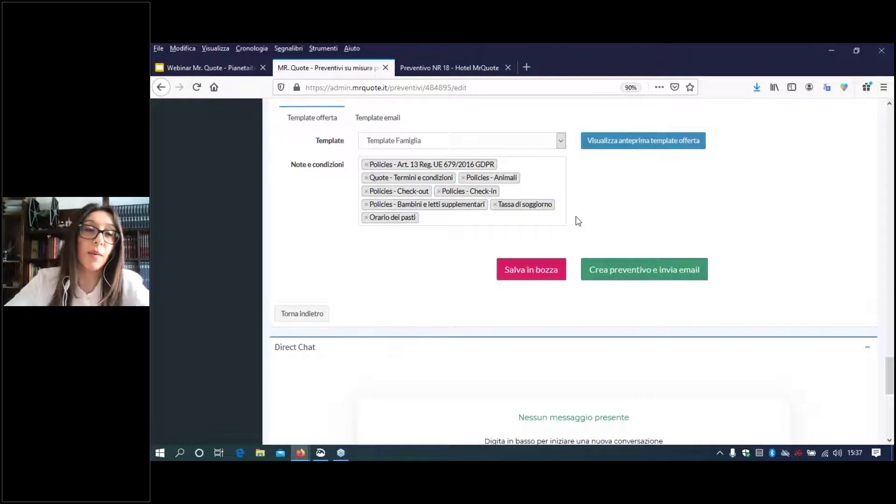
{"action": "left_click", "coordinate": [390, 120]}
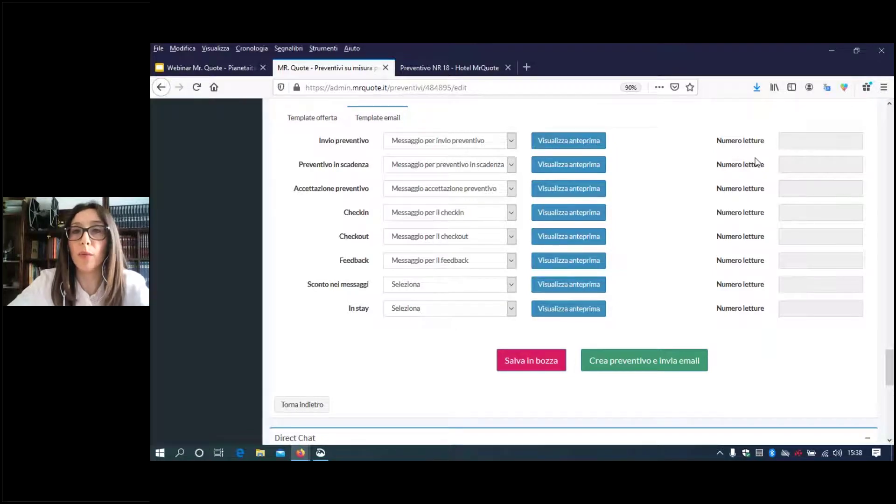
Preview the Invio preventivo email message, read it from the greeting to the hotel footer, and close the preview.
{"action": "left_click", "coordinate": [599, 147]}
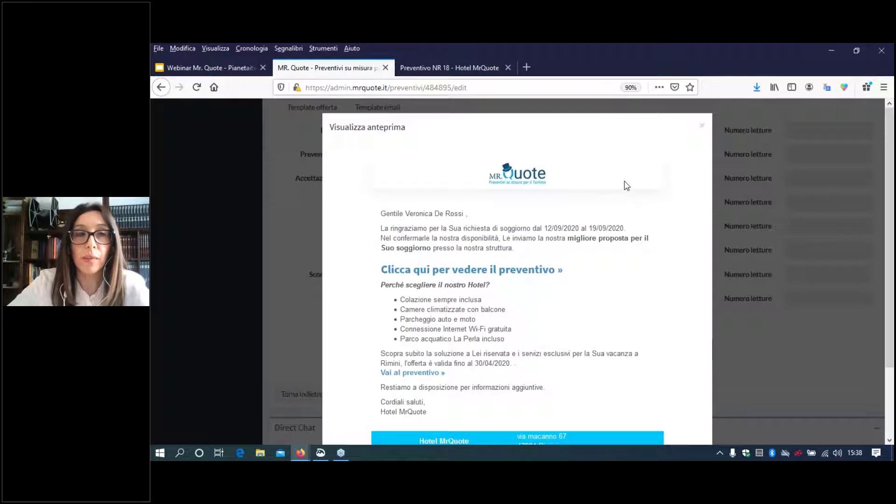
{"action": "scroll", "coordinate": [607, 180], "scroll_direction": "down", "scroll_amount": 2}
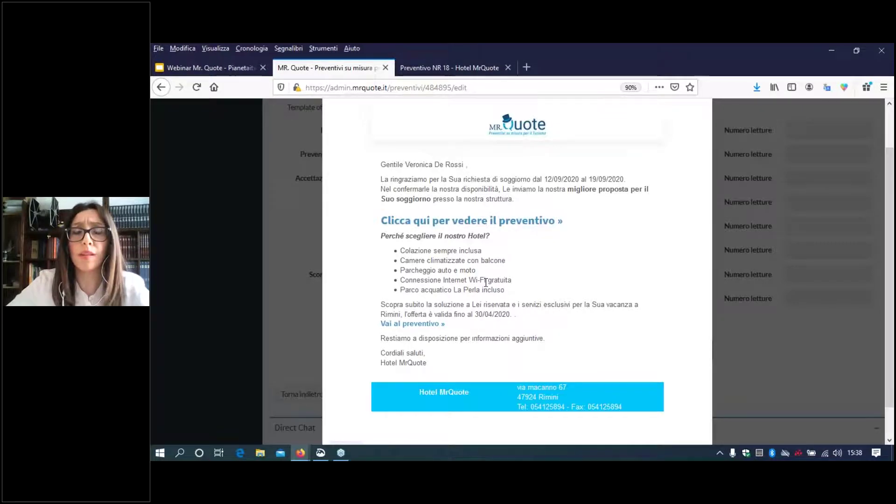
{"action": "scroll", "coordinate": [487, 283], "scroll_direction": "up", "scroll_amount": 2}
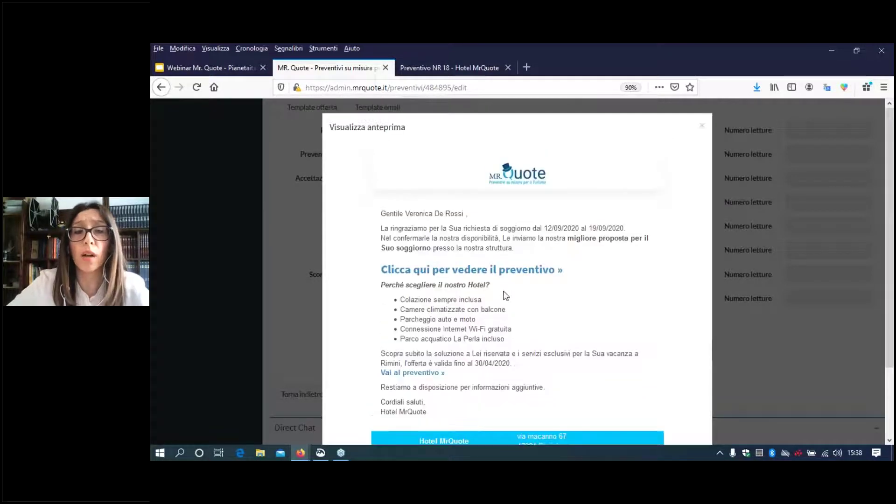
{"action": "scroll", "coordinate": [504, 295], "scroll_direction": "down", "scroll_amount": 2}
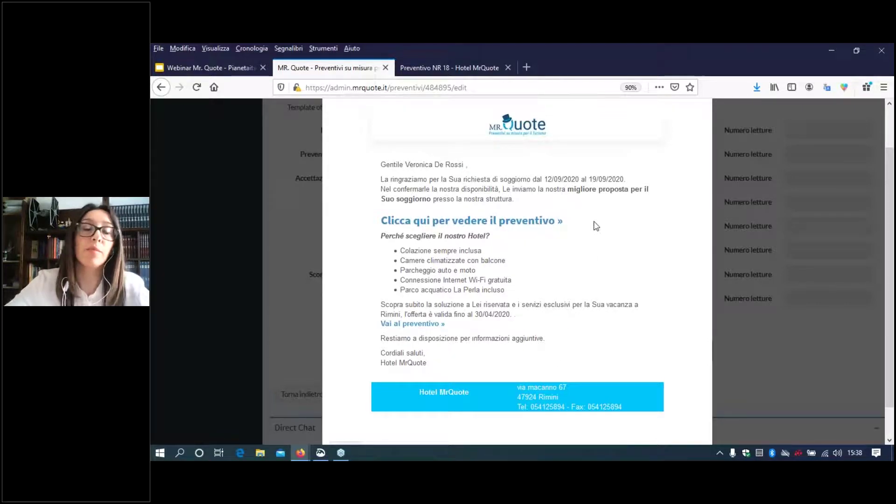
{"action": "scroll", "coordinate": [595, 226], "scroll_direction": "up", "scroll_amount": 2}
{"action": "scroll", "coordinate": [593, 224], "scroll_direction": "down", "scroll_amount": 2}
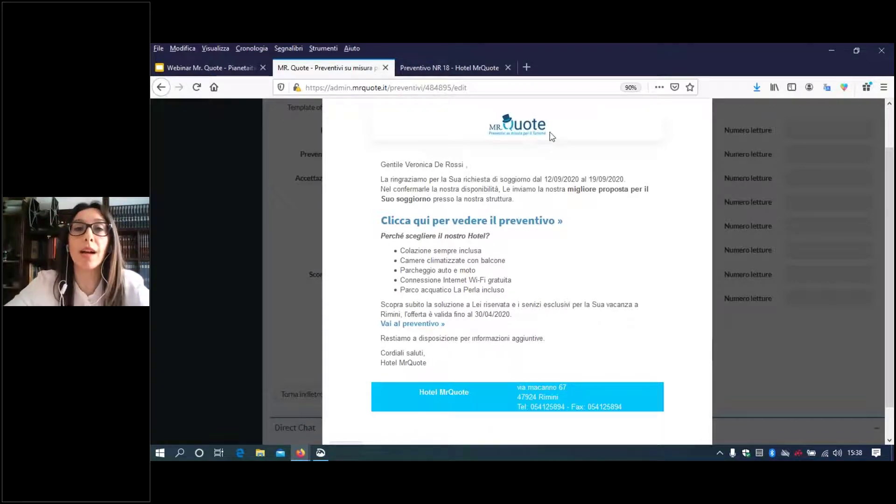
{"action": "scroll", "coordinate": [625, 154], "scroll_direction": "up", "scroll_amount": 2}
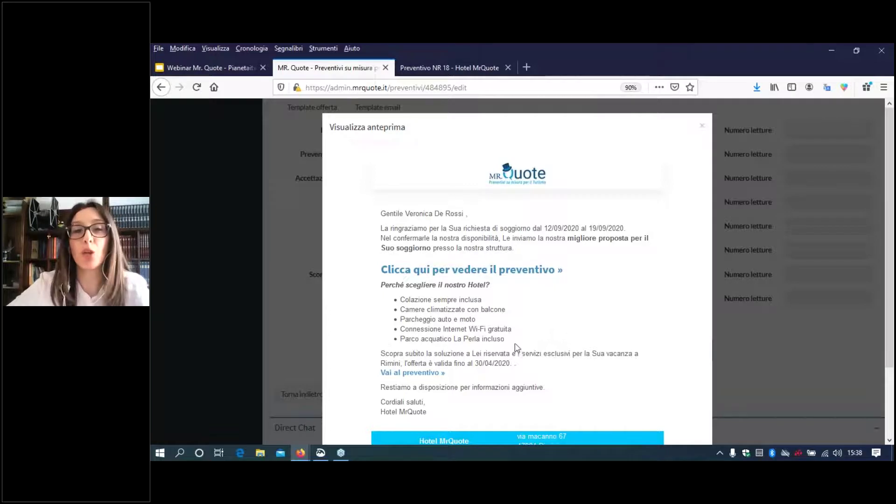
{"action": "scroll", "coordinate": [499, 369], "scroll_direction": "down", "scroll_amount": 3}
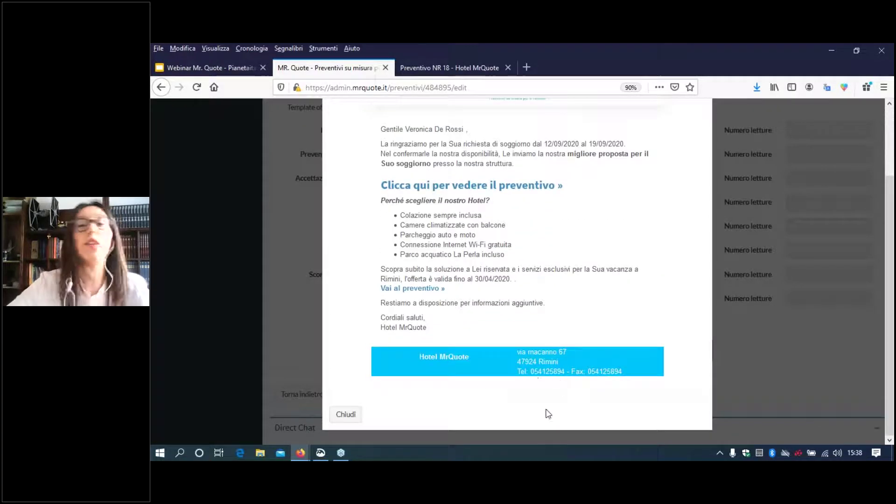
{"action": "scroll", "coordinate": [530, 250], "scroll_direction": "up", "scroll_amount": 3}
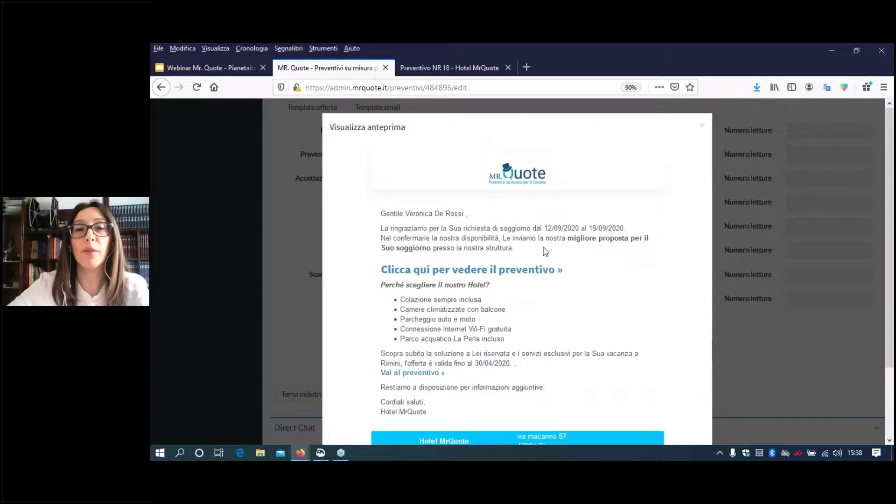
{"action": "scroll", "coordinate": [545, 250], "scroll_direction": "down", "scroll_amount": 2}
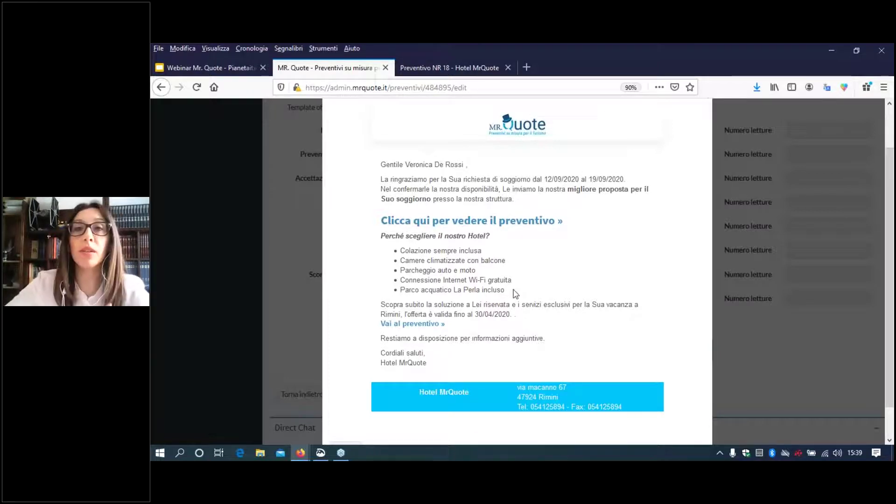
{"action": "scroll", "coordinate": [517, 295], "scroll_direction": "up", "scroll_amount": 2}
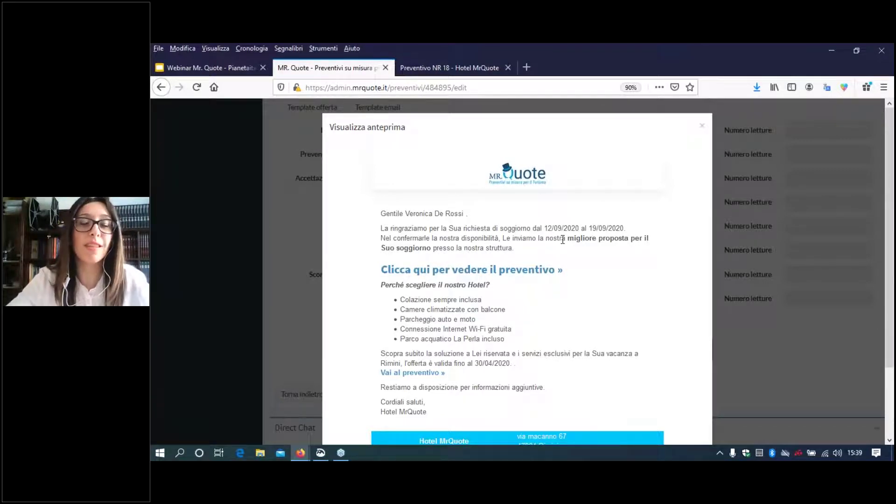
{"action": "left_click", "coordinate": [702, 126]}
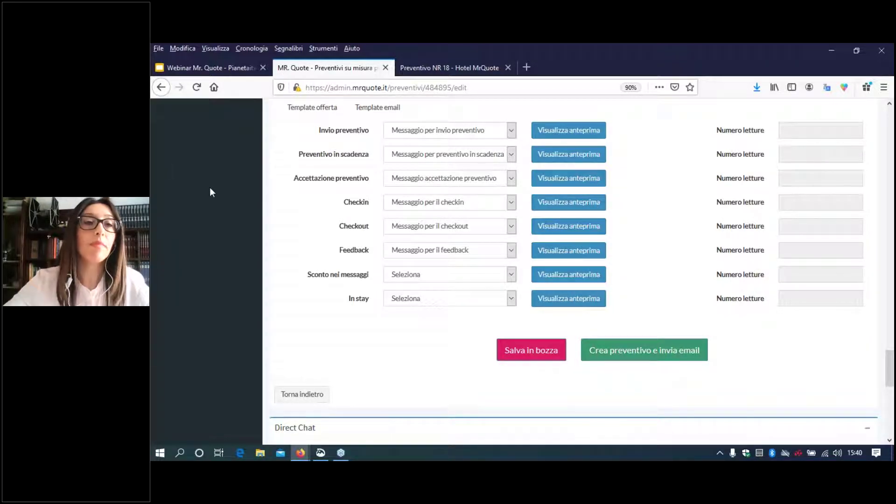
Leave the quote's edit page and open the hotel's list of messages.
{"action": "scroll", "coordinate": [214, 187], "scroll_direction": "up", "scroll_amount": 4}
{"action": "scroll", "coordinate": [215, 186], "scroll_direction": "up", "scroll_amount": 15}
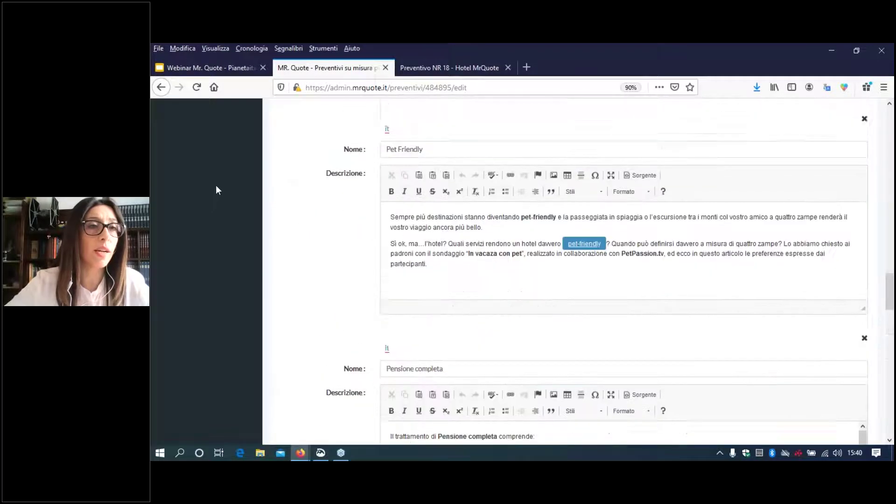
{"action": "scroll", "coordinate": [217, 186], "scroll_direction": "up", "scroll_amount": 12}
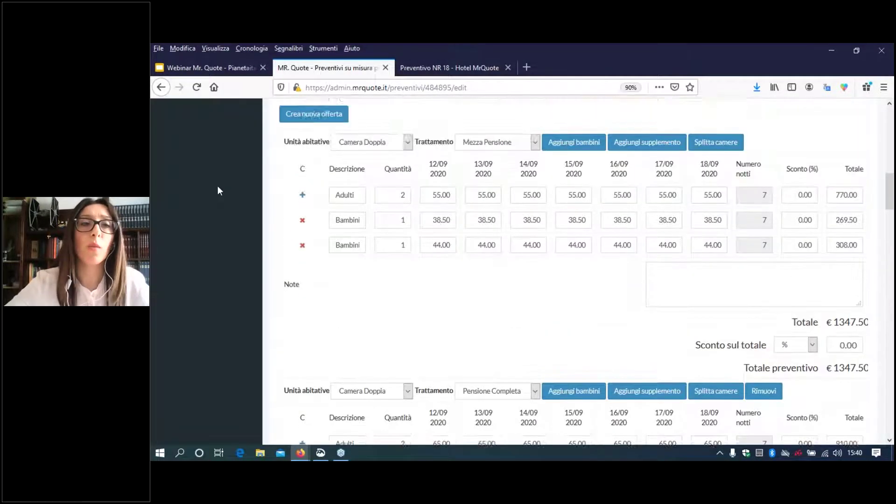
{"action": "left_click", "coordinate": [220, 166]}
{"action": "left_click", "coordinate": [209, 185]}
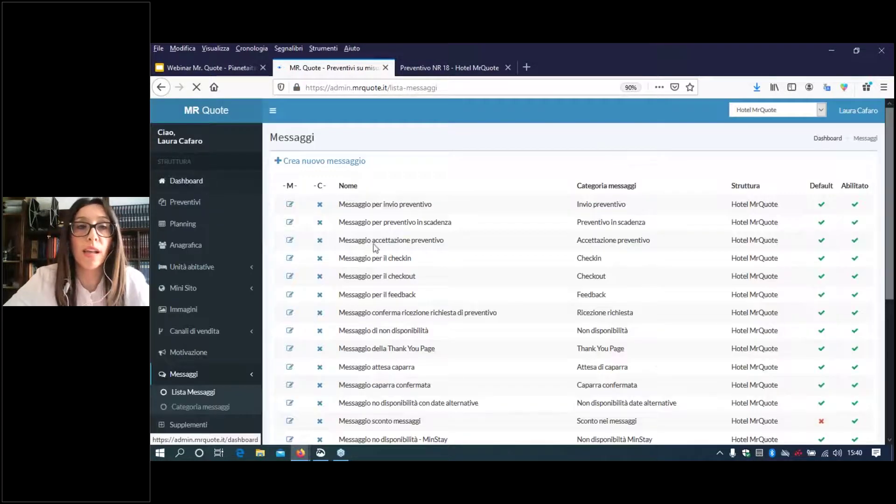
Open "Messaggio per preventivo in scadenza" for editing and examine its subject, text, available variables and reminder settings.
{"action": "left_click", "coordinate": [289, 244]}
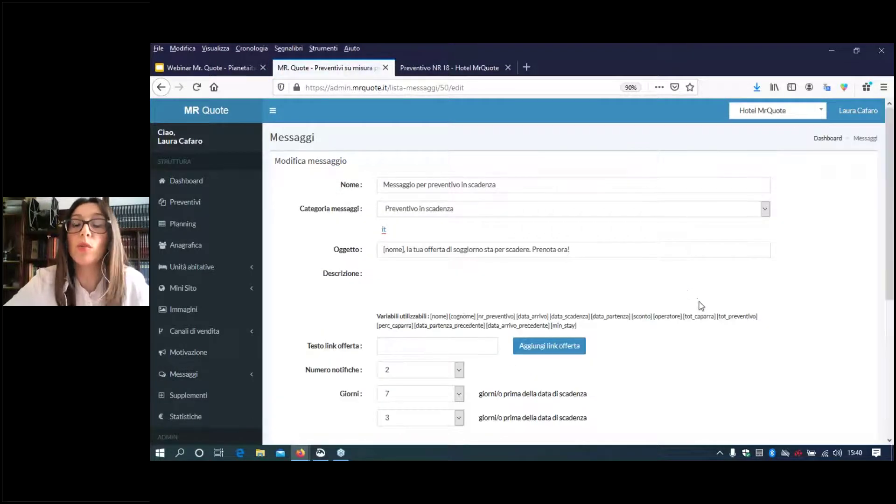
{"action": "scroll", "coordinate": [686, 317], "scroll_direction": "down", "scroll_amount": 3}
{"action": "scroll", "coordinate": [680, 337], "scroll_direction": "down", "scroll_amount": 1}
{"action": "scroll", "coordinate": [667, 317], "scroll_direction": "up", "scroll_amount": 2}
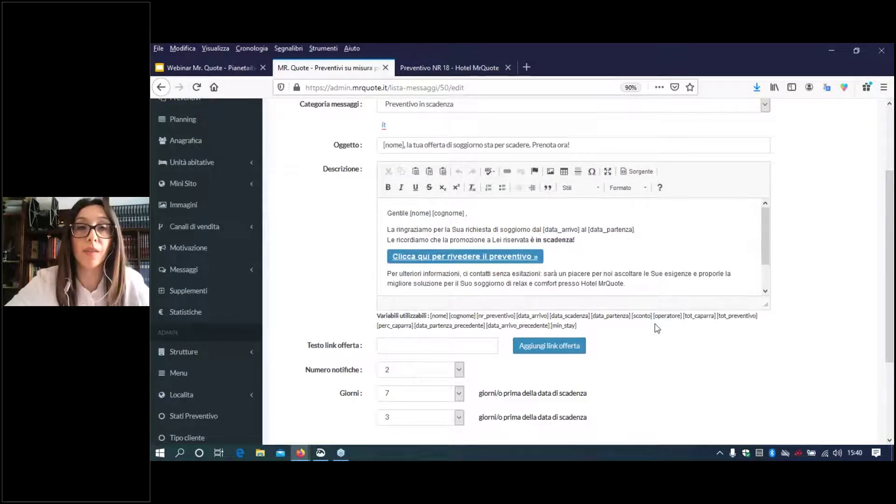
{"action": "scroll", "coordinate": [659, 327], "scroll_direction": "down", "scroll_amount": 3}
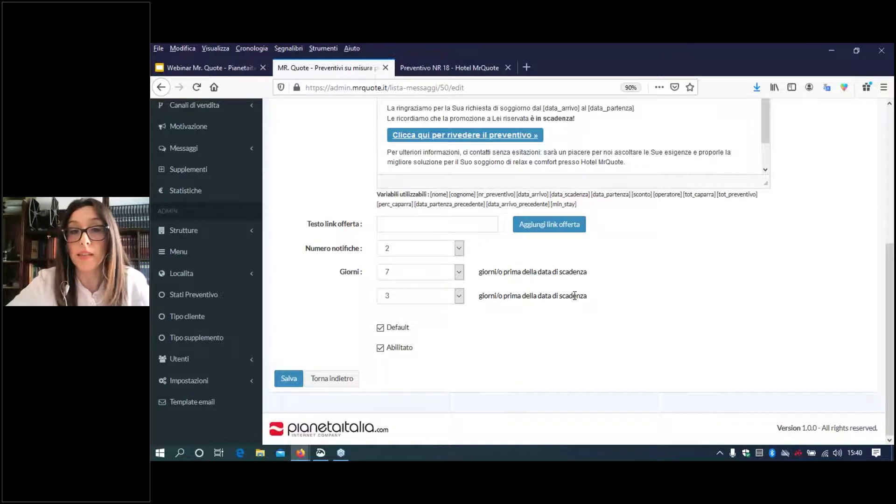
Turn the expiring-quote message's Default option off and back on.
{"action": "left_click", "coordinate": [395, 348]}
{"action": "left_click", "coordinate": [395, 330]}
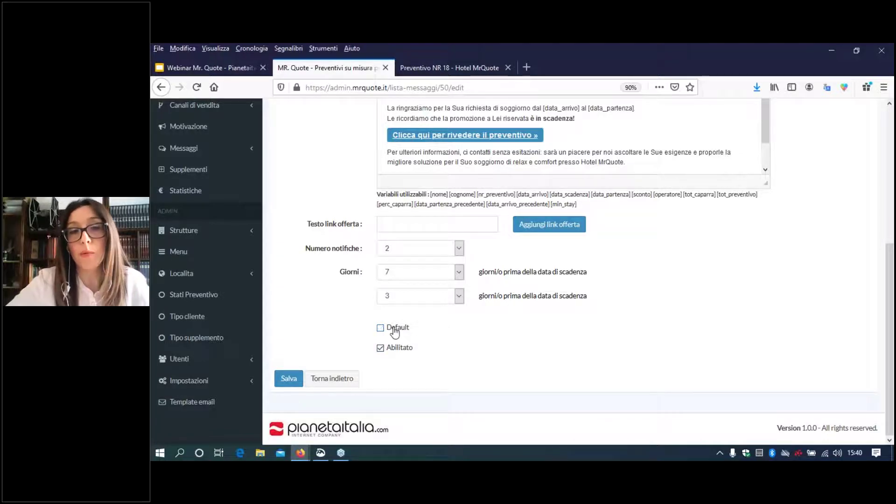
{"action": "left_click", "coordinate": [394, 329]}
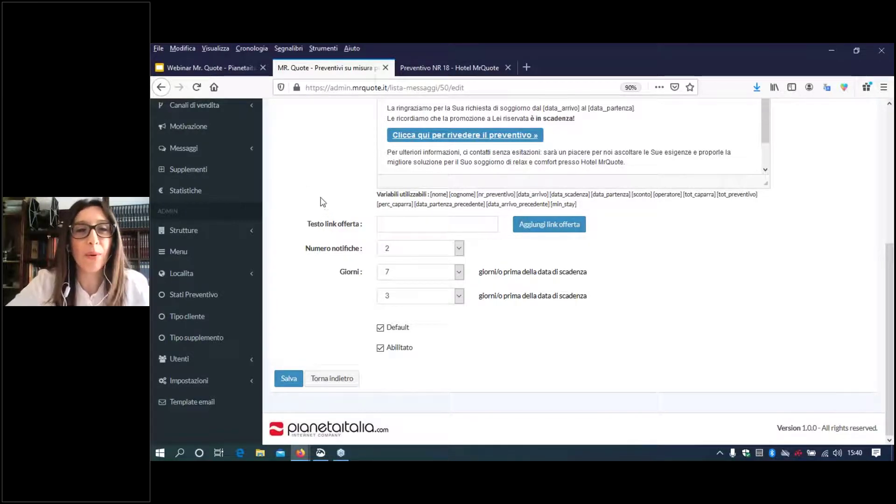
Leave the expiring-quote message, go to the quotes list, and open the draft quote for 12/09/2020 to 19/09/2020 for editing.
{"action": "left_click", "coordinate": [343, 379]}
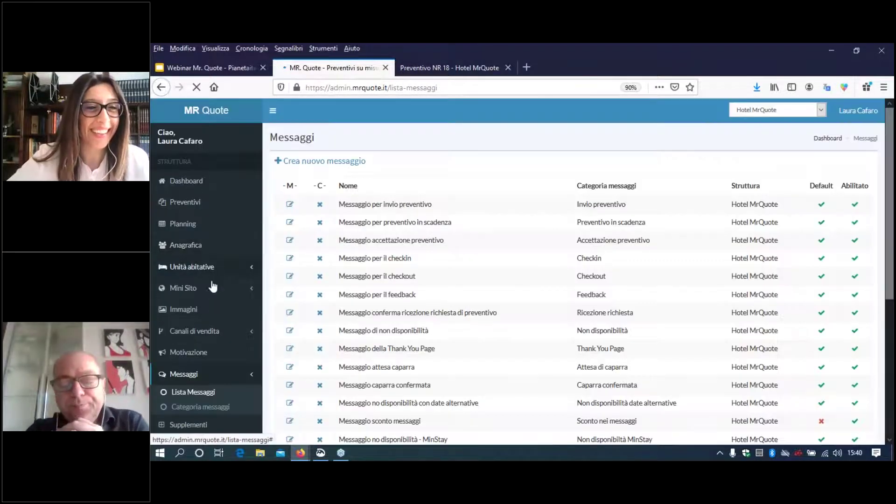
{"action": "left_click", "coordinate": [199, 203]}
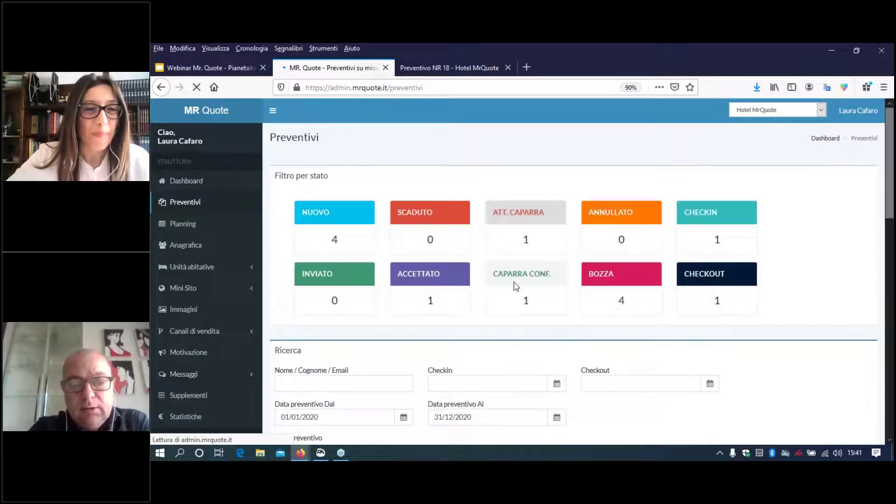
{"action": "scroll", "coordinate": [515, 280], "scroll_direction": "down", "scroll_amount": 5}
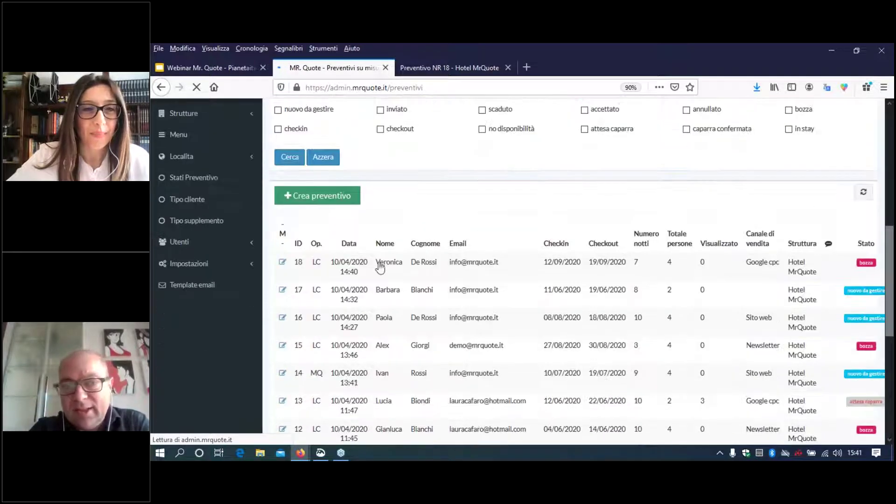
{"action": "scroll", "coordinate": [418, 337], "scroll_direction": "down", "scroll_amount": 5}
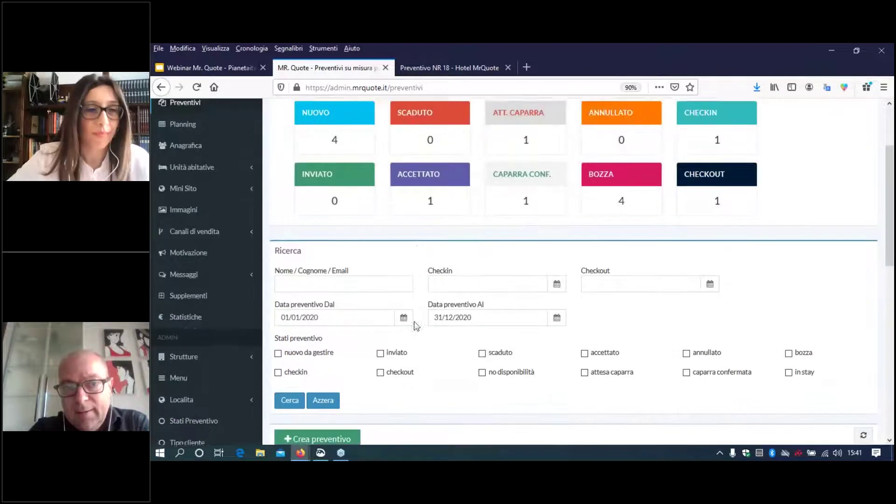
{"action": "left_click", "coordinate": [396, 366]}
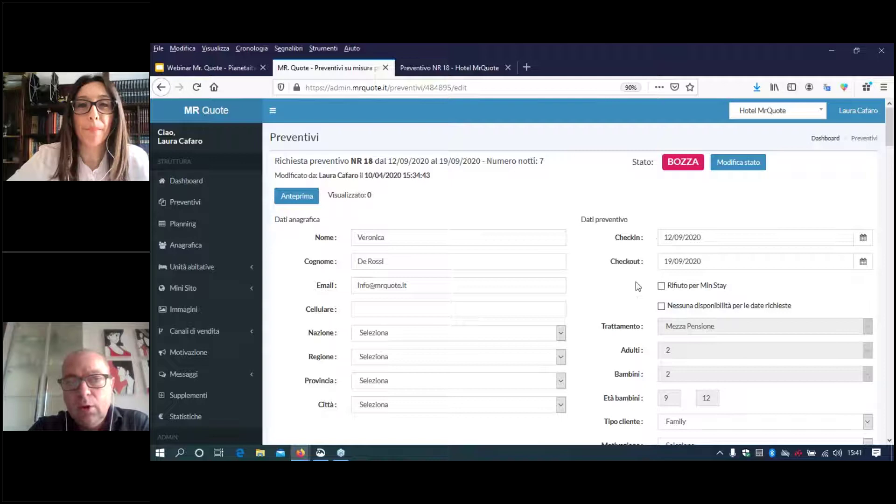
Show the draft quote's email templates and examine the message assigned to each stage, from Invio preventivo to In stay.
{"action": "scroll", "coordinate": [637, 286], "scroll_direction": "down", "scroll_amount": 5}
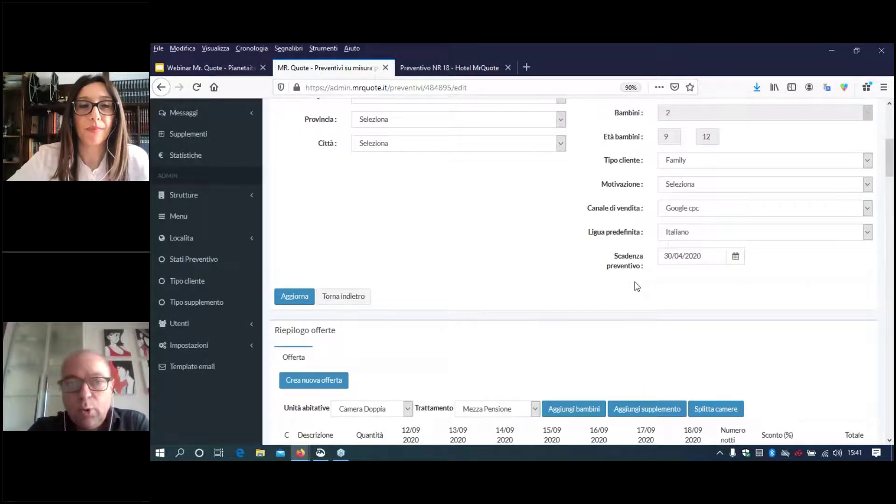
{"action": "scroll", "coordinate": [636, 286], "scroll_direction": "down", "scroll_amount": 15}
{"action": "scroll", "coordinate": [636, 286], "scroll_direction": "down", "scroll_amount": 2}
{"action": "scroll", "coordinate": [399, 235], "scroll_direction": "down", "scroll_amount": 15}
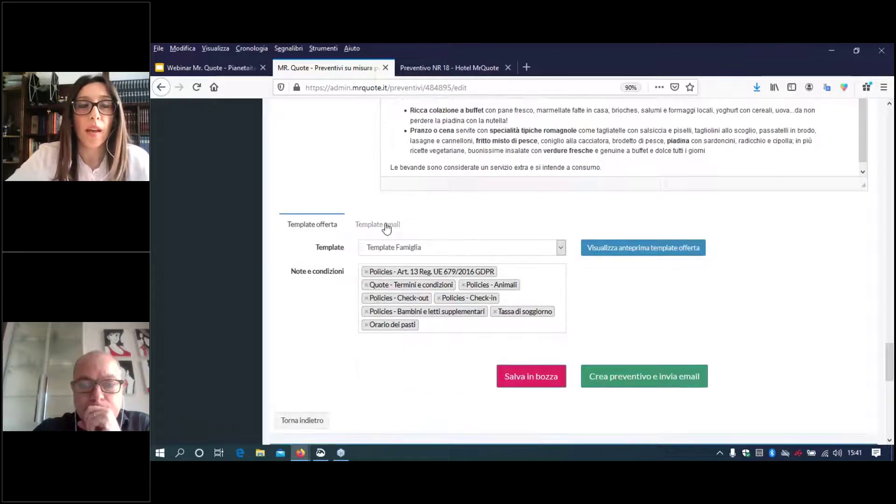
{"action": "left_click", "coordinate": [387, 226]}
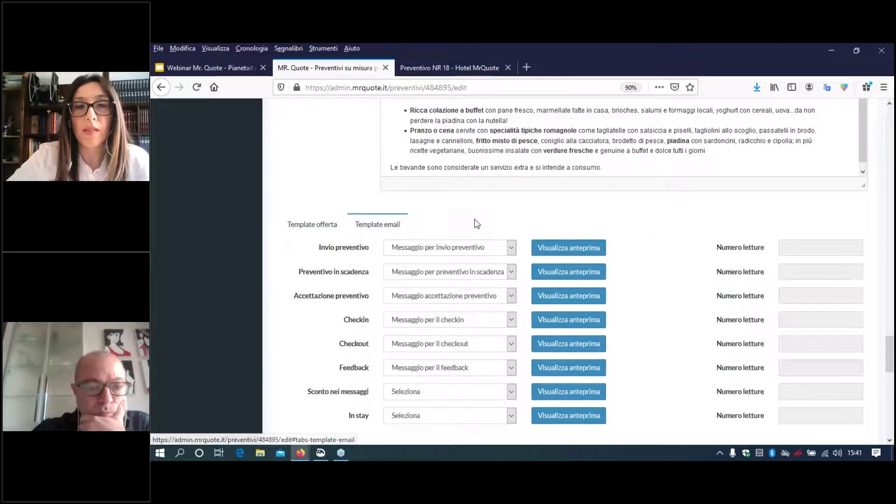
{"action": "scroll", "coordinate": [474, 224], "scroll_direction": "down", "scroll_amount": 2}
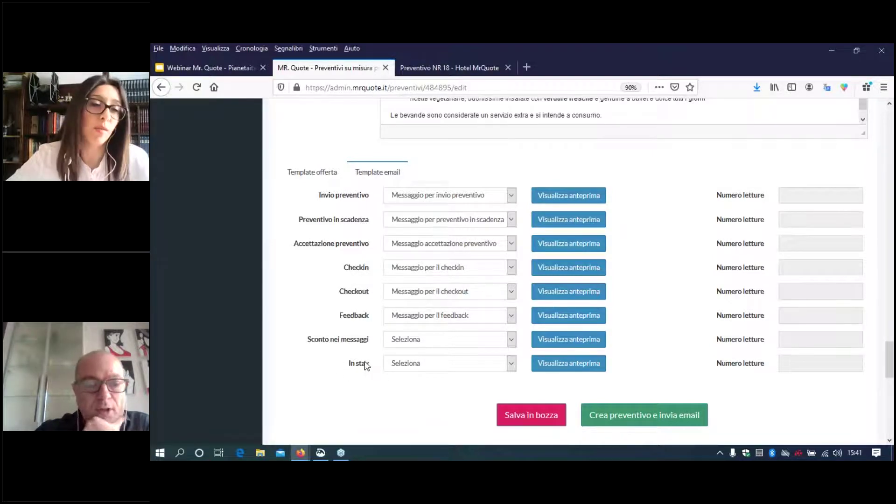
{"action": "scroll", "coordinate": [365, 365], "scroll_direction": "down", "scroll_amount": 2}
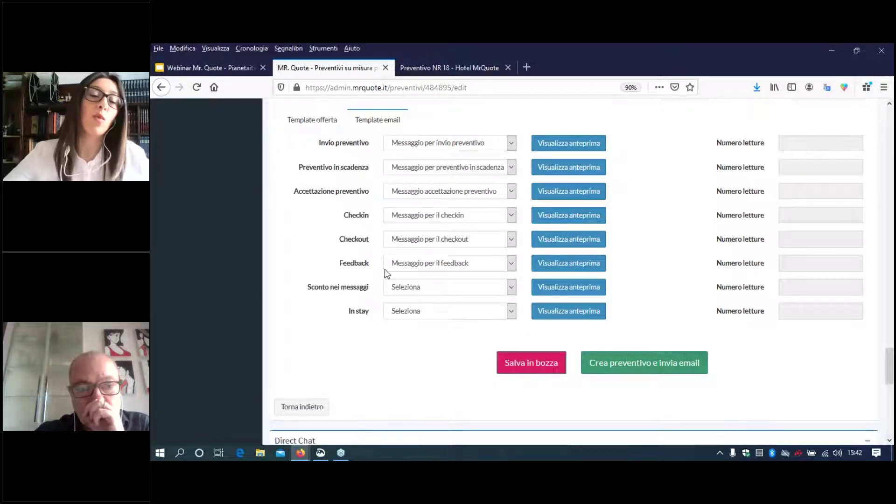
Leave the quote's edit page and open the list of Mini Sito templates.
{"action": "scroll", "coordinate": [386, 273], "scroll_direction": "up", "scroll_amount": 8}
{"action": "scroll", "coordinate": [385, 271], "scroll_direction": "up", "scroll_amount": 20}
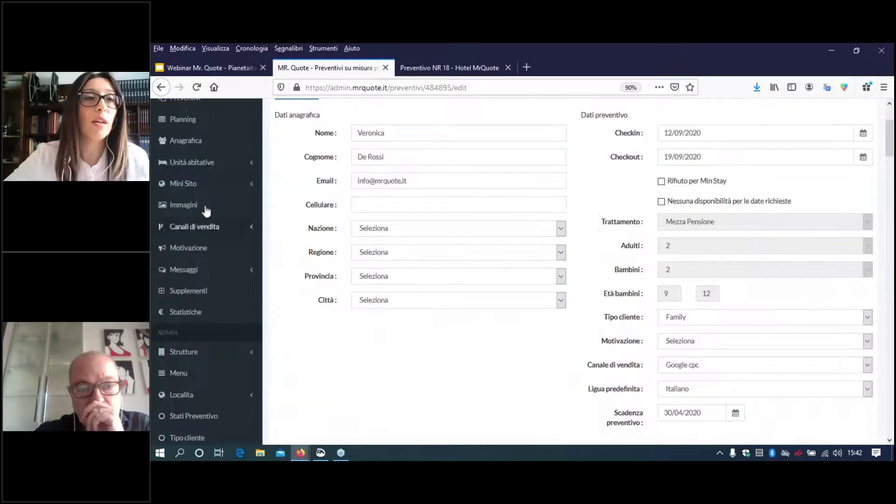
{"action": "left_click", "coordinate": [196, 185]}
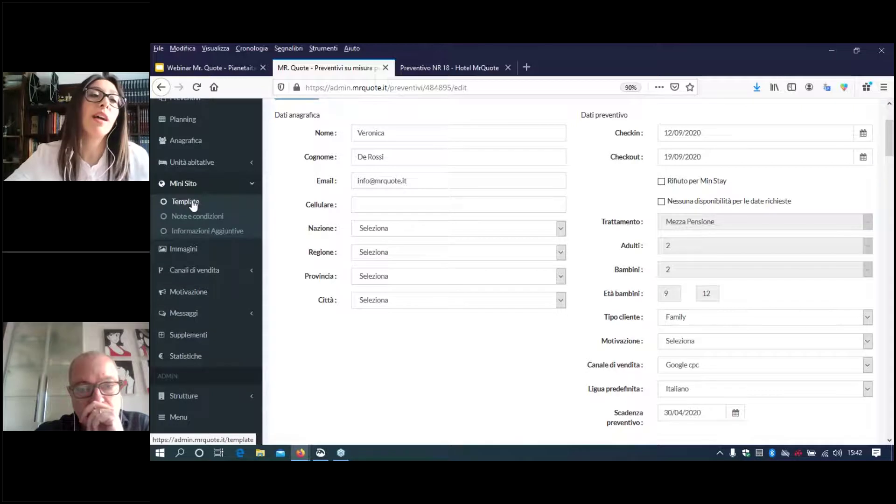
{"action": "left_click", "coordinate": [193, 203]}
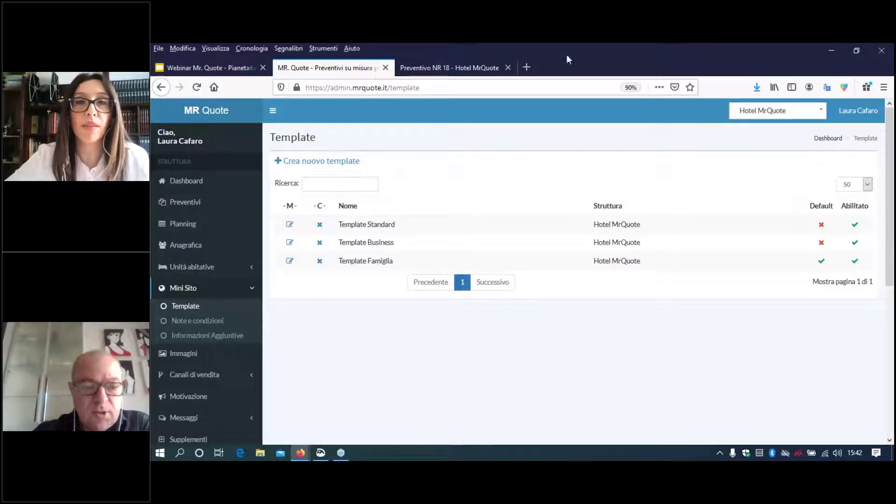
Switch to the draft quote's offer page and examine it from the family banner through the room offers, policies and guest reviews.
{"action": "left_click", "coordinate": [493, 64]}
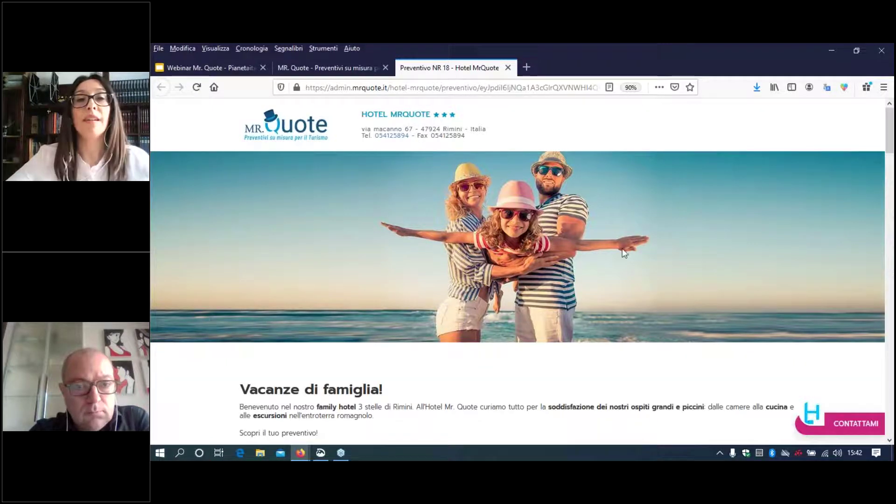
{"action": "scroll", "coordinate": [614, 242], "scroll_direction": "down", "scroll_amount": 2}
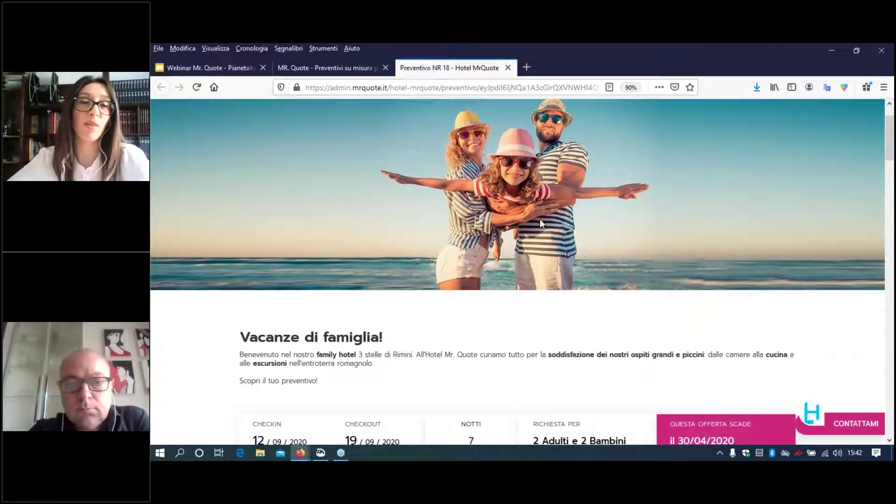
{"action": "scroll", "coordinate": [541, 224], "scroll_direction": "down", "scroll_amount": 20}
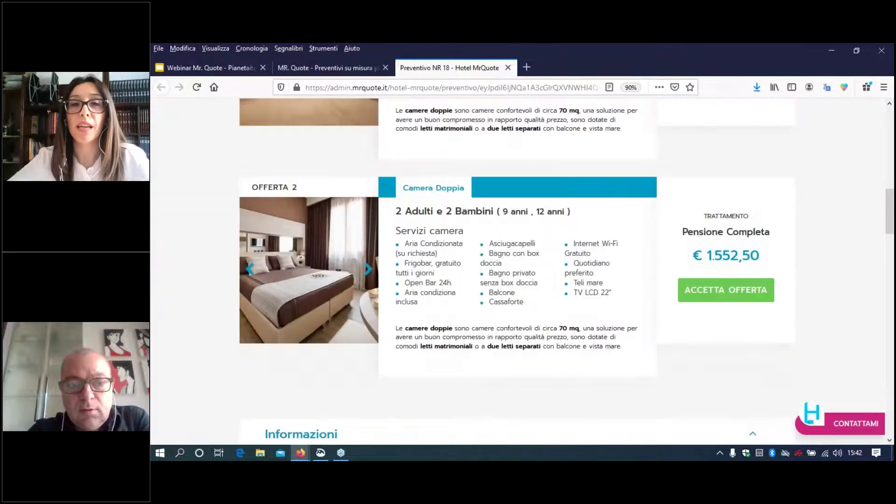
{"action": "scroll", "coordinate": [397, 233], "scroll_direction": "down", "scroll_amount": 12}
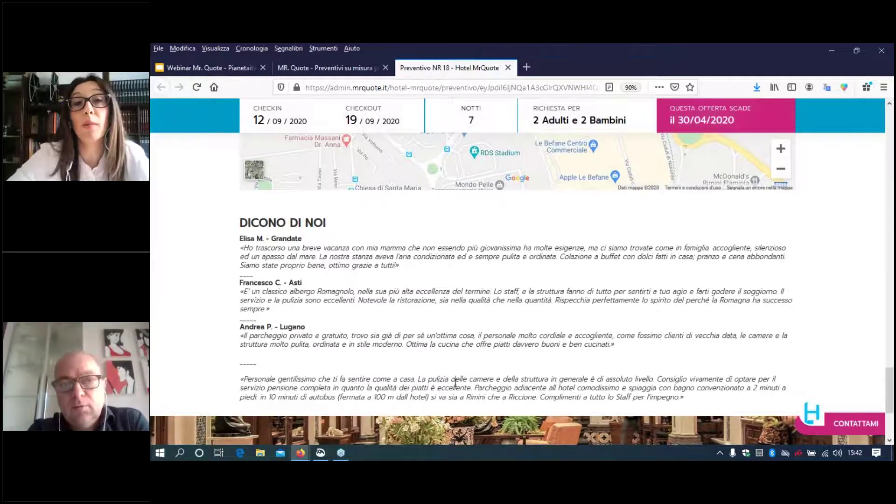
{"action": "scroll", "coordinate": [455, 382], "scroll_direction": "up", "scroll_amount": 10}
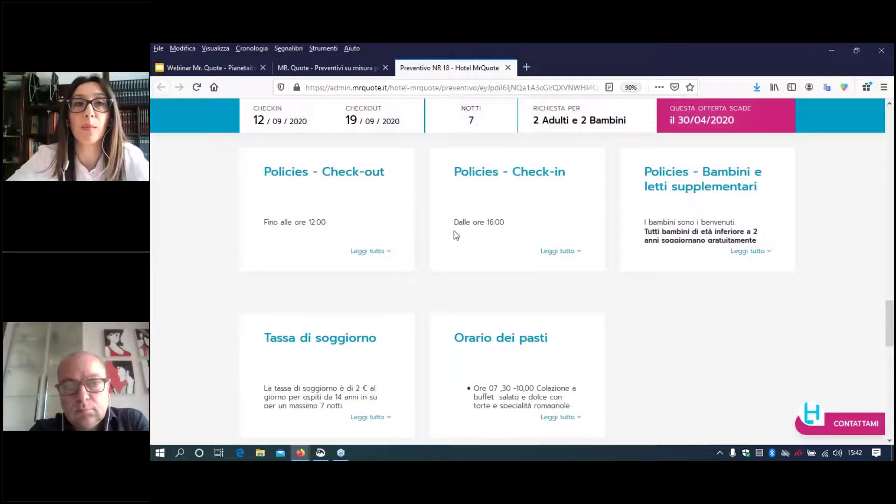
Return to the template list, open Template Business for editing, and launch its preview.
{"action": "left_click", "coordinate": [325, 68]}
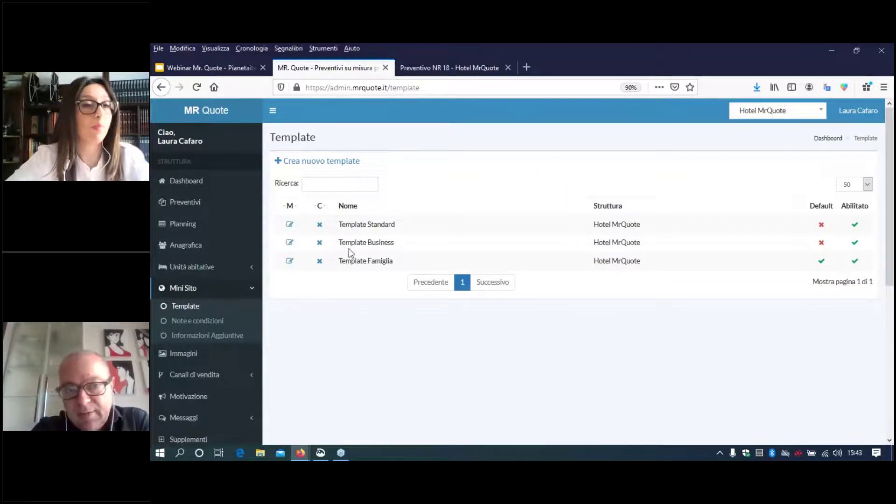
{"action": "left_click", "coordinate": [290, 243]}
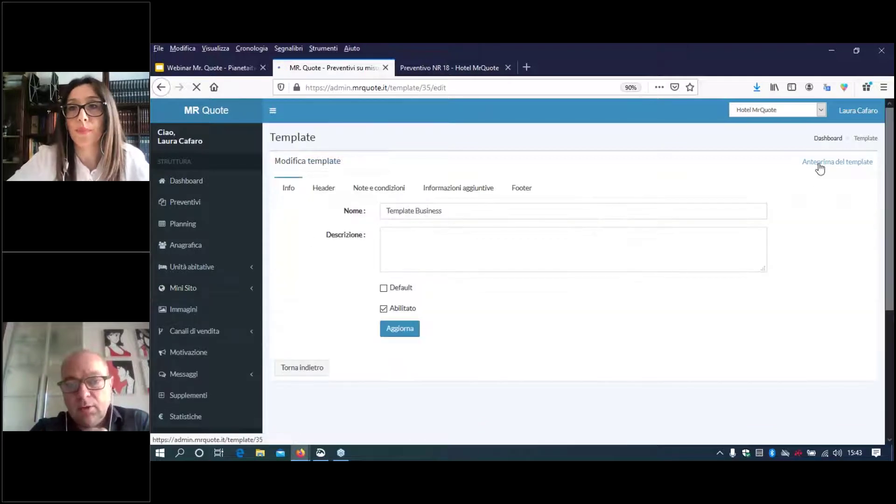
{"action": "left_click", "coordinate": [820, 167]}
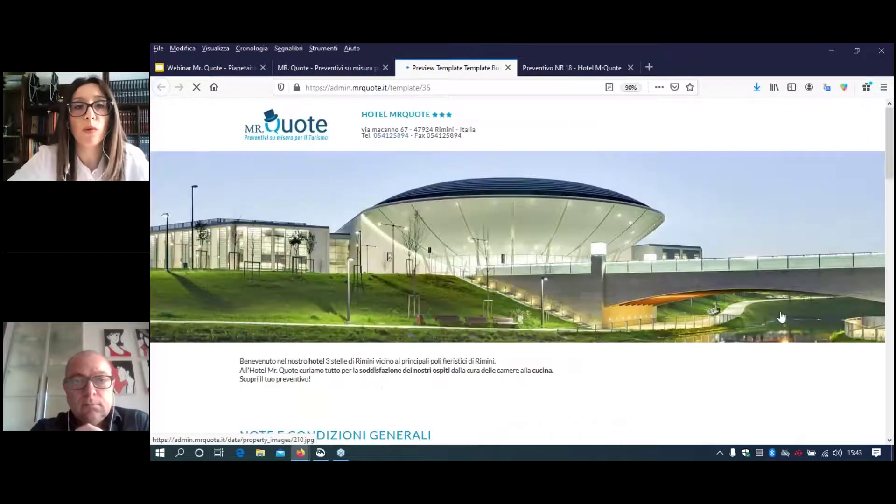
Examine the Template Business preview from its banner through the general notes, map and guest reviews, and return to its beginning.
{"action": "scroll", "coordinate": [615, 309], "scroll_direction": "down", "scroll_amount": 5}
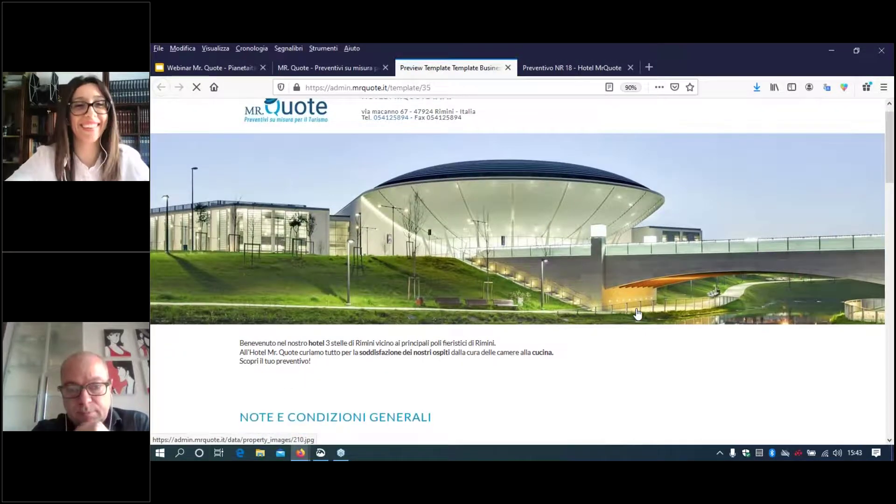
{"action": "scroll", "coordinate": [637, 314], "scroll_direction": "down", "scroll_amount": 8}
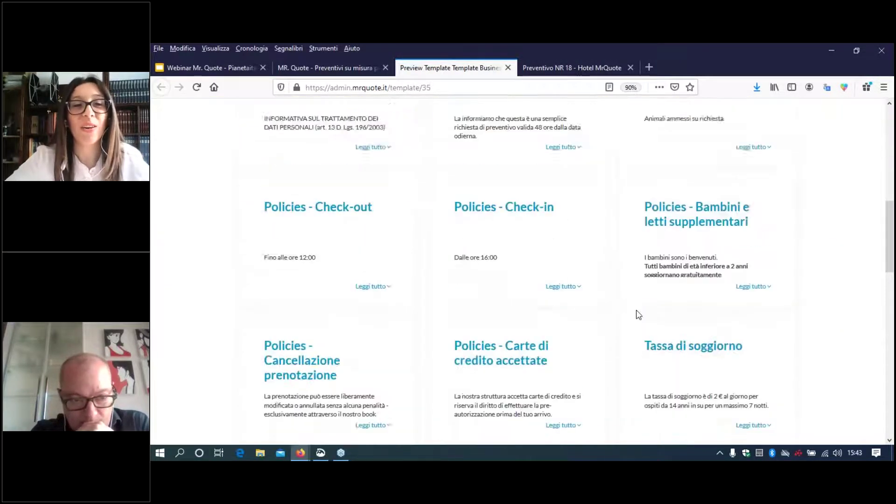
{"action": "scroll", "coordinate": [639, 314], "scroll_direction": "down", "scroll_amount": 9}
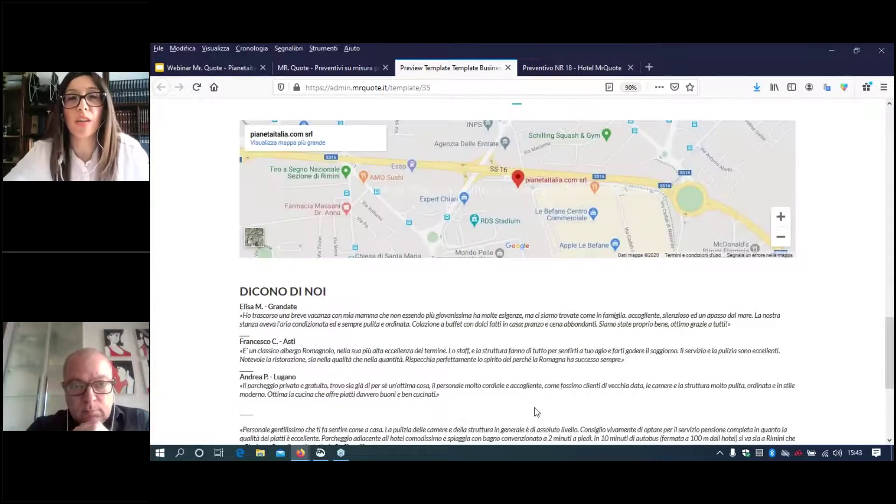
{"action": "scroll", "coordinate": [537, 411], "scroll_direction": "up", "scroll_amount": 3}
{"action": "scroll", "coordinate": [518, 271], "scroll_direction": "up", "scroll_amount": 2}
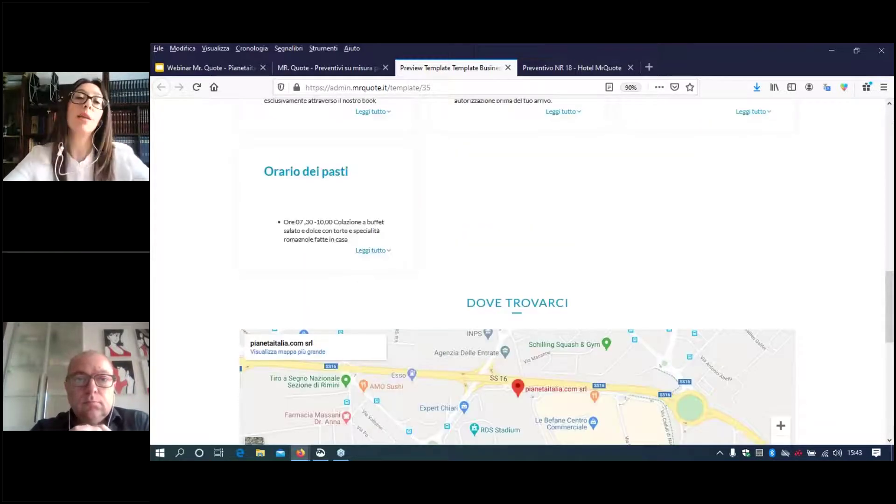
{"action": "scroll", "coordinate": [534, 391], "scroll_direction": "up", "scroll_amount": 15}
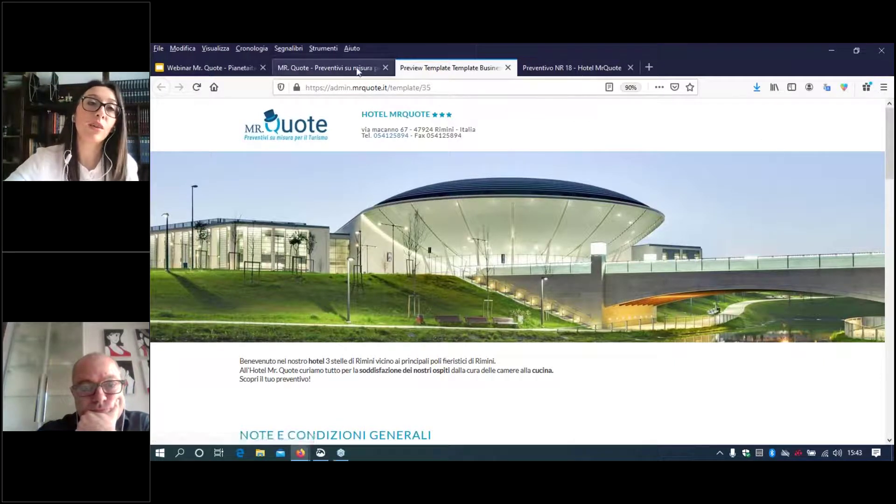
Leave the Template Business preview and edit page and reopen the list of Mini Sito templates.
{"action": "left_click", "coordinate": [358, 69]}
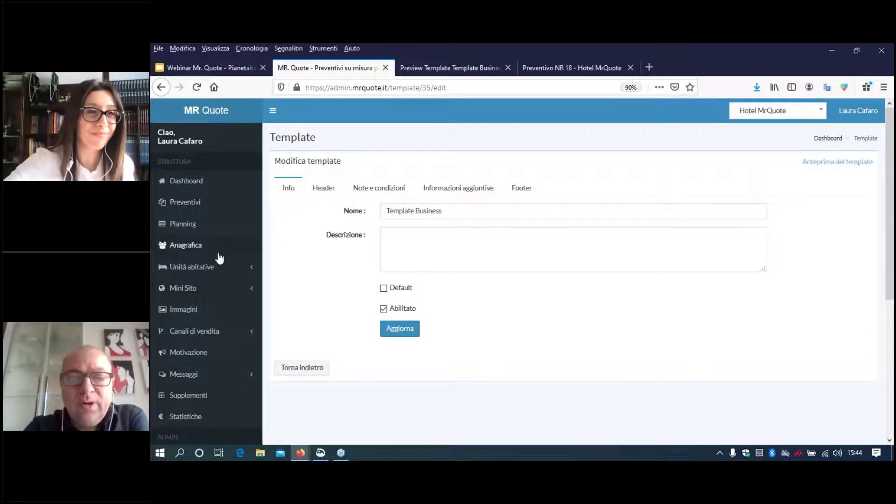
{"action": "left_click", "coordinate": [213, 294]}
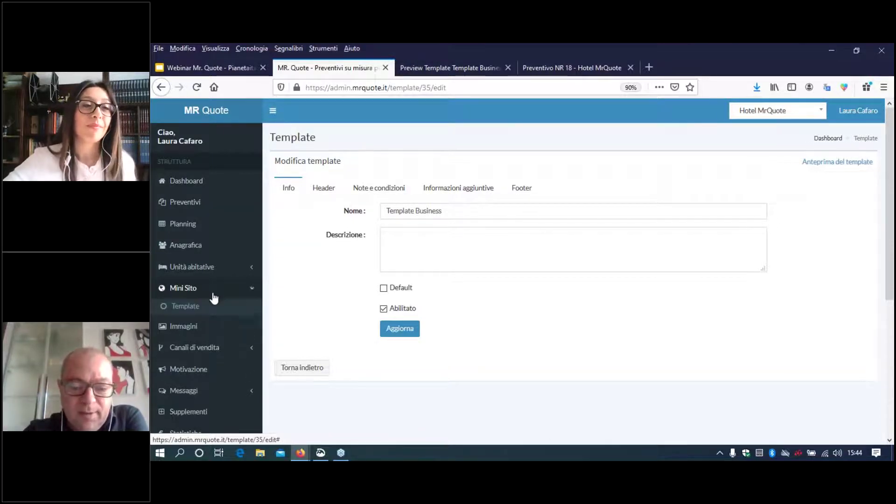
{"action": "left_click", "coordinate": [192, 309]}
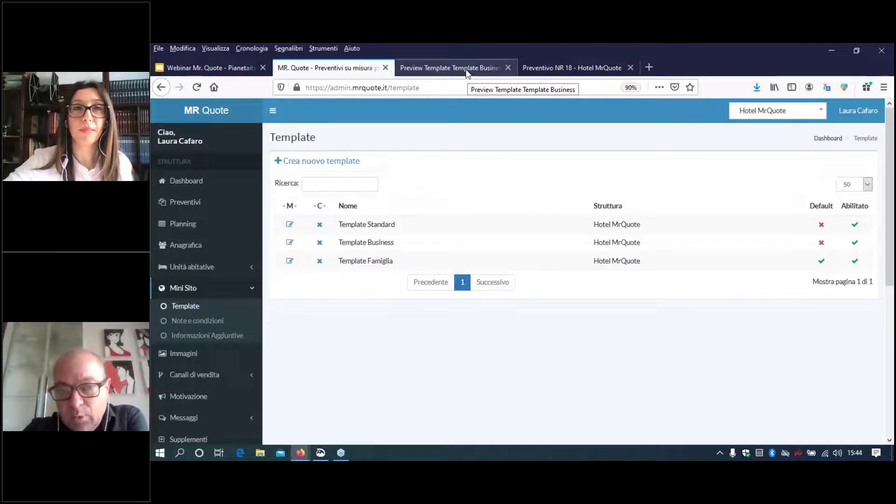
Compare the Template Business preview's banner and introduction with those of the draft quote's family offer page.
{"action": "left_click", "coordinate": [467, 69]}
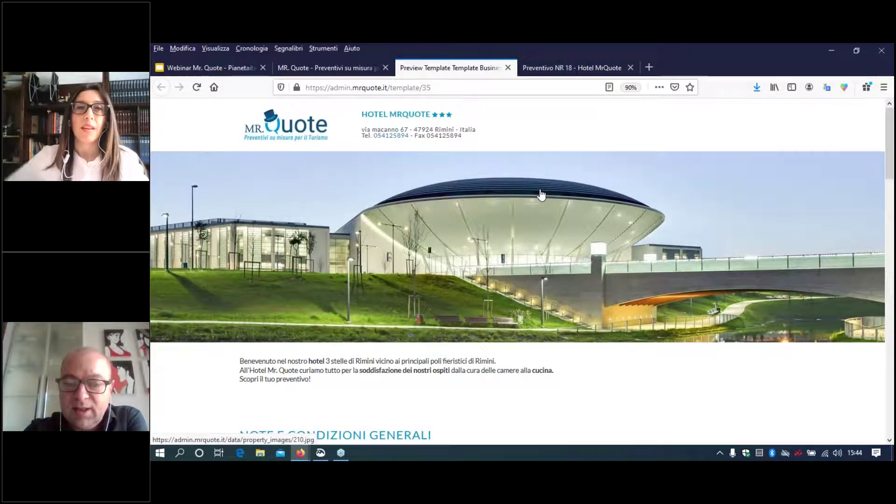
{"action": "left_click", "coordinate": [583, 71]}
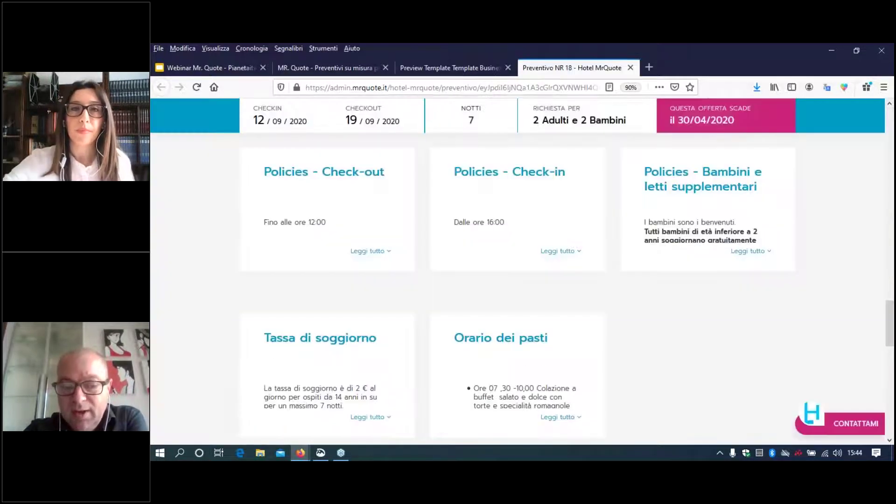
{"action": "scroll", "coordinate": [677, 305], "scroll_direction": "up", "scroll_amount": 15}
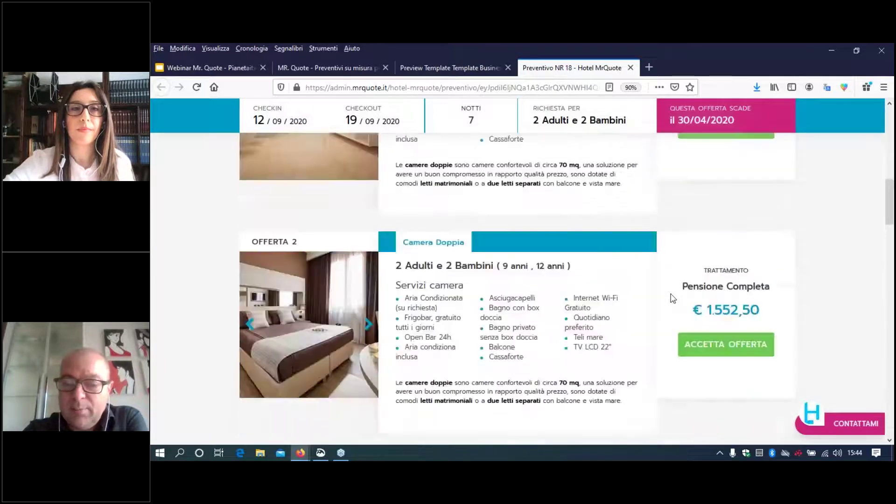
{"action": "scroll", "coordinate": [673, 299], "scroll_direction": "up", "scroll_amount": 3}
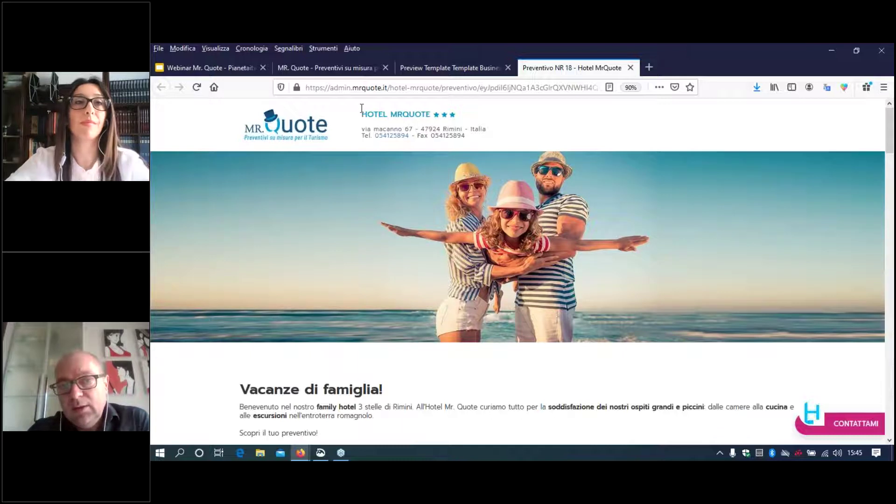
Open the hotel's dashboard in the admin area and switch back to the draft quote's offer page.
{"action": "left_click", "coordinate": [347, 69]}
{"action": "left_click", "coordinate": [205, 185]}
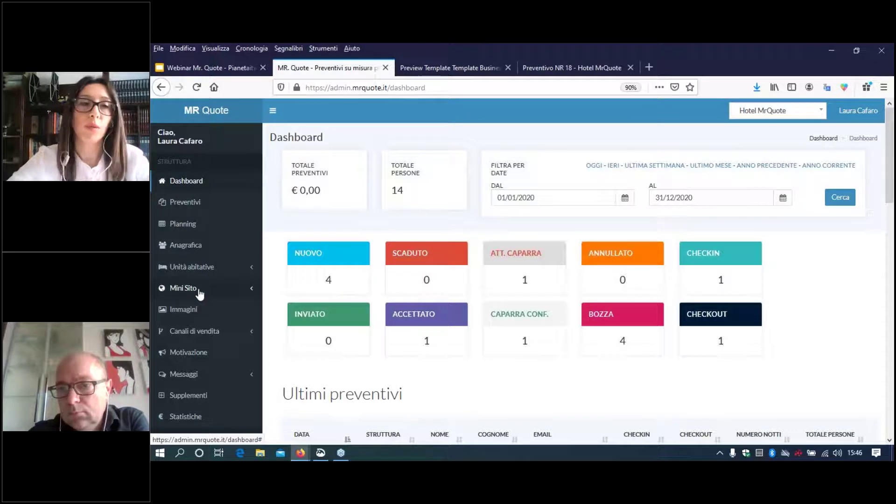
{"action": "left_click", "coordinate": [572, 68]}
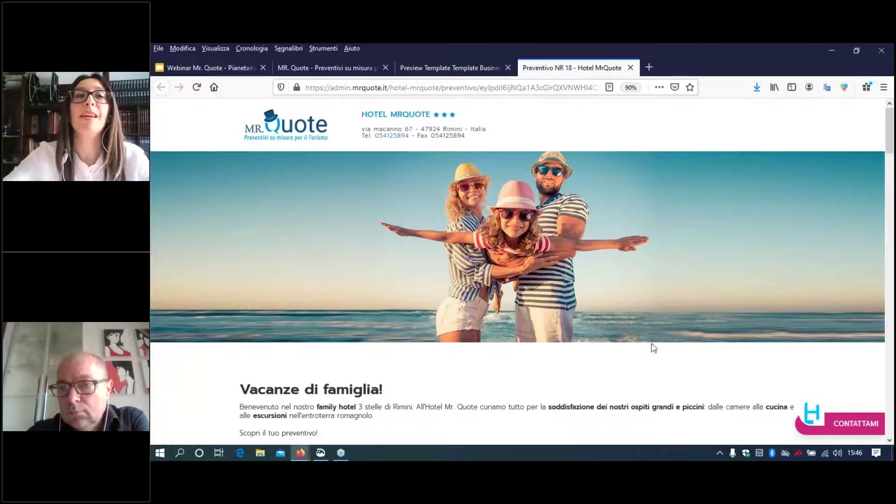
Switch from the draft quote's offer page to the admin area and open the hotel's Statistiche page.
{"action": "left_click", "coordinate": [326, 70]}
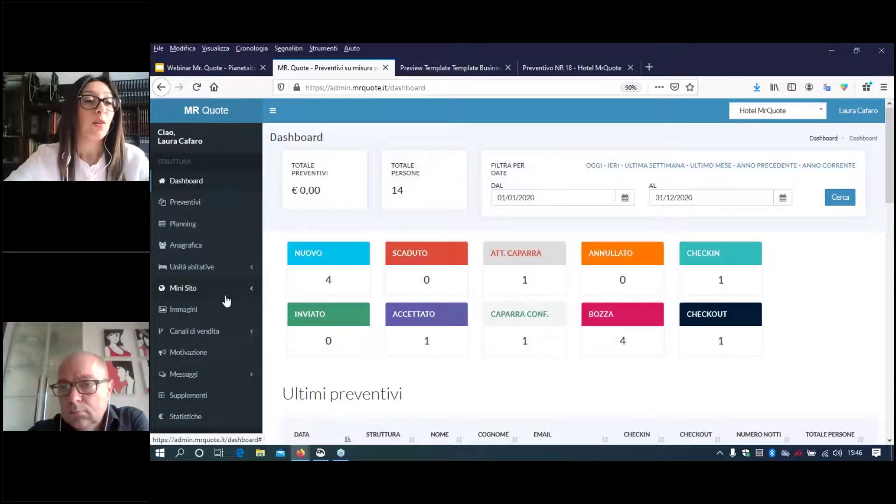
{"action": "scroll", "coordinate": [226, 302], "scroll_direction": "down", "scroll_amount": 2}
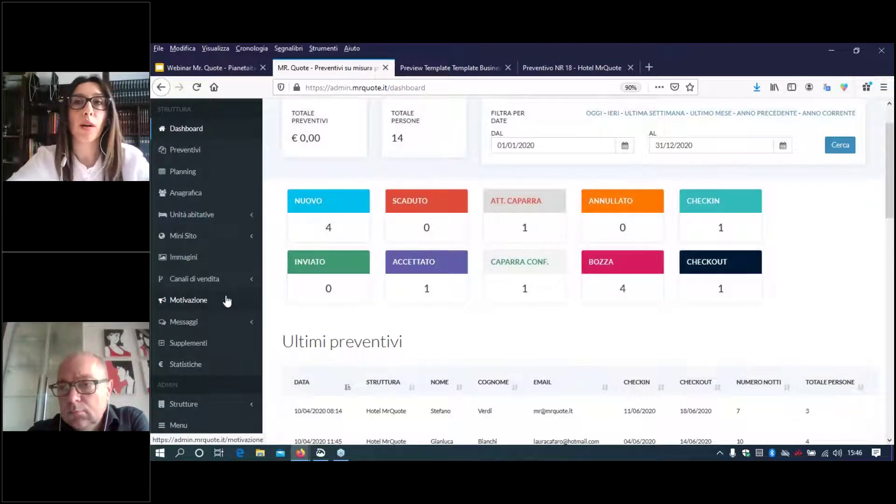
{"action": "left_click", "coordinate": [182, 365]}
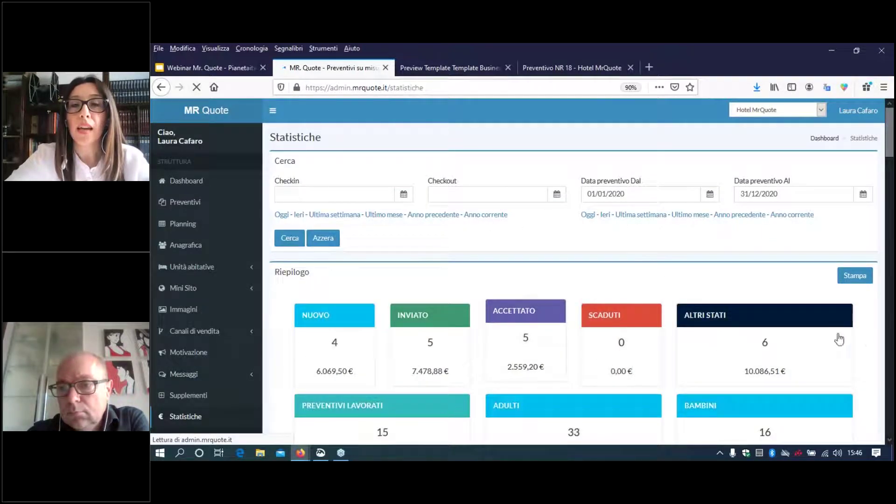
Examine the statistics summary, the monthly quotes chart, and the breakdowns by sales channel and by Motivazione.
{"action": "scroll", "coordinate": [837, 327], "scroll_direction": "down", "scroll_amount": 2}
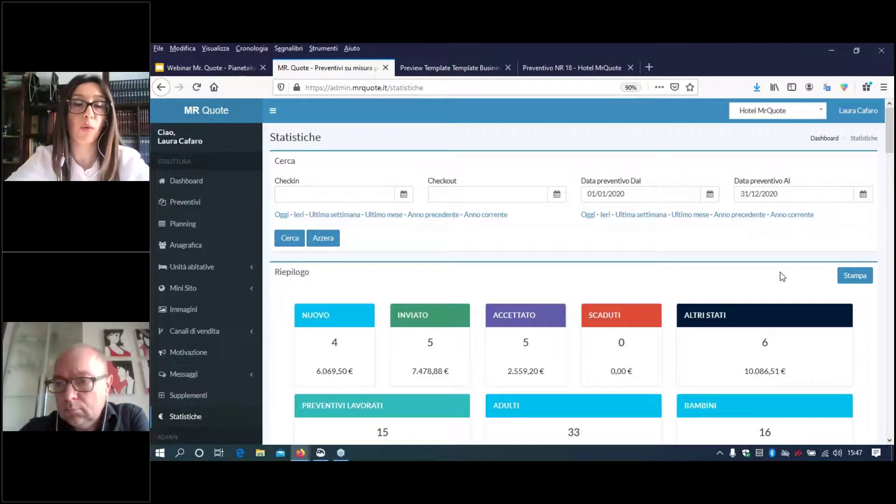
{"action": "scroll", "coordinate": [780, 272], "scroll_direction": "down", "scroll_amount": 8}
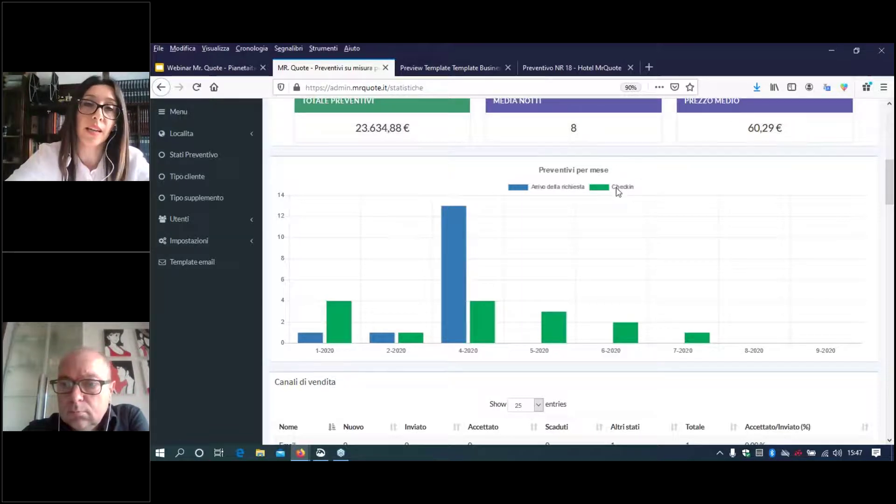
{"action": "scroll", "coordinate": [626, 193], "scroll_direction": "down", "scroll_amount": 3}
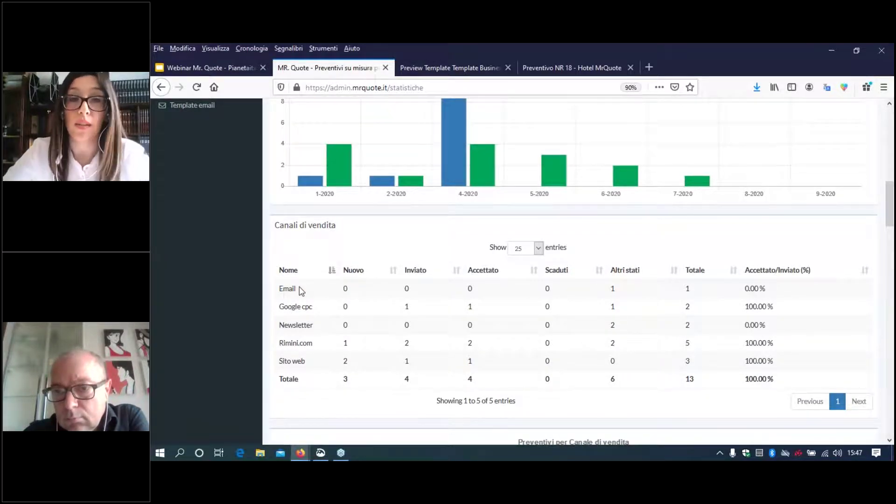
{"action": "scroll", "coordinate": [301, 290], "scroll_direction": "down", "scroll_amount": 5}
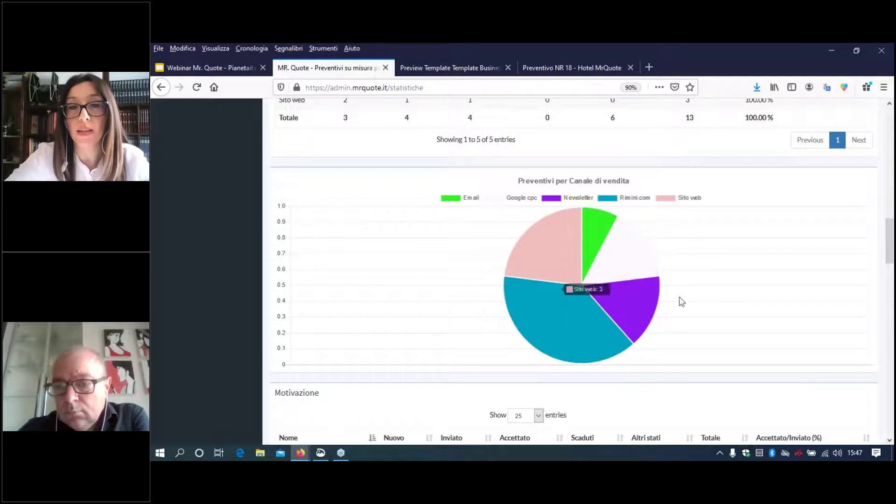
{"action": "mouse_move", "coordinate": [600, 319]}
{"action": "scroll", "coordinate": [597, 290], "scroll_direction": "down", "scroll_amount": 3}
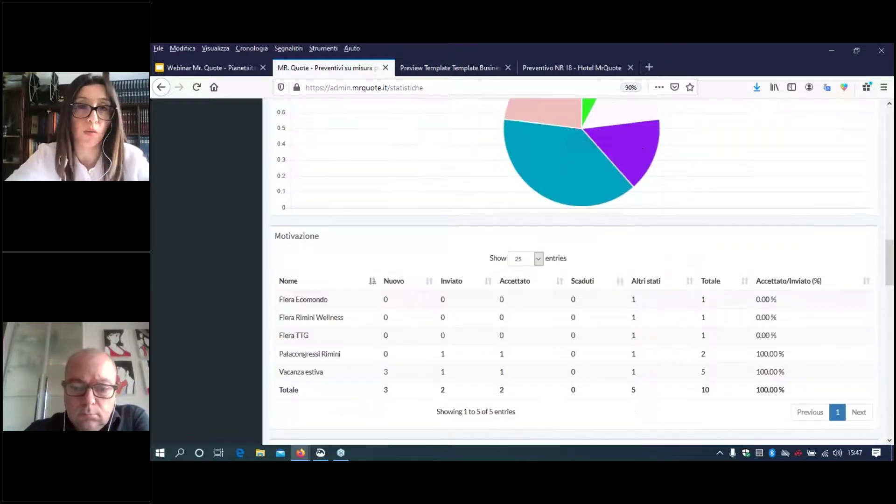
{"action": "scroll", "coordinate": [596, 274], "scroll_direction": "down", "scroll_amount": 1}
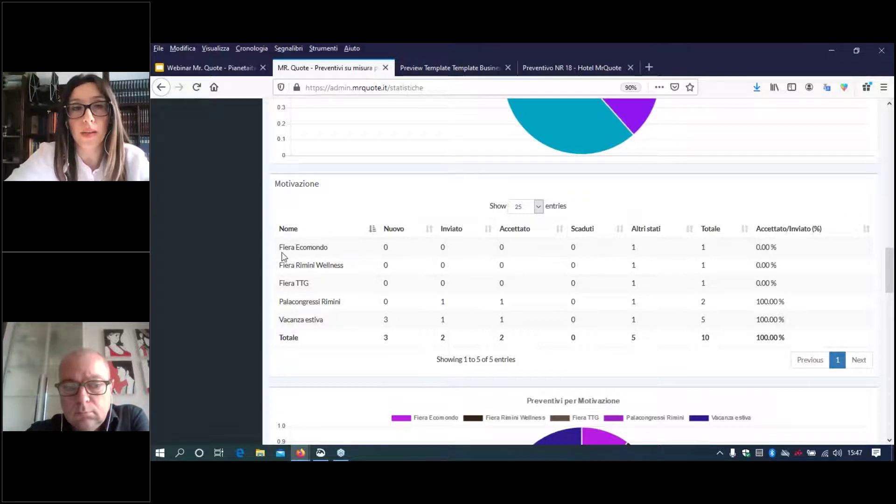
{"action": "left_click_drag", "start_coordinate": [282, 248], "coordinate": [329, 248]}
{"action": "scroll", "coordinate": [394, 275], "scroll_direction": "up", "scroll_amount": 5}
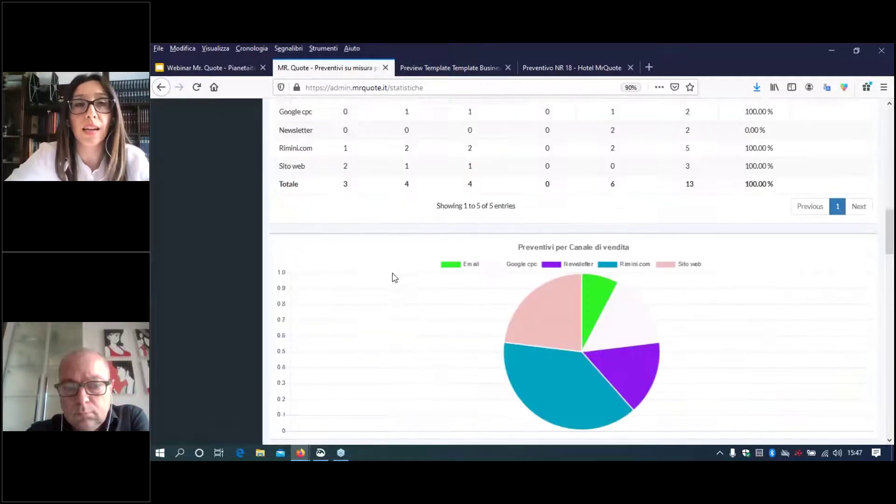
{"action": "scroll", "coordinate": [394, 277], "scroll_direction": "up", "scroll_amount": 8}
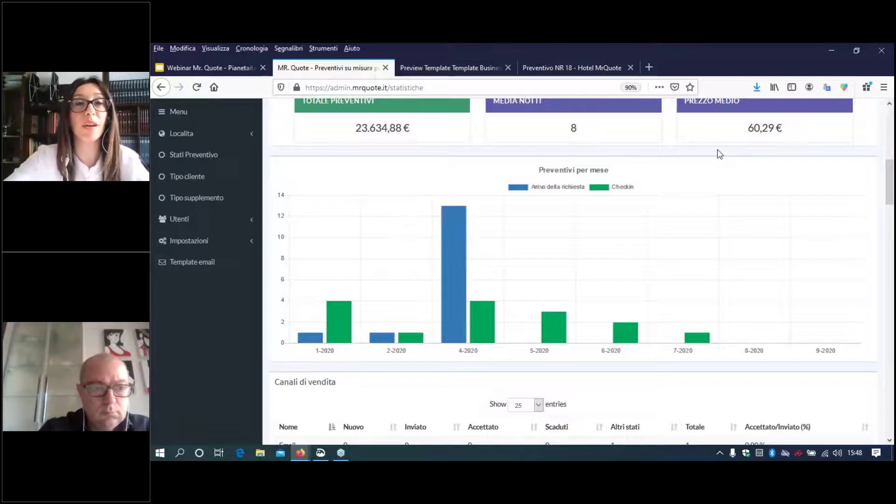
Examine the statistics by Unità abitative and by Trattamenti with their charts, and return to the beginning of the page.
{"action": "scroll", "coordinate": [730, 154], "scroll_direction": "down", "scroll_amount": 10}
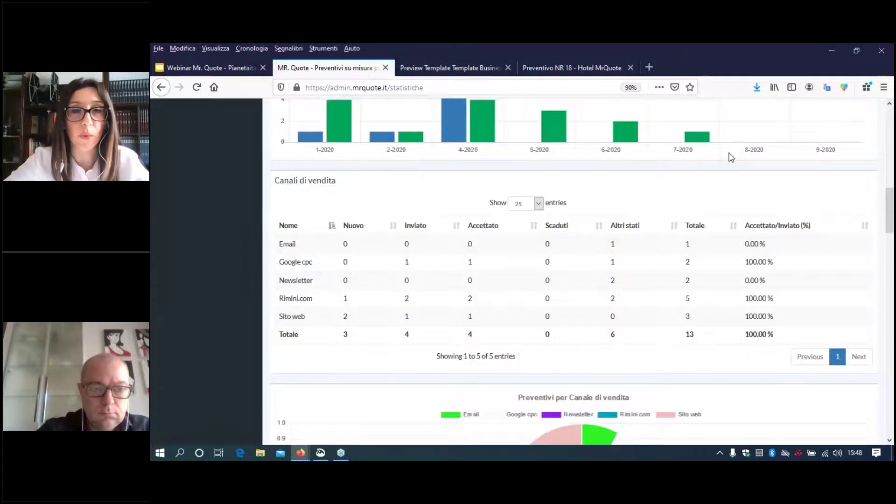
{"action": "scroll", "coordinate": [747, 203], "scroll_direction": "down", "scroll_amount": 4}
{"action": "scroll", "coordinate": [748, 204], "scroll_direction": "down", "scroll_amount": 4}
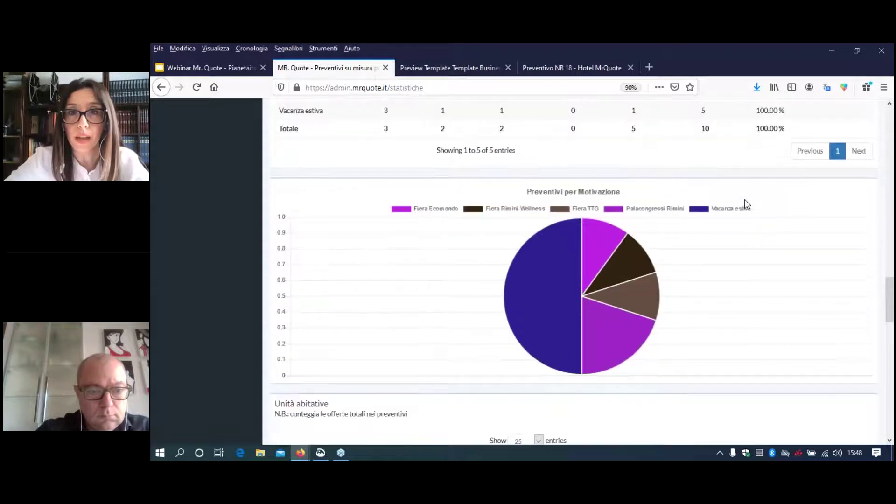
{"action": "scroll", "coordinate": [746, 204], "scroll_direction": "up", "scroll_amount": 2}
{"action": "scroll", "coordinate": [746, 205], "scroll_direction": "down", "scroll_amount": 3}
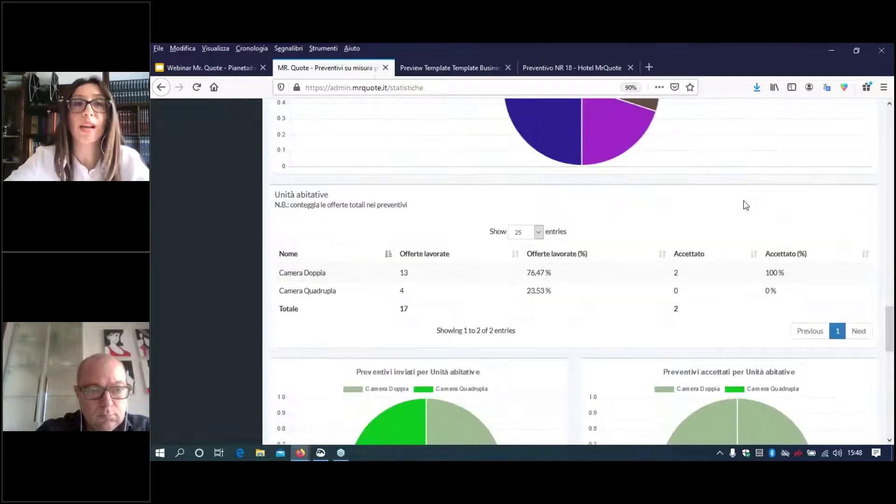
{"action": "scroll", "coordinate": [746, 205], "scroll_direction": "down", "scroll_amount": 2}
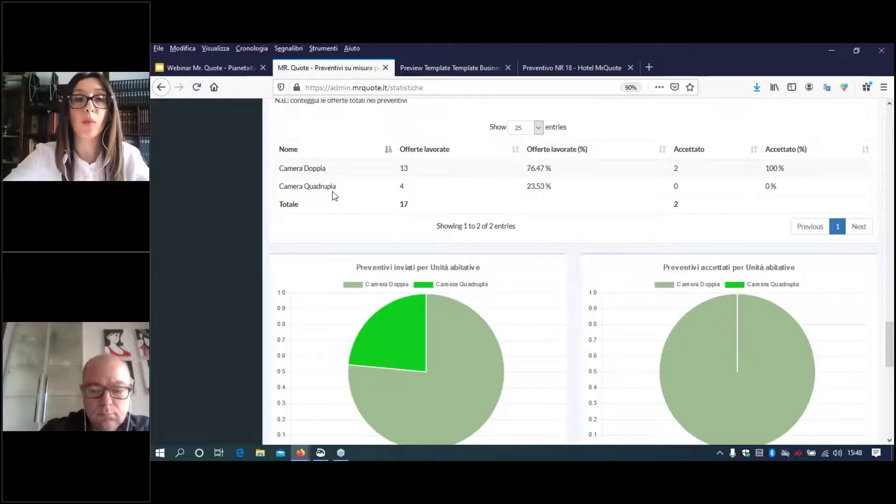
{"action": "scroll", "coordinate": [334, 195], "scroll_direction": "down", "scroll_amount": 7}
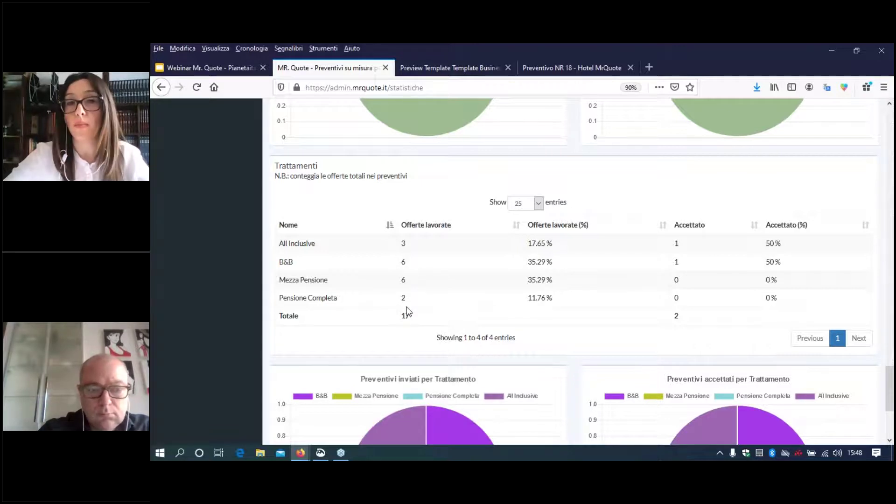
{"action": "scroll", "coordinate": [457, 311], "scroll_direction": "down", "scroll_amount": 3}
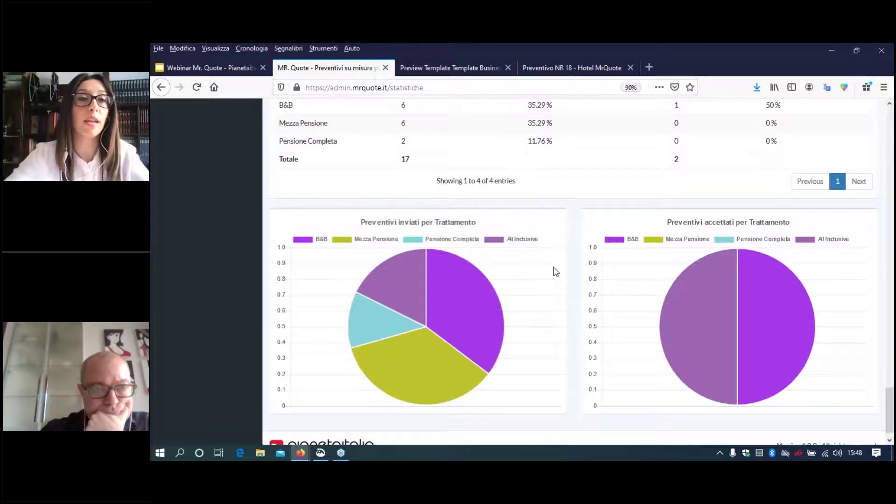
{"action": "scroll", "coordinate": [556, 272], "scroll_direction": "down", "scroll_amount": 15}
{"action": "scroll", "coordinate": [556, 272], "scroll_direction": "up", "scroll_amount": 18}
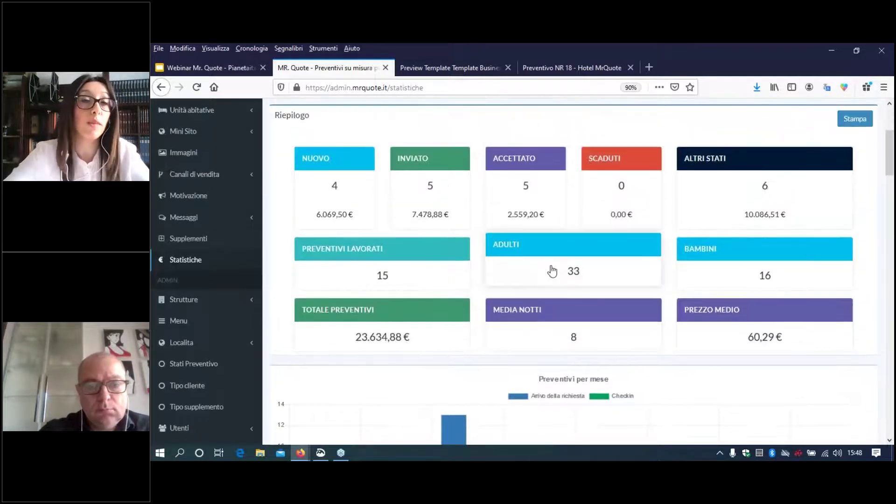
{"action": "scroll", "coordinate": [553, 271], "scroll_direction": "up", "scroll_amount": 3}
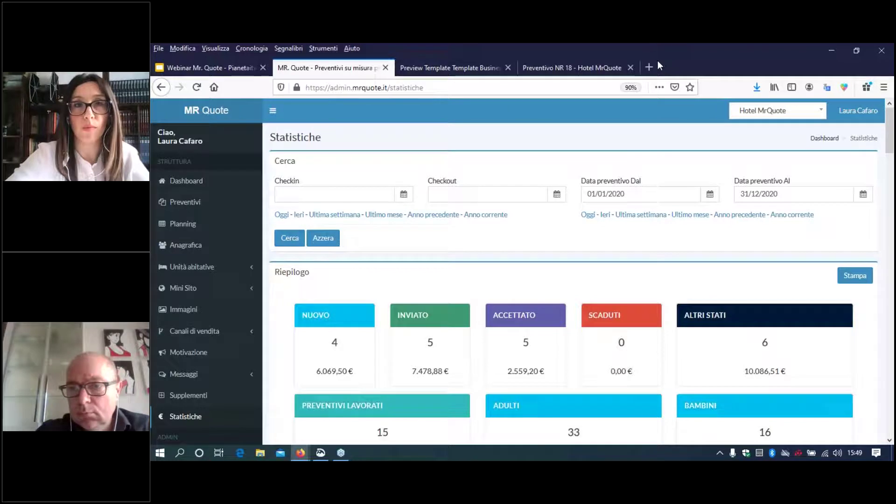
Open the quotes list briefly, switch to the Planning page and examine its price update form and April 2020 price grid.
{"action": "left_click", "coordinate": [208, 203]}
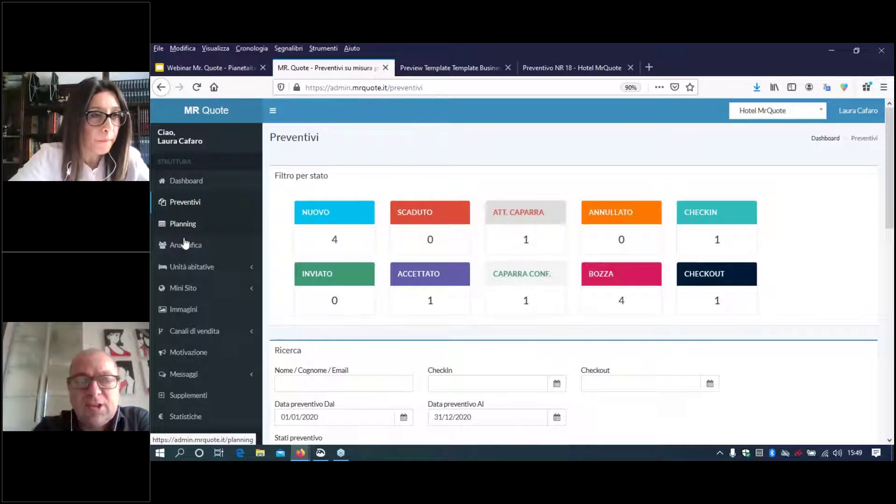
{"action": "left_click", "coordinate": [187, 226]}
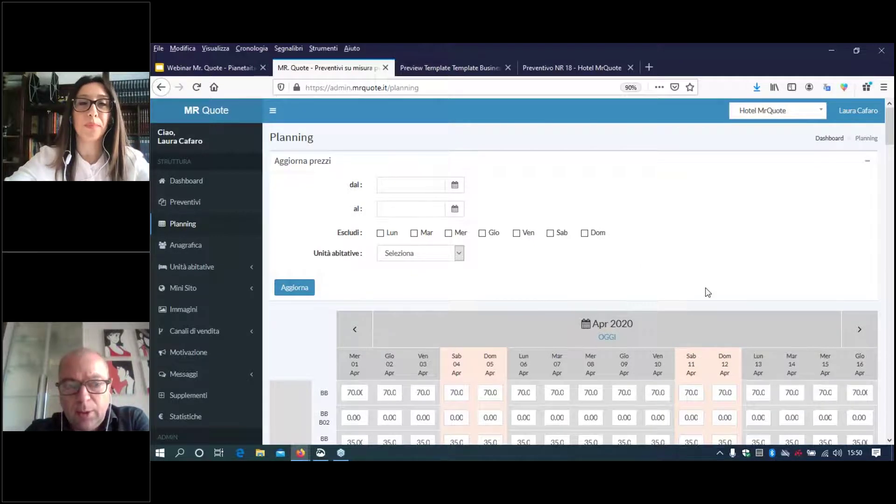
{"action": "scroll", "coordinate": [708, 293], "scroll_direction": "down", "scroll_amount": 3}
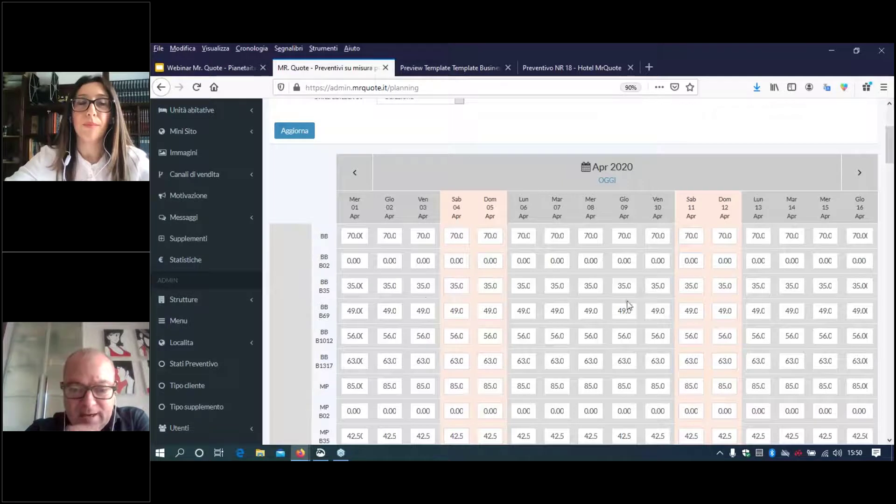
{"action": "scroll", "coordinate": [679, 308], "scroll_direction": "up", "scroll_amount": 3}
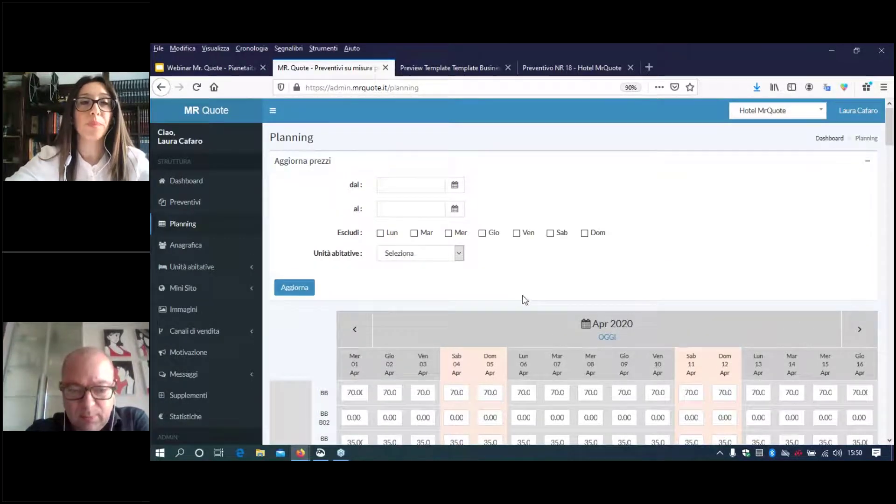
{"action": "scroll", "coordinate": [578, 316], "scroll_direction": "down", "scroll_amount": 2}
{"action": "scroll", "coordinate": [578, 315], "scroll_direction": "up", "scroll_amount": 2}
Reopen the quotes list and filter it by the Inviato status.
{"action": "left_click", "coordinate": [164, 203]}
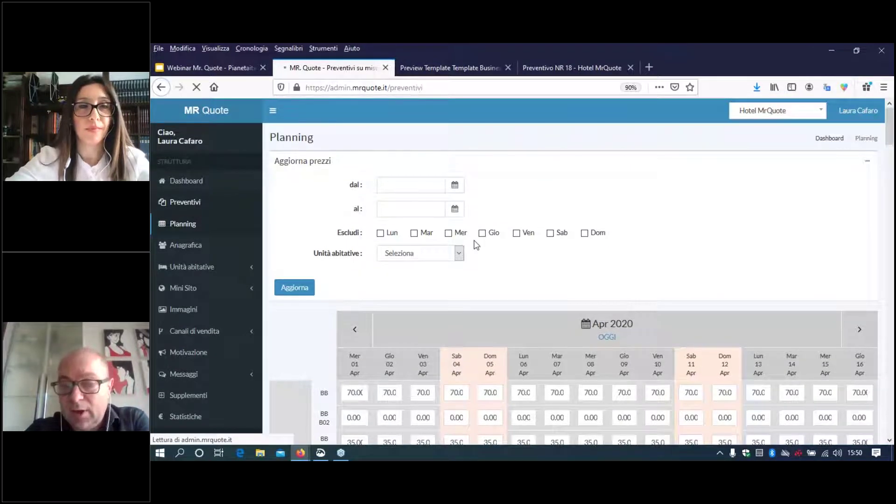
{"action": "scroll", "coordinate": [476, 245], "scroll_direction": "down", "scroll_amount": 5}
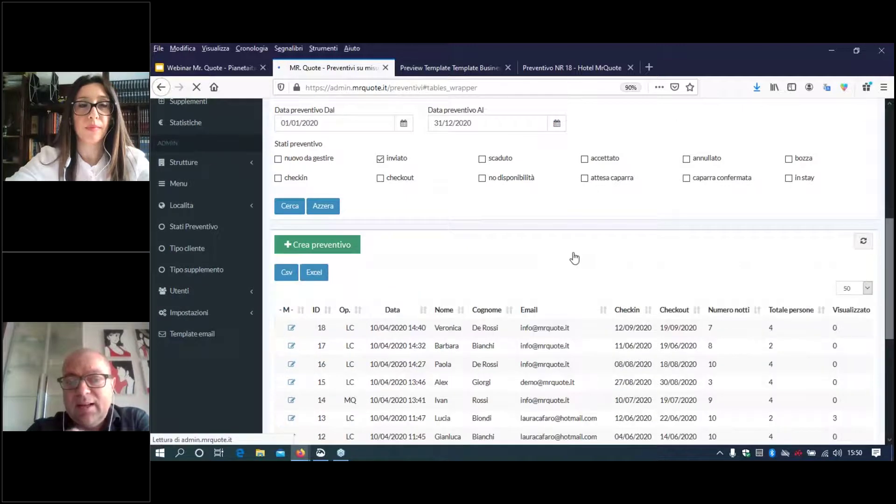
{"action": "scroll", "coordinate": [574, 259], "scroll_direction": "down", "scroll_amount": 6}
{"action": "scroll", "coordinate": [575, 258], "scroll_direction": "up", "scroll_amount": 12}
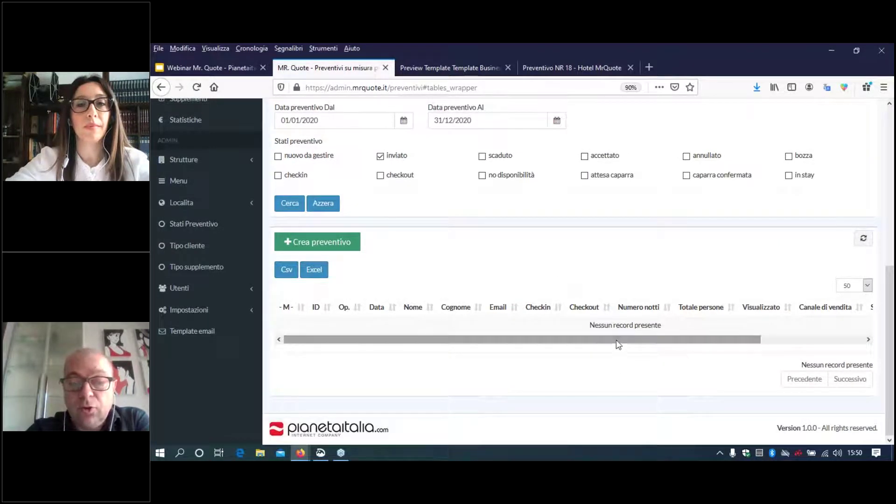
{"action": "scroll", "coordinate": [490, 323], "scroll_direction": "up", "scroll_amount": 5}
Filter the quotes list by the Nuovo status and open quote request NR 17 for editing.
{"action": "left_click", "coordinate": [339, 193]}
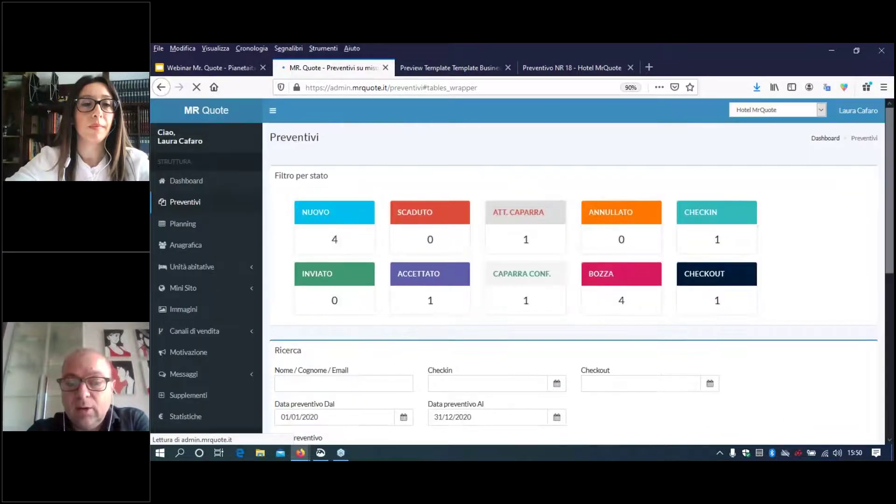
{"action": "scroll", "coordinate": [517, 324], "scroll_direction": "down", "scroll_amount": 6}
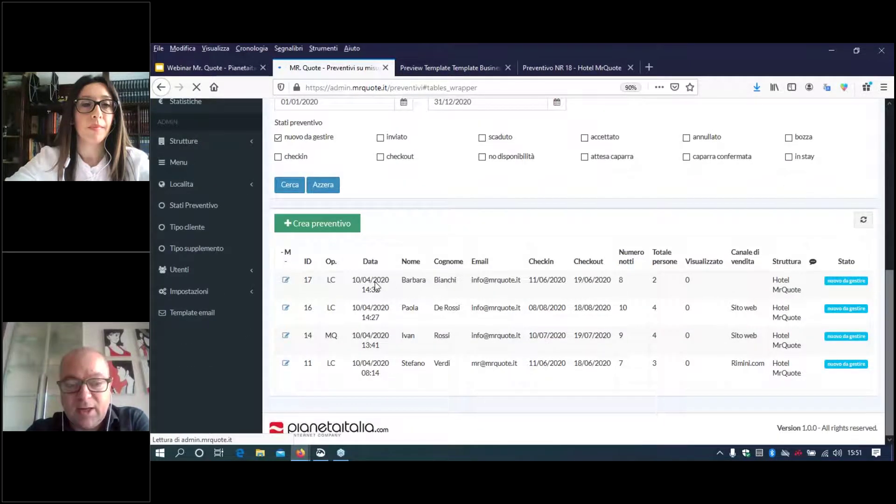
{"action": "scroll", "coordinate": [375, 285], "scroll_direction": "down", "scroll_amount": 2}
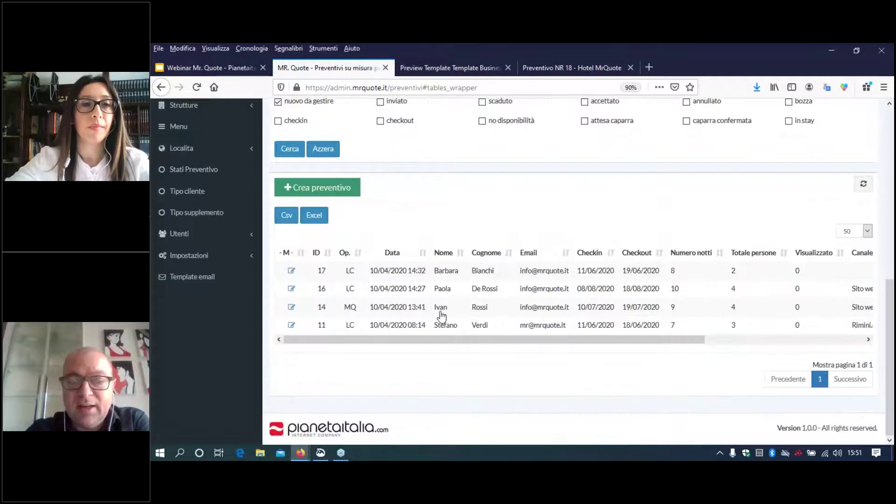
{"action": "left_click", "coordinate": [407, 277]}
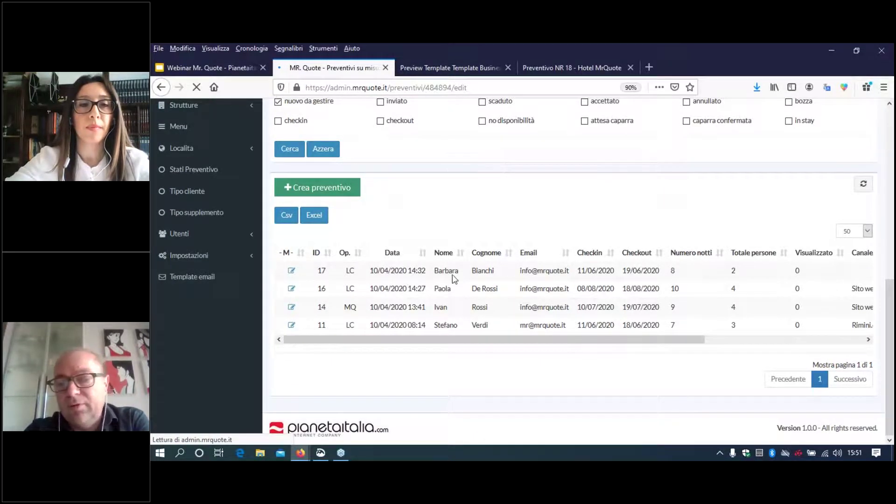
Mark the request as Rifiuto per Min Stay and set its Periodo minimo to 10 giorni.
{"action": "scroll", "coordinate": [542, 284], "scroll_direction": "down", "scroll_amount": 4}
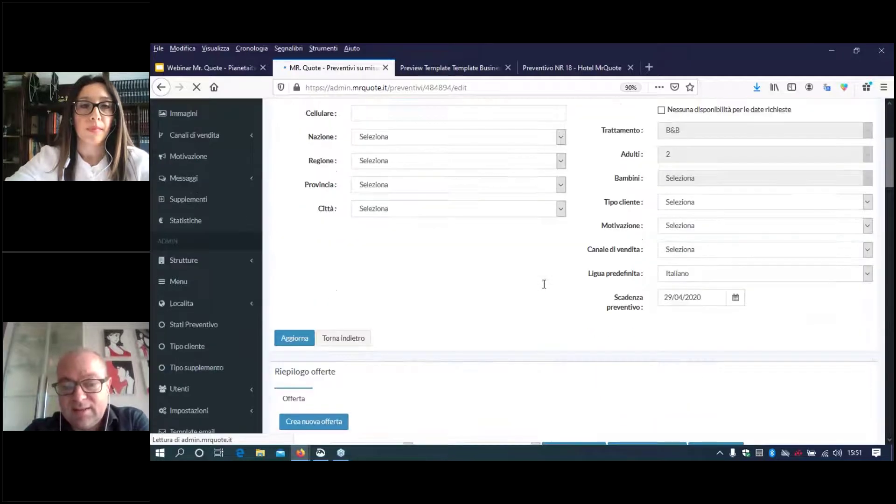
{"action": "scroll", "coordinate": [545, 284], "scroll_direction": "down", "scroll_amount": 5}
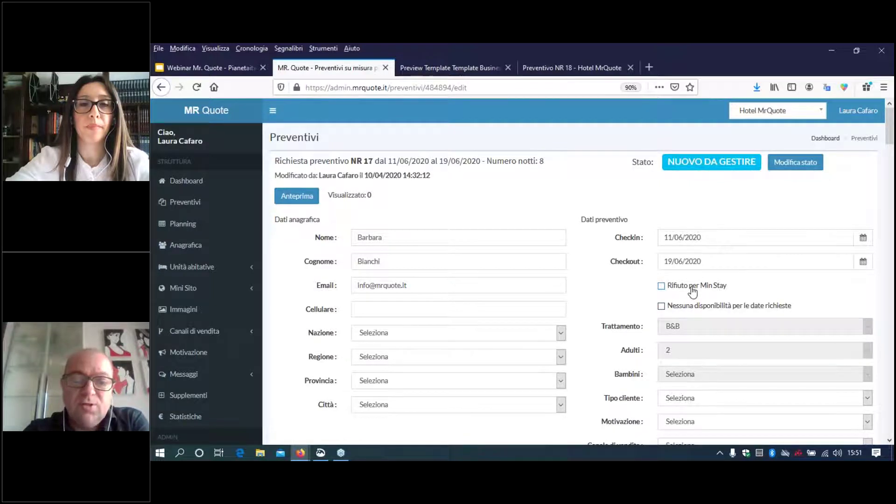
{"action": "left_click", "coordinate": [693, 291]}
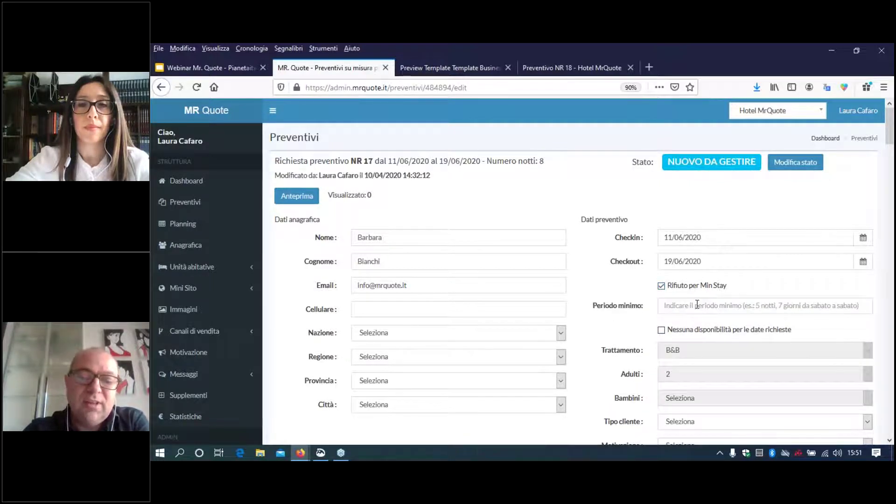
{"action": "left_click", "coordinate": [697, 304]}
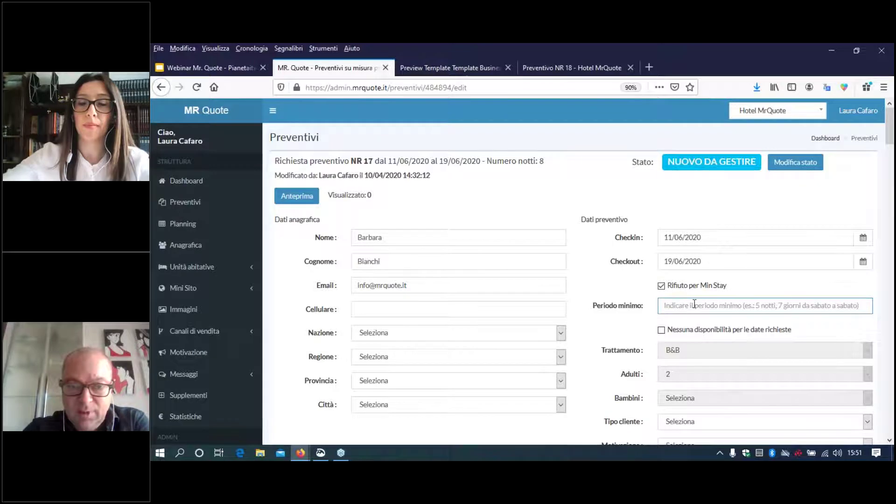
{"action": "type", "text": "3"}
{"action": "key", "text": "BackSpace"}
{"action": "type", "text": "10 gionr"}
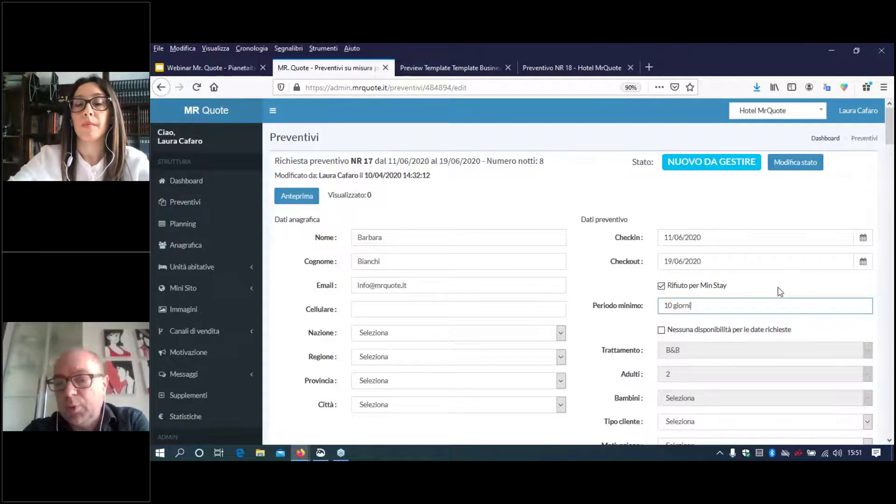
Replace the Rifiuto per Min Stay option with Nessuna disponibilità per le date richieste and set Checkin to 15/07/2020 and Checkout to 26/07/2020.
{"action": "scroll", "coordinate": [779, 292], "scroll_direction": "down", "scroll_amount": 1}
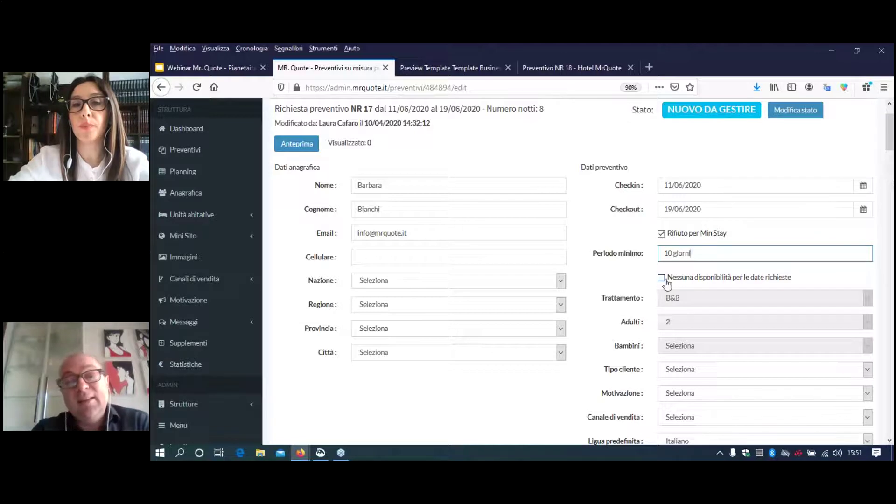
{"action": "left_click", "coordinate": [662, 234]}
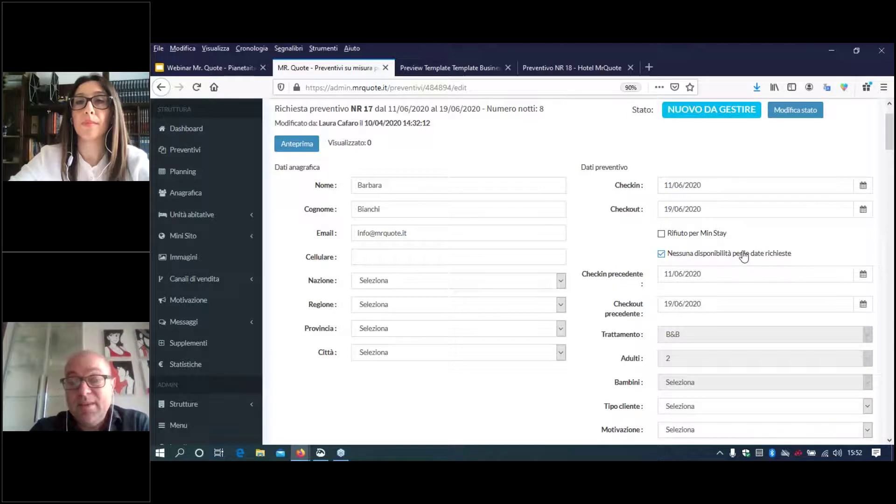
{"action": "left_click", "coordinate": [864, 187]}
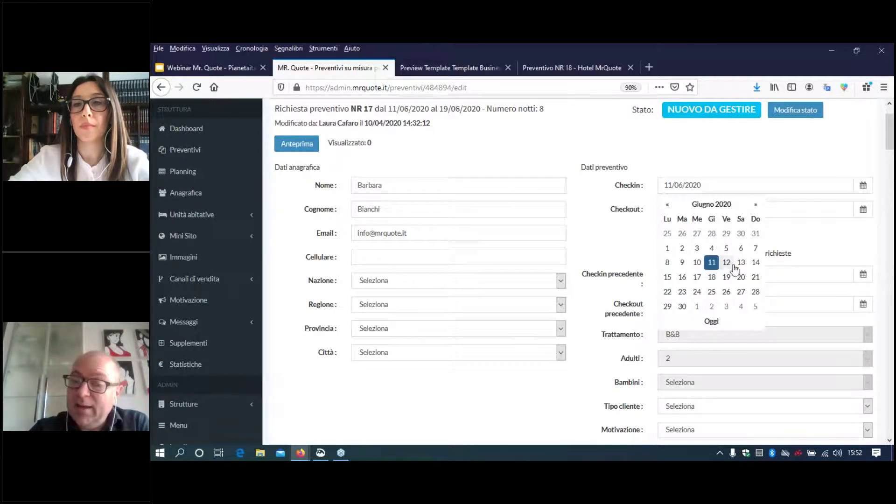
{"action": "left_click", "coordinate": [756, 206]}
{"action": "left_click", "coordinate": [756, 205]}
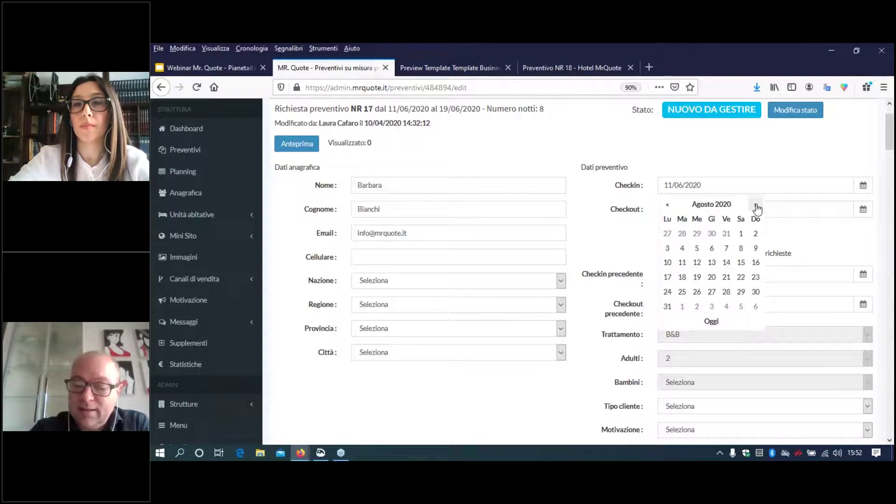
{"action": "left_click", "coordinate": [667, 205]}
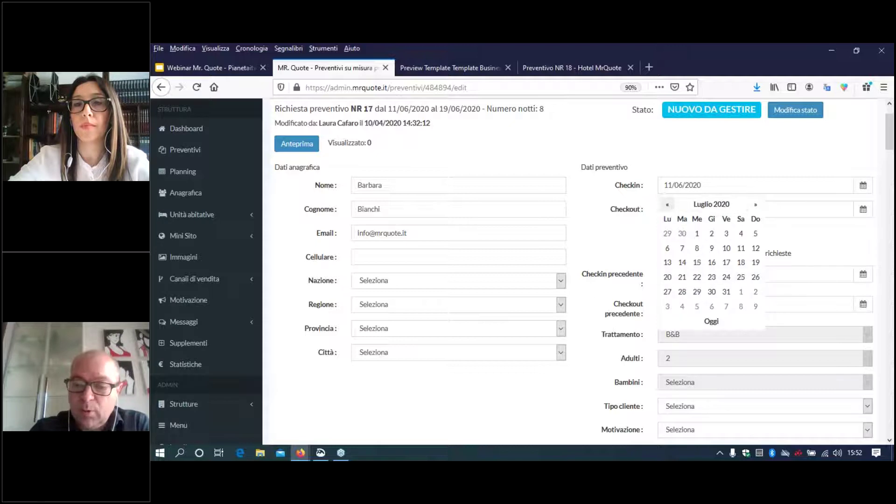
{"action": "left_click", "coordinate": [698, 262]}
{"action": "left_click", "coordinate": [863, 211]}
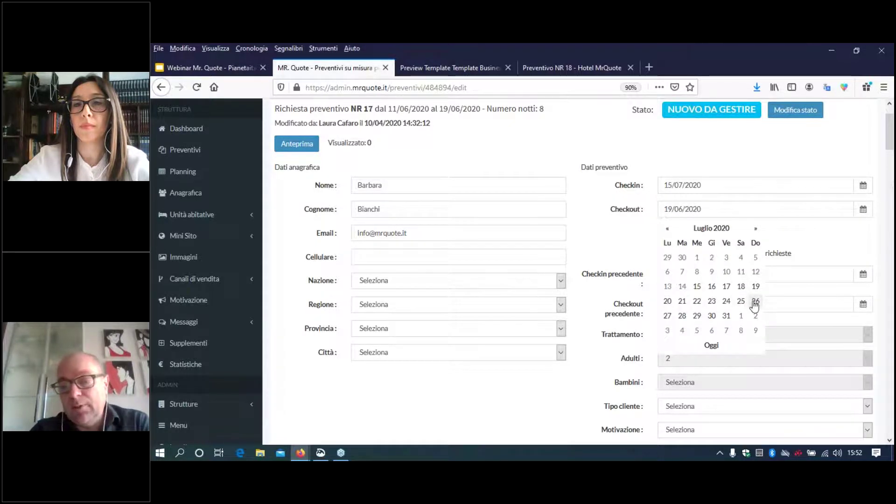
{"action": "left_click", "coordinate": [753, 303]}
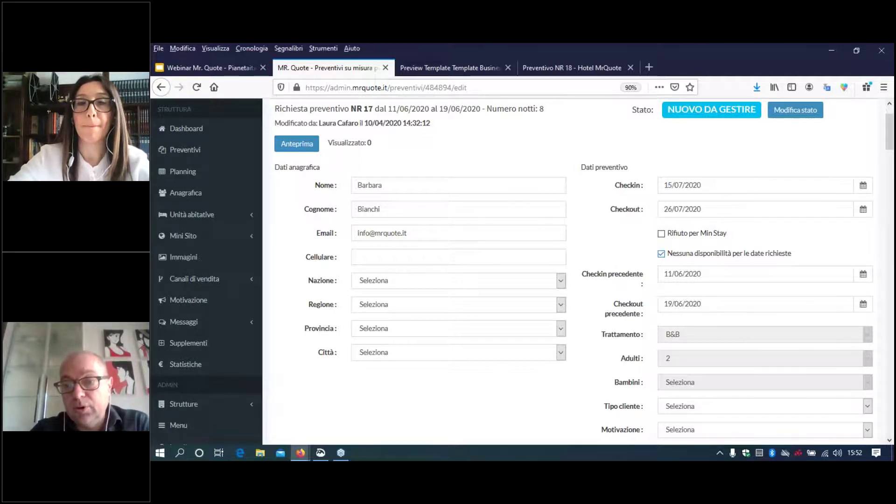
Clear the Nessuna disponibilità option and set the offer's Adulti price to 55 for 12/06/2020 and 56 for 13/06/2020.
{"action": "left_click", "coordinate": [740, 256]}
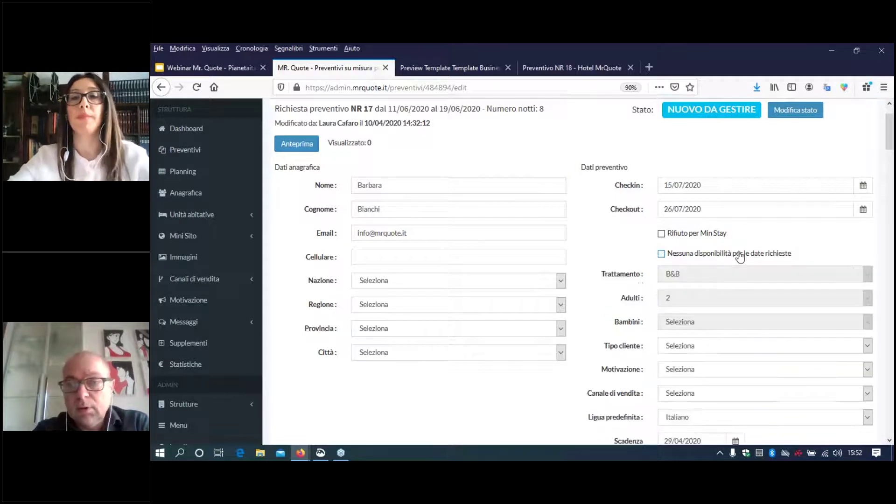
{"action": "scroll", "coordinate": [530, 206], "scroll_direction": "down", "scroll_amount": 5}
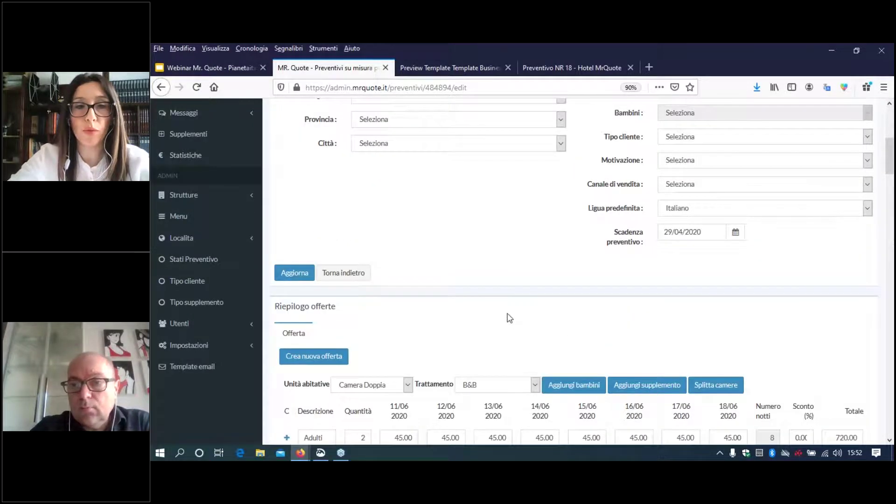
{"action": "scroll", "coordinate": [509, 317], "scroll_direction": "down", "scroll_amount": 3}
{"action": "left_click", "coordinate": [456, 281]}
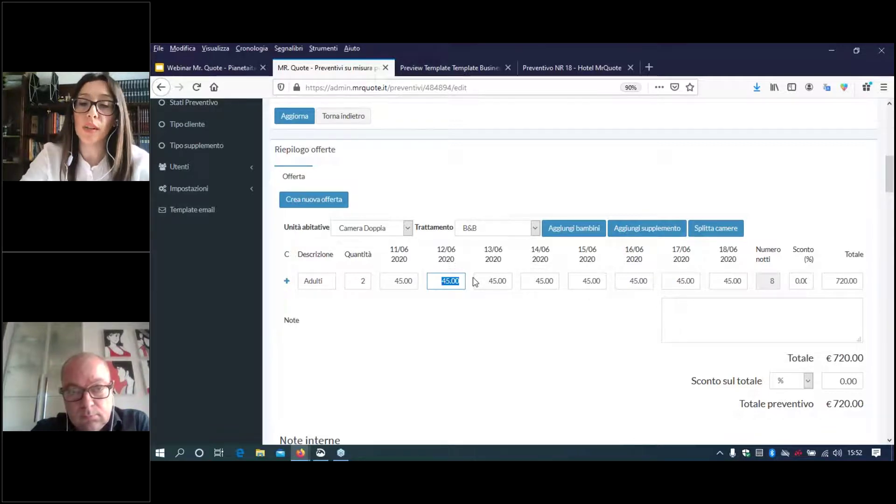
{"action": "type", "text": "55"}
{"action": "key", "text": "Tab"}
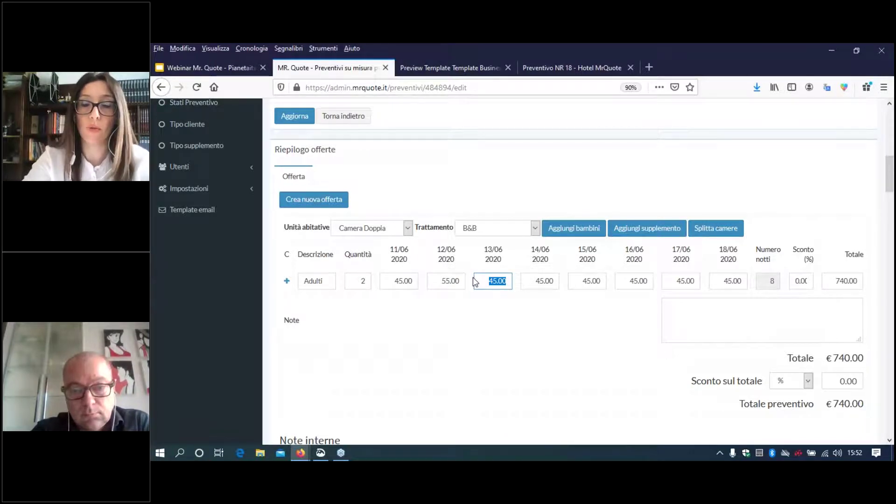
{"action": "type", "text": "56"}
{"action": "key", "text": "Tab"}
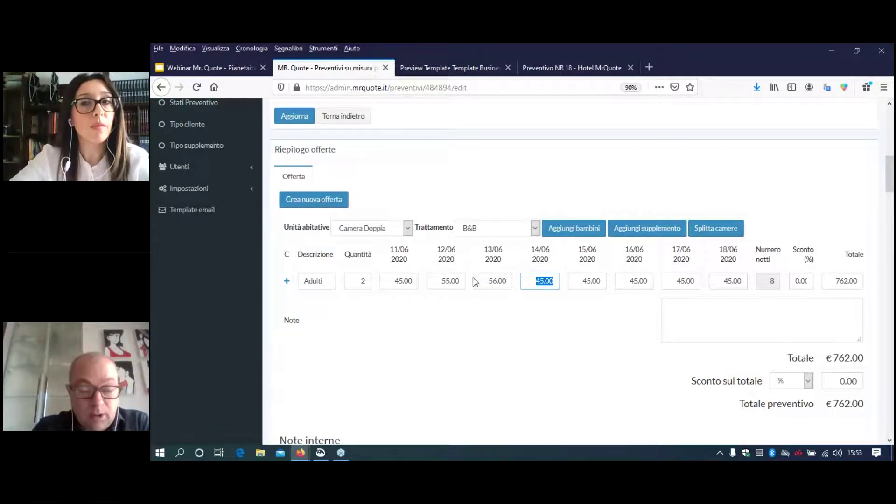
{"action": "left_click", "coordinate": [527, 322]}
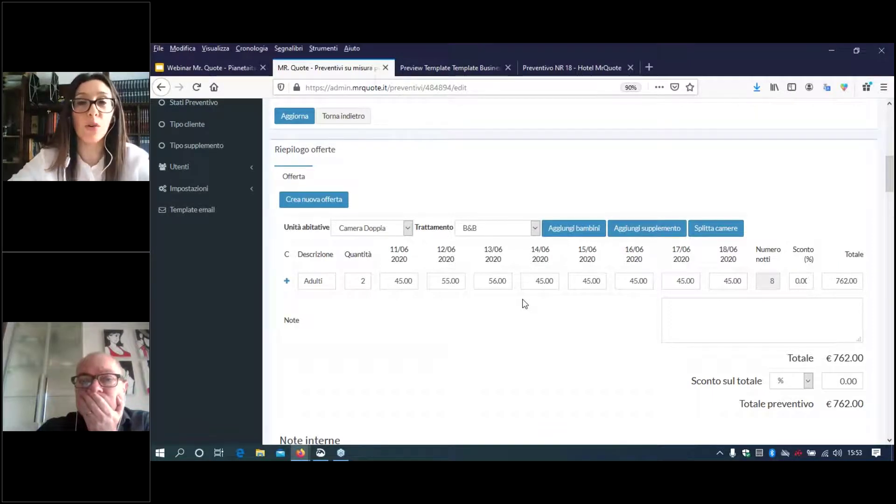
Duplicate the Adulti row in the Camera Doppia offer and look over the additional information blocks below it.
{"action": "left_click", "coordinate": [286, 281]}
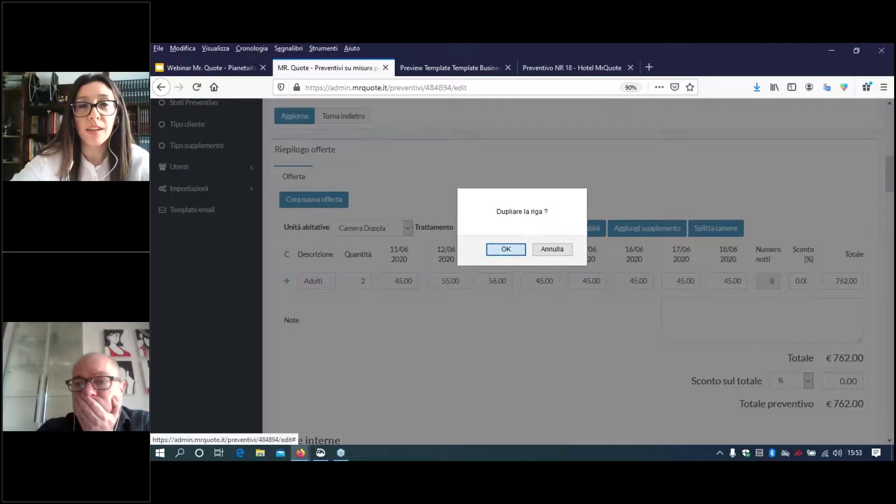
{"action": "key", "text": "Return"}
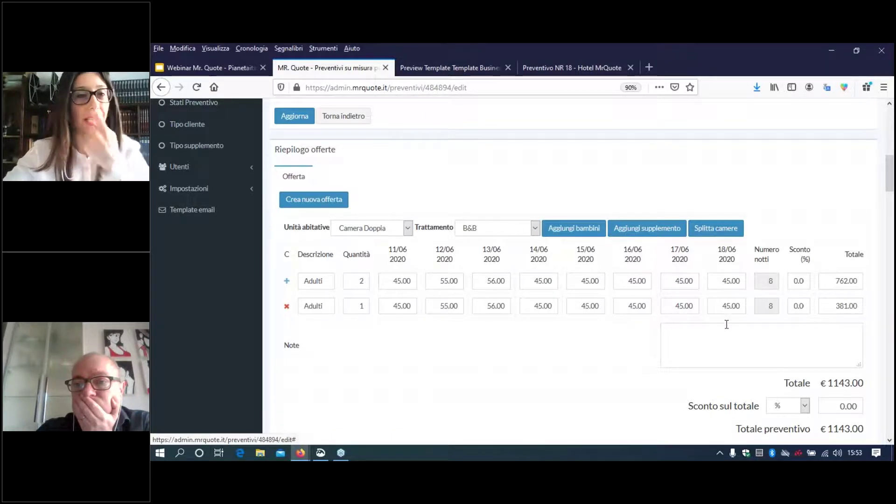
{"action": "scroll", "coordinate": [733, 320], "scroll_direction": "down", "scroll_amount": 10}
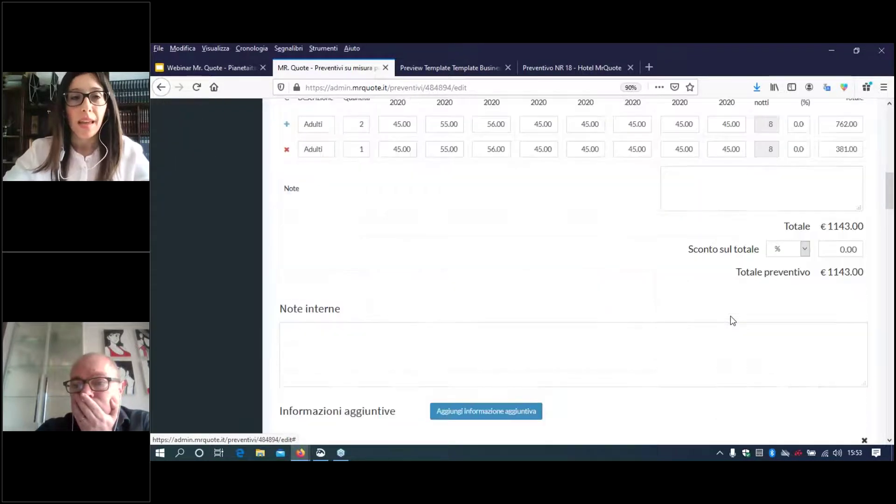
{"action": "scroll", "coordinate": [732, 320], "scroll_direction": "down", "scroll_amount": 4}
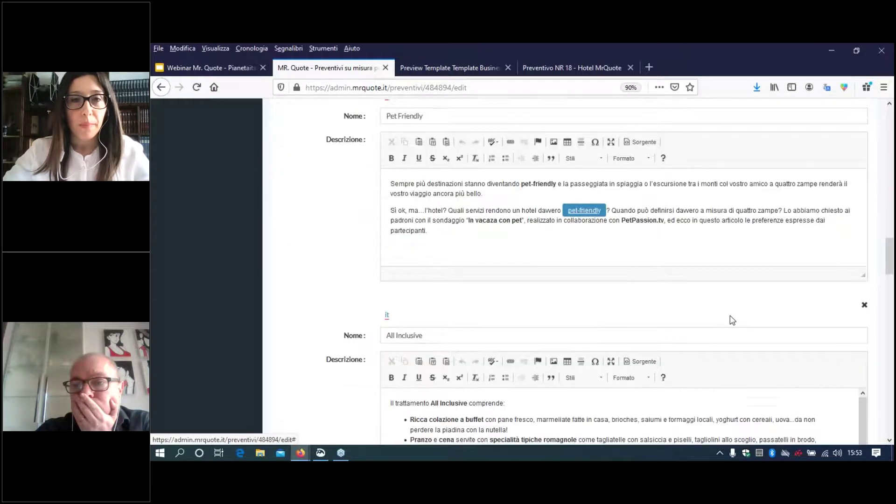
{"action": "scroll", "coordinate": [732, 321], "scroll_direction": "up", "scroll_amount": 15}
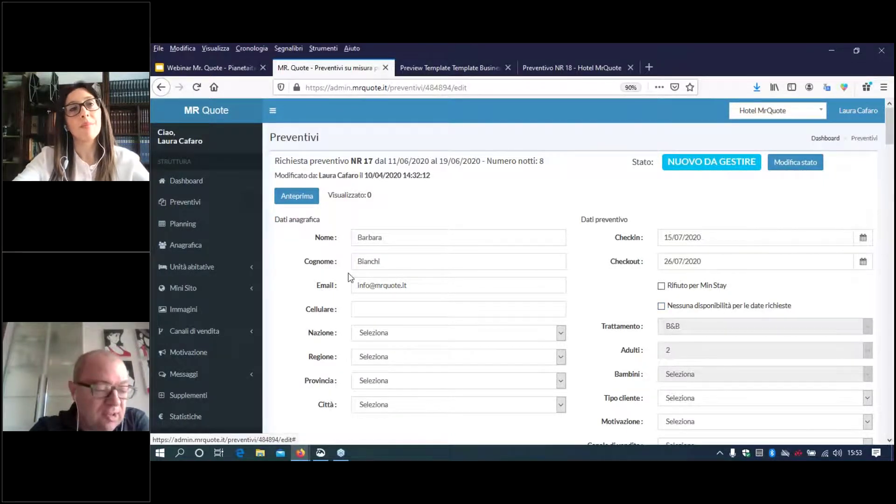
Return to the quotes list and open quote request NR 18 for editing.
{"action": "left_click", "coordinate": [186, 202]}
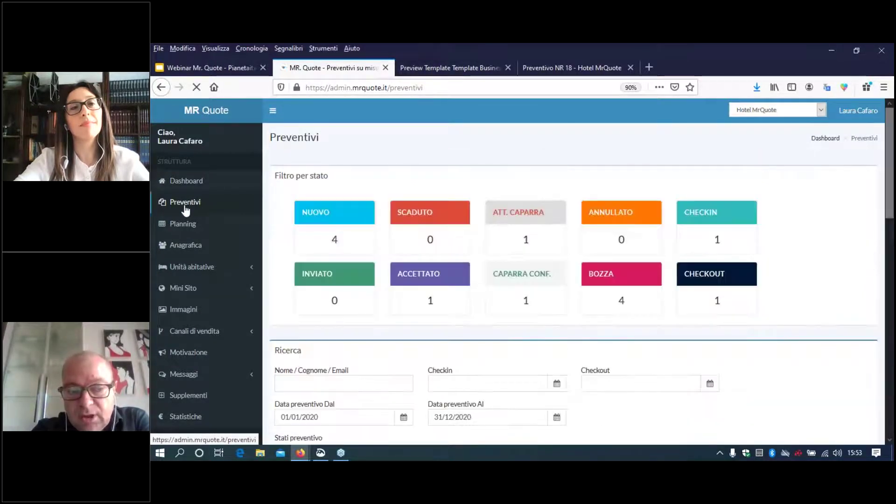
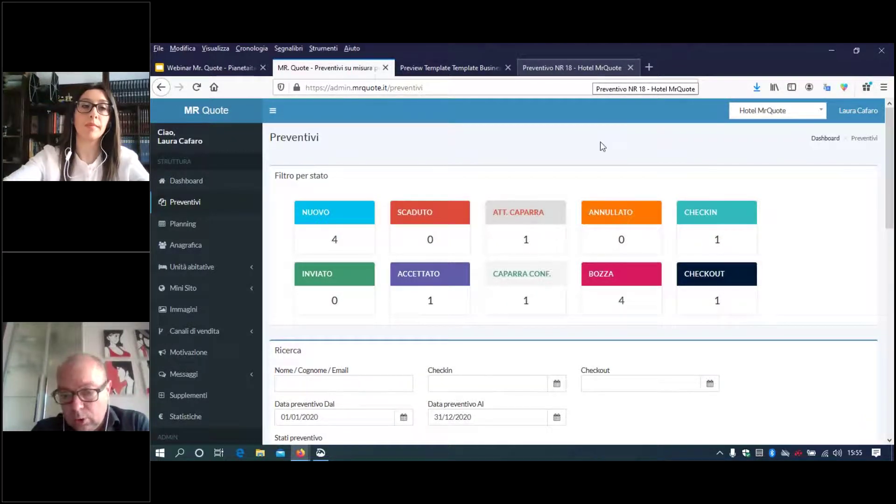
{"action": "scroll", "coordinate": [571, 266], "scroll_direction": "down", "scroll_amount": 4}
{"action": "scroll", "coordinate": [572, 265], "scroll_direction": "down", "scroll_amount": 3}
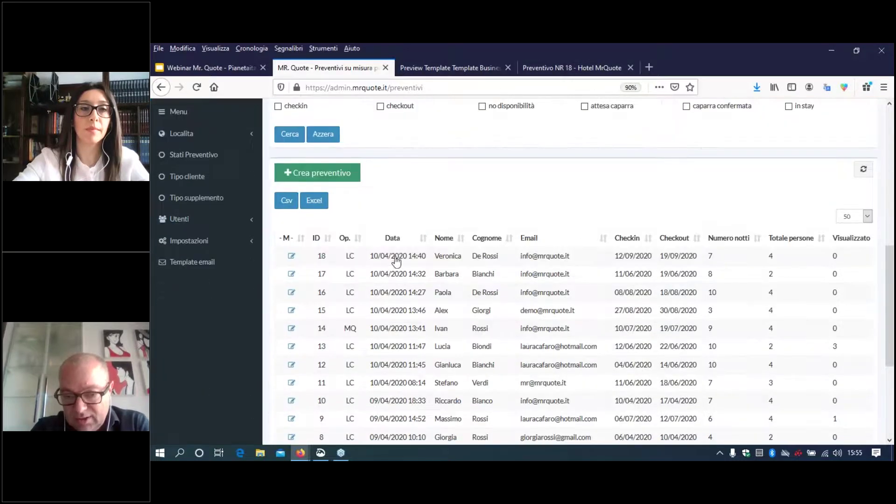
{"action": "left_click", "coordinate": [399, 262]}
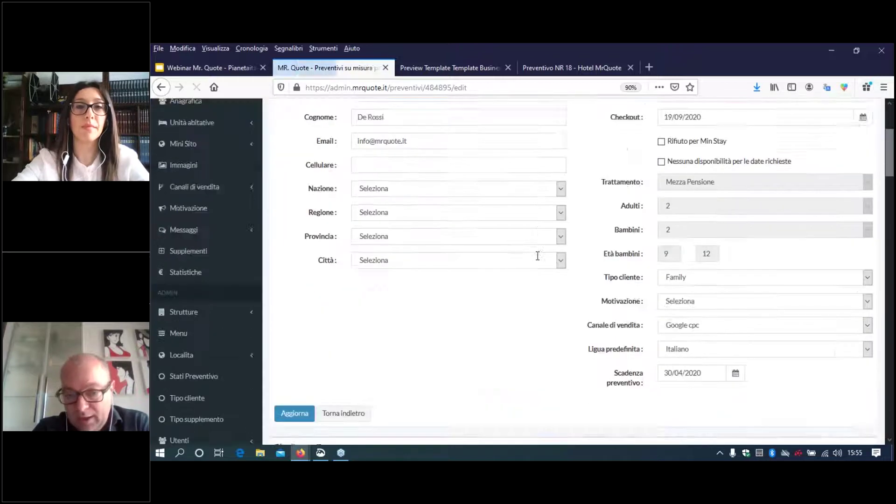
Examine quote NR 18's Mezza Pensione and Pensione Completa offers, additional information texts and offer template settings.
{"action": "scroll", "coordinate": [531, 263], "scroll_direction": "down", "scroll_amount": 6}
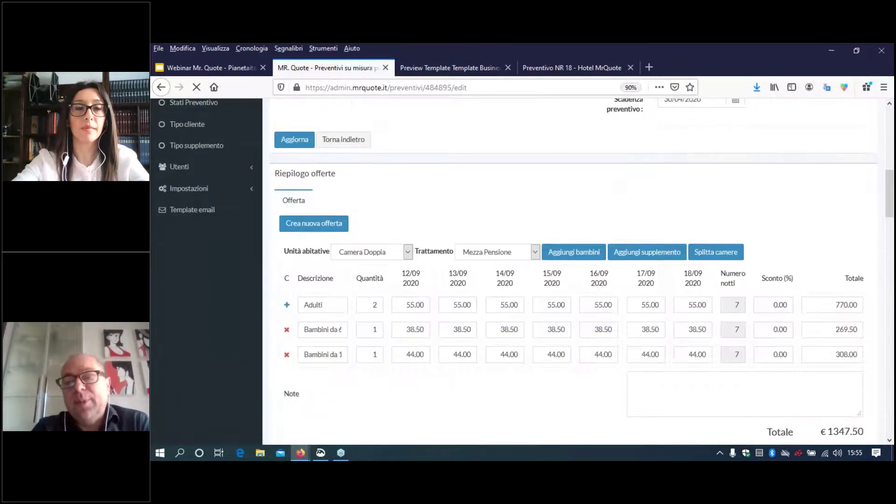
{"action": "scroll", "coordinate": [532, 263], "scroll_direction": "down", "scroll_amount": 2}
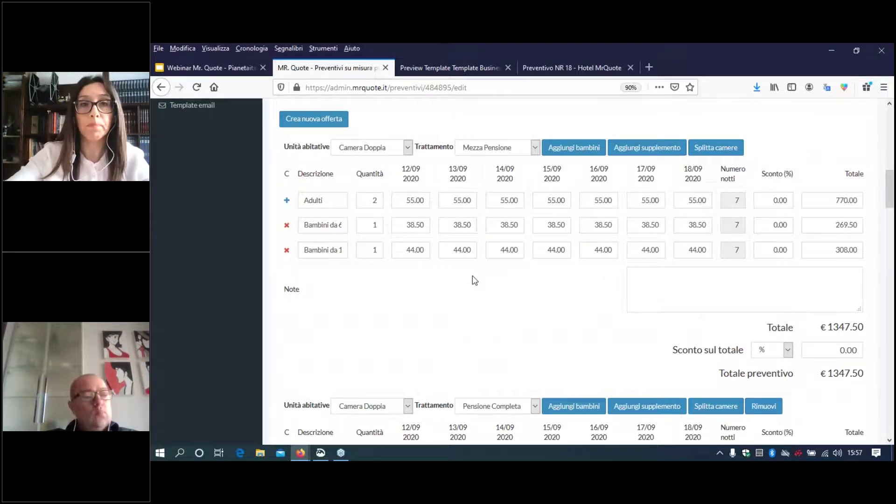
{"action": "scroll", "coordinate": [479, 275], "scroll_direction": "down", "scroll_amount": 5}
{"action": "scroll", "coordinate": [479, 275], "scroll_direction": "down", "scroll_amount": 6}
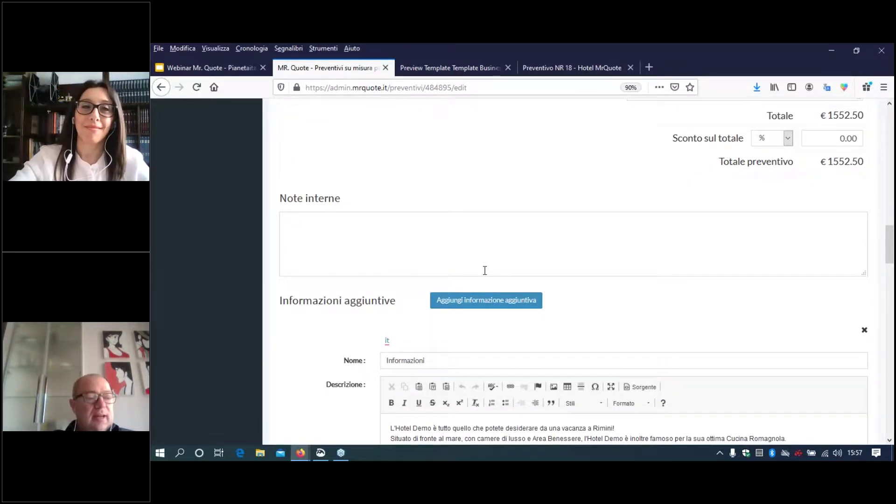
{"action": "scroll", "coordinate": [485, 270], "scroll_direction": "up", "scroll_amount": 11}
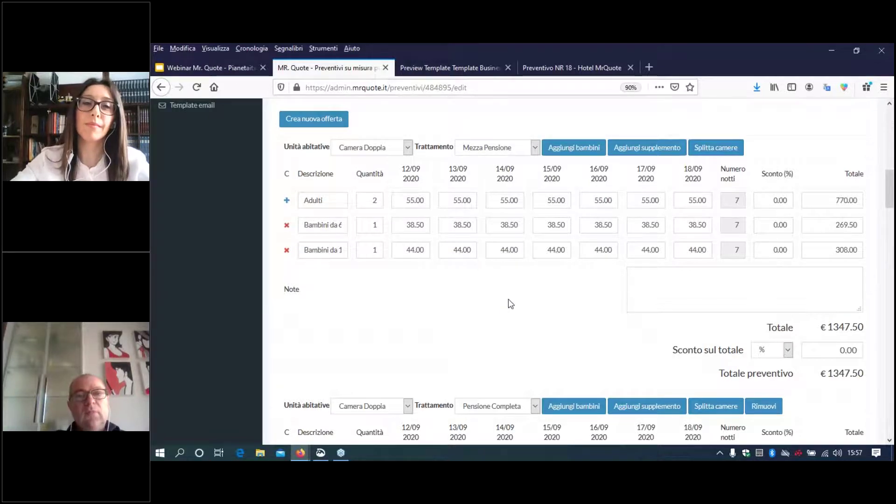
{"action": "scroll", "coordinate": [552, 312], "scroll_direction": "down", "scroll_amount": 3}
{"action": "scroll", "coordinate": [552, 312], "scroll_direction": "down", "scroll_amount": 10}
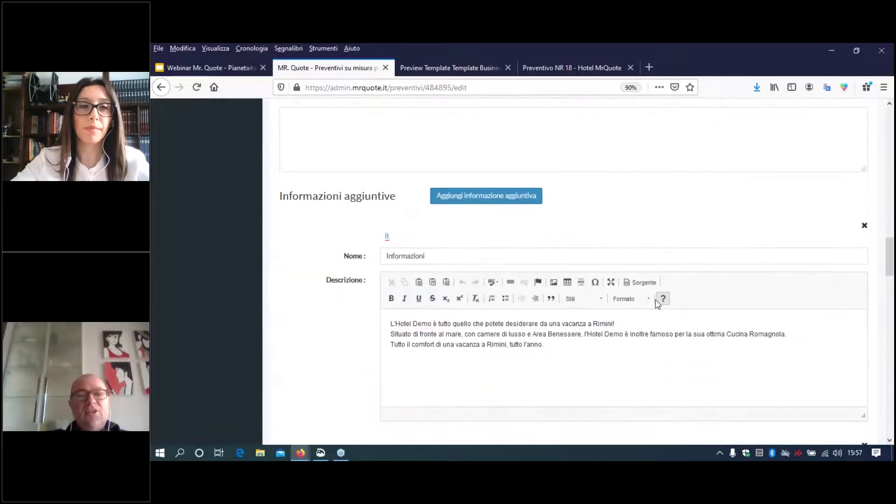
{"action": "scroll", "coordinate": [697, 299], "scroll_direction": "down", "scroll_amount": 10}
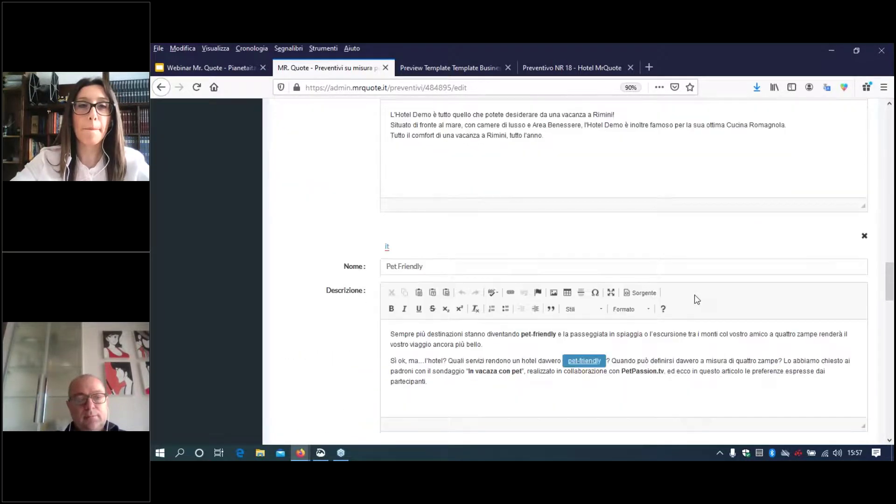
{"action": "scroll", "coordinate": [697, 300], "scroll_direction": "down", "scroll_amount": 8}
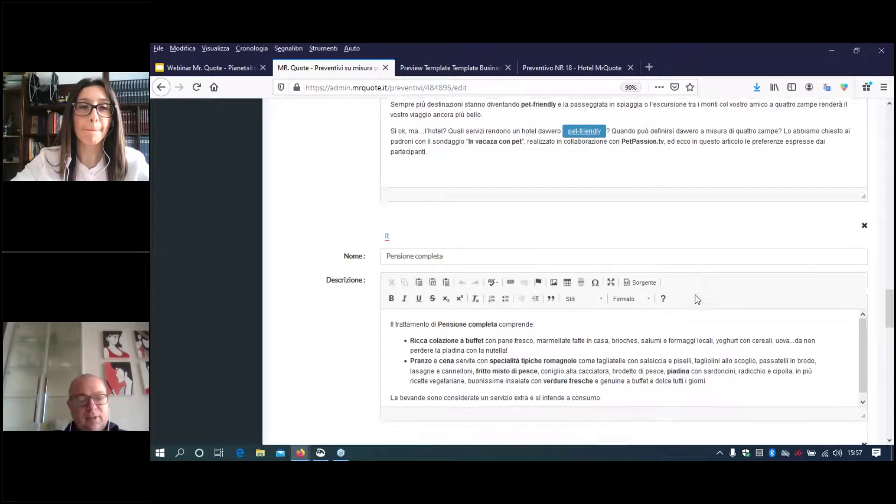
{"action": "scroll", "coordinate": [697, 299], "scroll_direction": "down", "scroll_amount": 2}
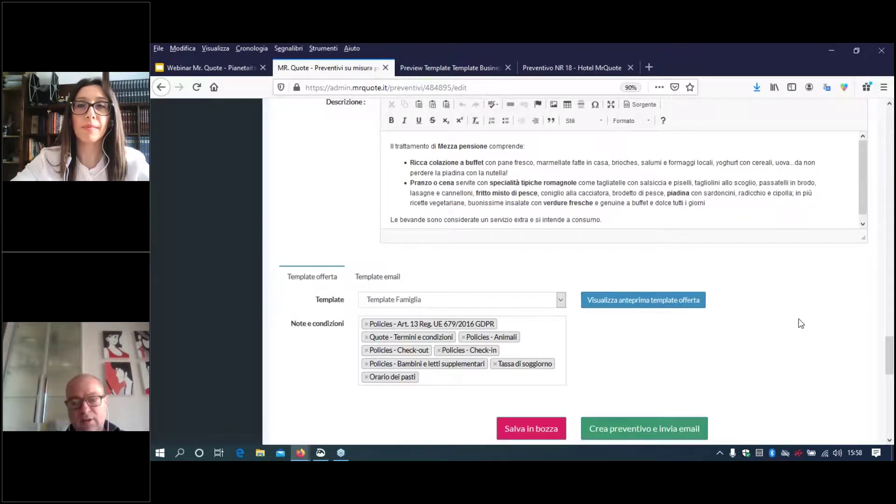
Select the no disponibilità status in quote NR 18's status change and read through the automatic email it would send.
{"action": "scroll", "coordinate": [801, 324], "scroll_direction": "up", "scroll_amount": 20}
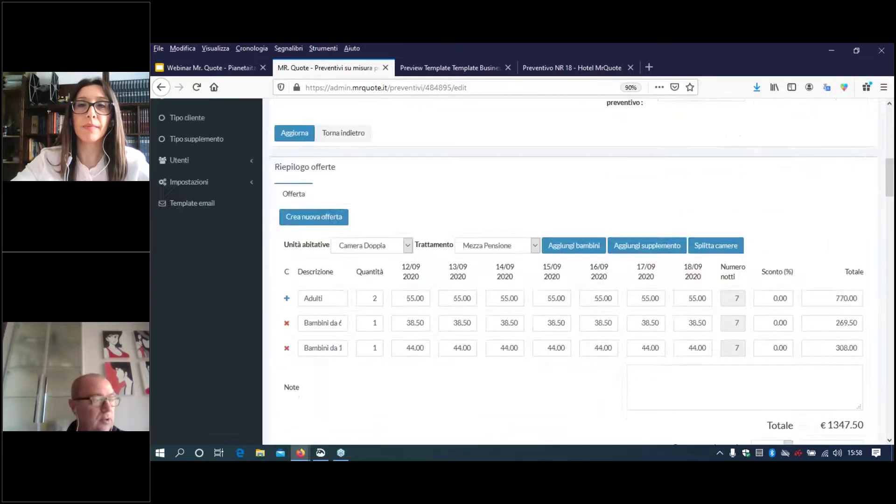
{"action": "scroll", "coordinate": [801, 323], "scroll_direction": "up", "scroll_amount": 10}
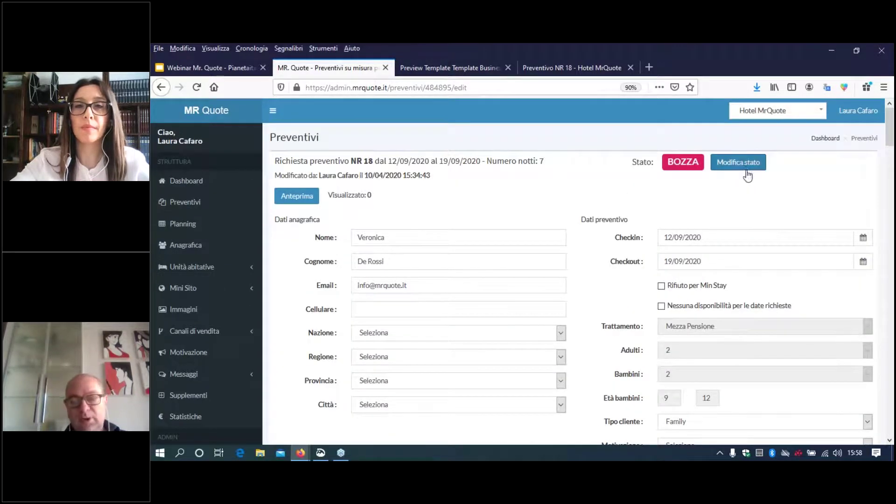
{"action": "left_click", "coordinate": [741, 164]}
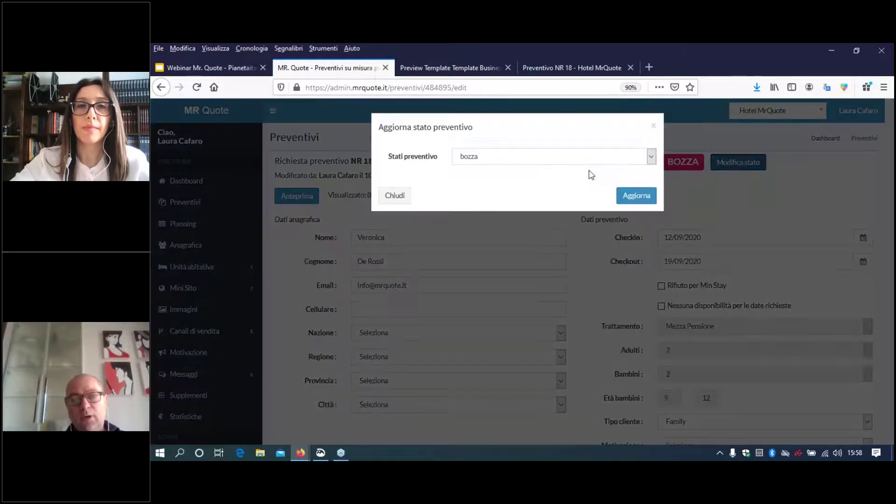
{"action": "left_click", "coordinate": [634, 162]}
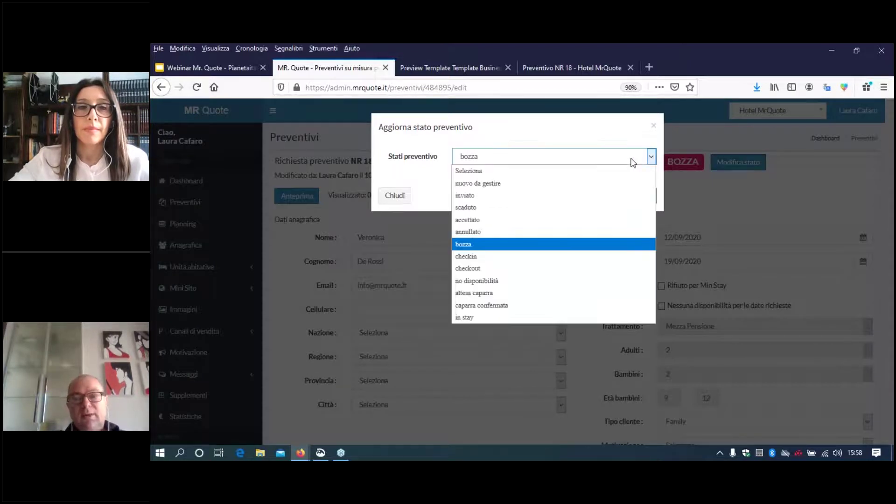
{"action": "left_click", "coordinate": [607, 282]}
{"action": "scroll", "coordinate": [617, 347], "scroll_direction": "down", "scroll_amount": 4}
{"action": "scroll", "coordinate": [589, 361], "scroll_direction": "up", "scroll_amount": 2}
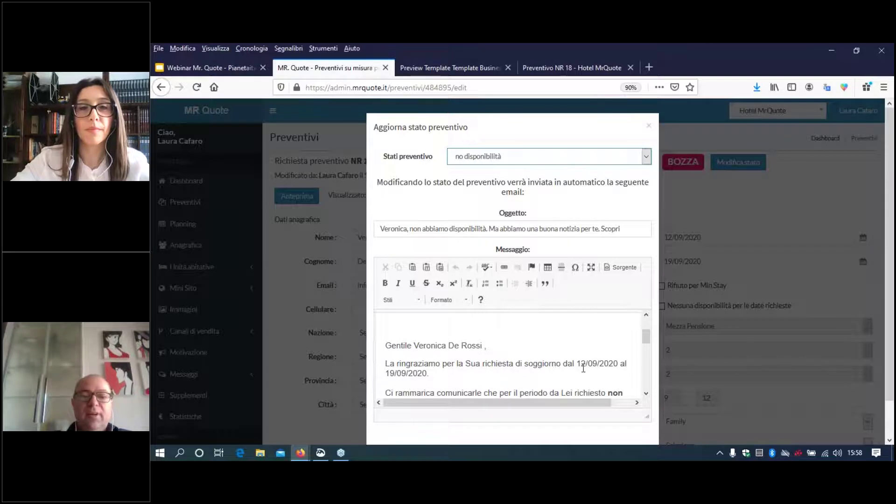
{"action": "scroll", "coordinate": [584, 369], "scroll_direction": "down", "scroll_amount": 3}
{"action": "scroll", "coordinate": [582, 369], "scroll_direction": "down", "scroll_amount": 3}
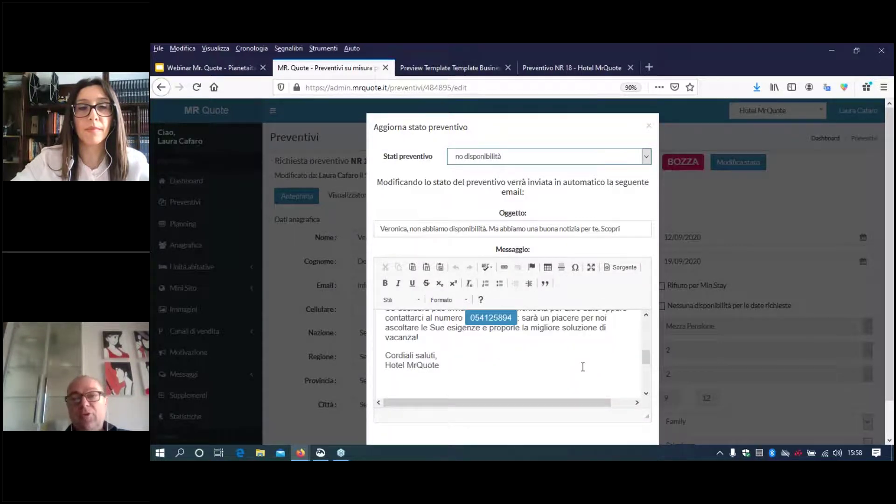
Shorten the no-availability email's subject to "Ma abbiamo una buona notizia per te. Scopri".
{"action": "left_click", "coordinate": [616, 230]}
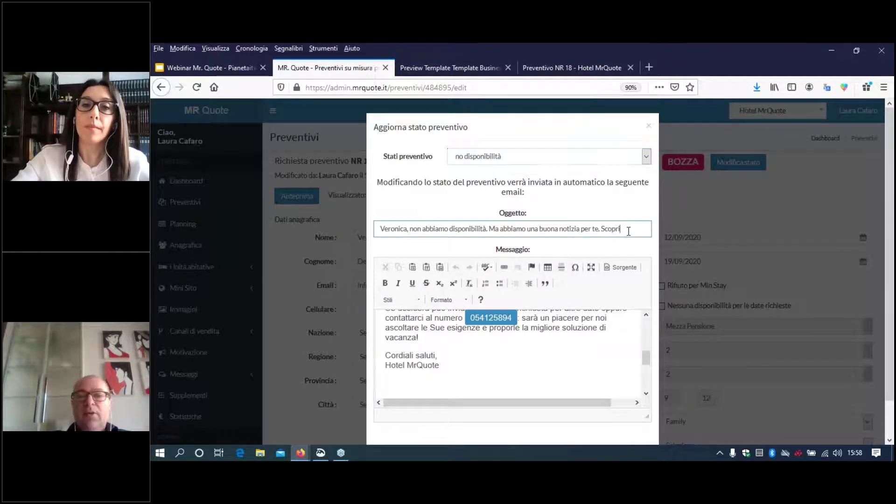
{"action": "left_click_drag", "start_coordinate": [616, 229], "coordinate": [388, 221]}
{"action": "key", "text": "Delete"}
{"action": "key", "text": "Delete"}
{"action": "key", "text": "Delete"}
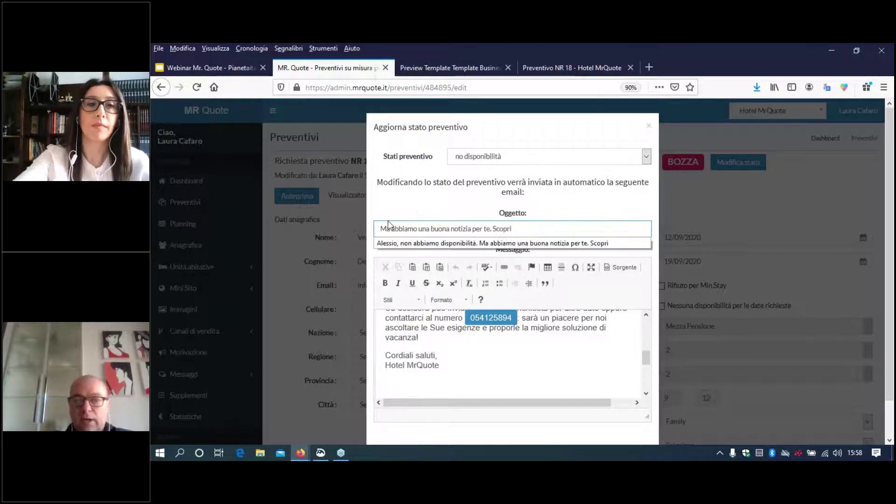
Look over the no-availability email's message and footer, and leave the status update without applying it.
{"action": "left_click", "coordinate": [559, 334]}
{"action": "scroll", "coordinate": [445, 345], "scroll_direction": "up", "scroll_amount": 2}
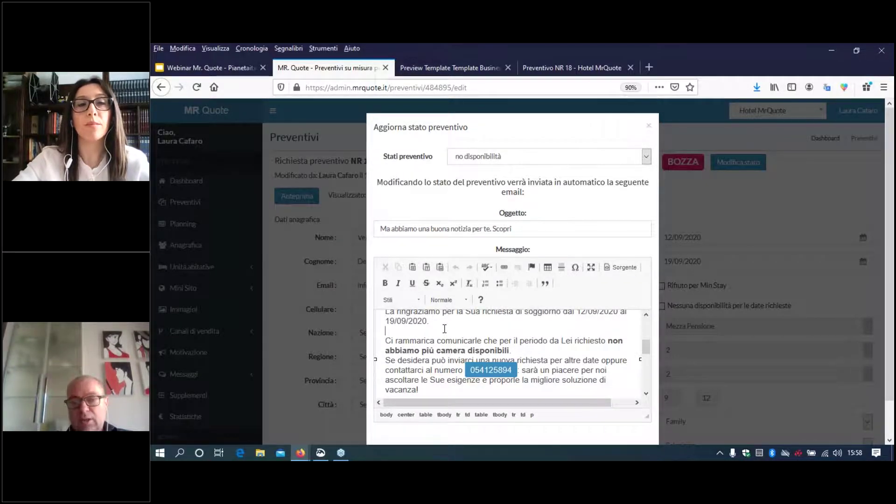
{"action": "scroll", "coordinate": [504, 333], "scroll_direction": "down", "scroll_amount": 3}
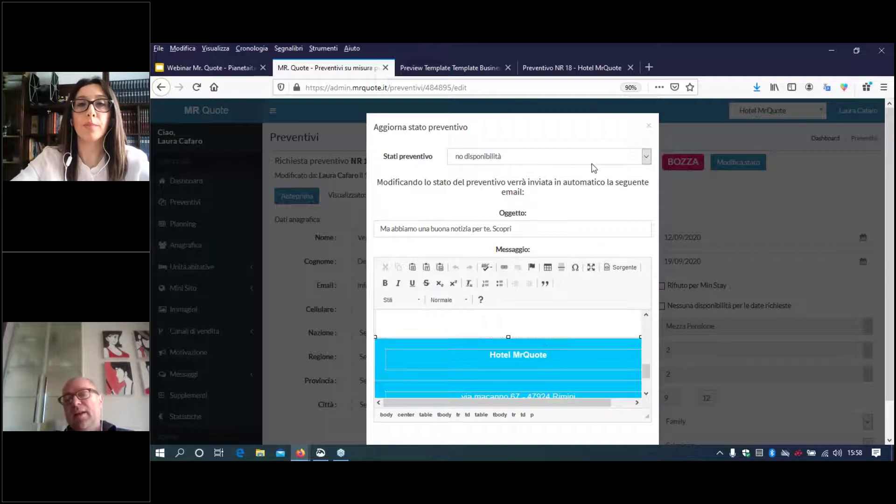
{"action": "left_click", "coordinate": [650, 129]}
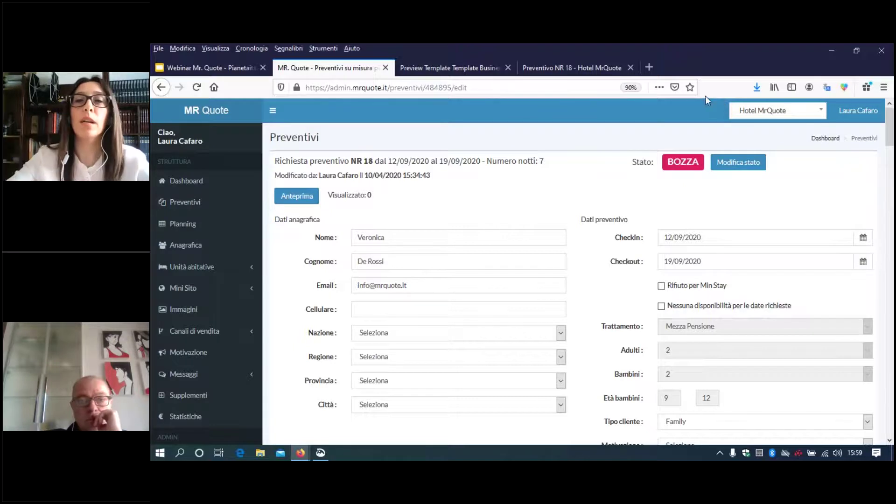
{"action": "left_click", "coordinate": [738, 163]}
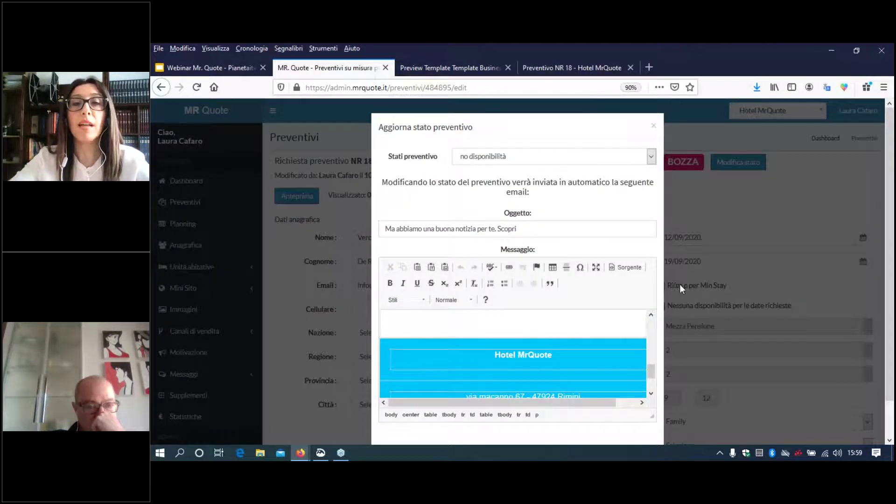
{"action": "left_click", "coordinate": [654, 125]}
Mark quote NR 18 as Rifiuto per Min Stay with a minimum period of 15 giorni.
{"action": "left_click", "coordinate": [662, 287]}
{"action": "left_click", "coordinate": [693, 305]}
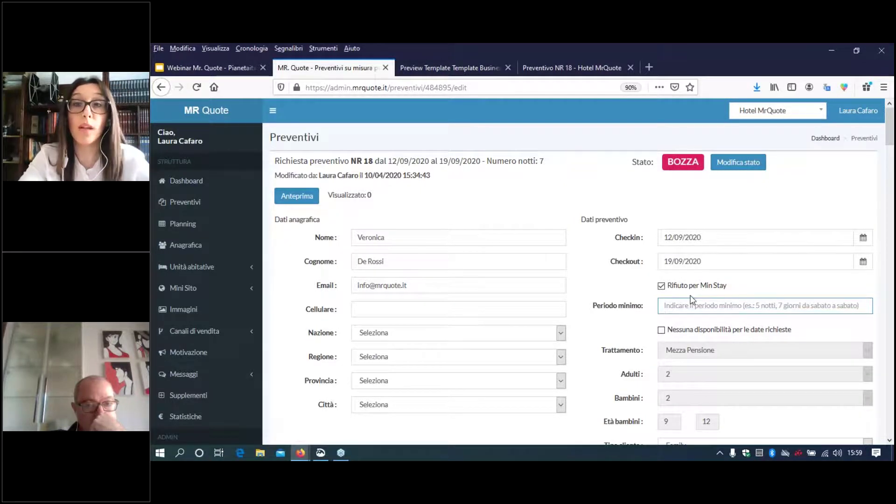
{"action": "type", "text": "15 g"}
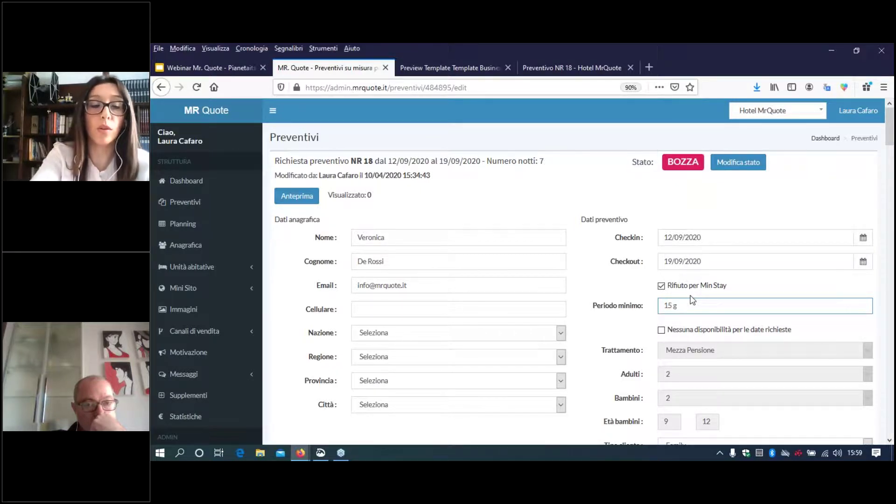
{"action": "type", "text": "iorni"}
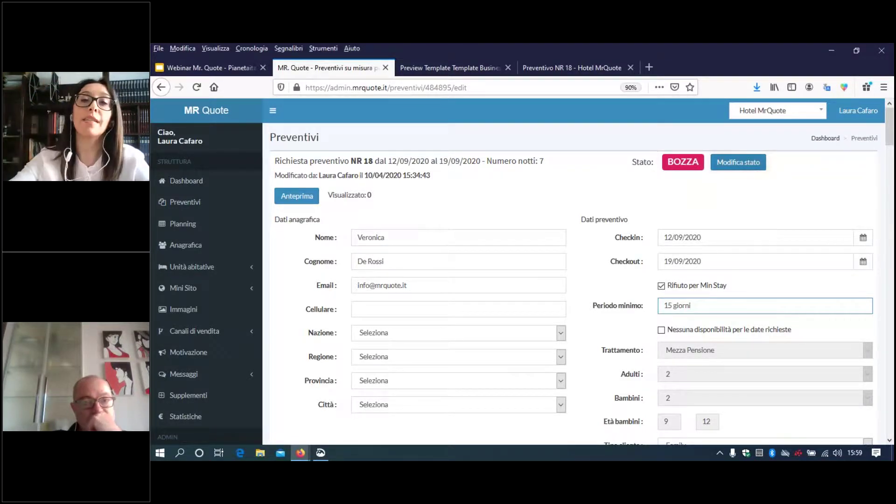
Examine the attesa caparra status email and its deposit amount placeholder, and close the status update without applying it.
{"action": "left_click", "coordinate": [738, 162]}
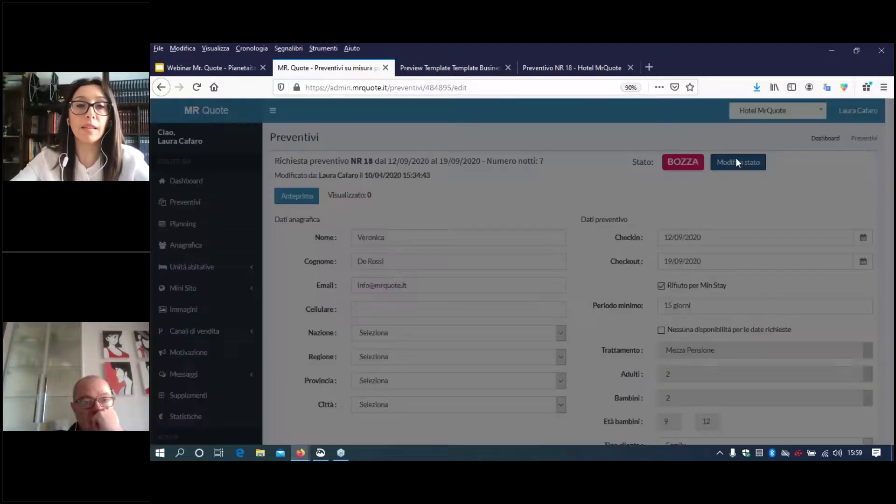
{"action": "left_click", "coordinate": [546, 161]}
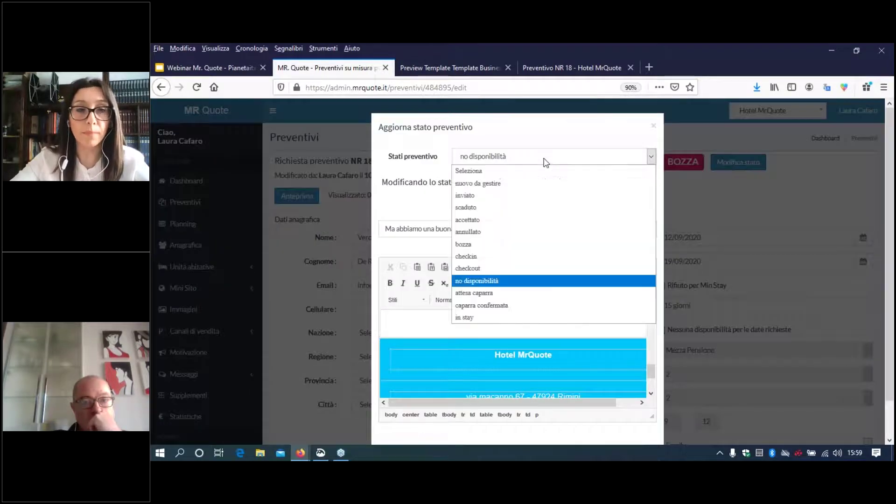
{"action": "left_click", "coordinate": [523, 293]}
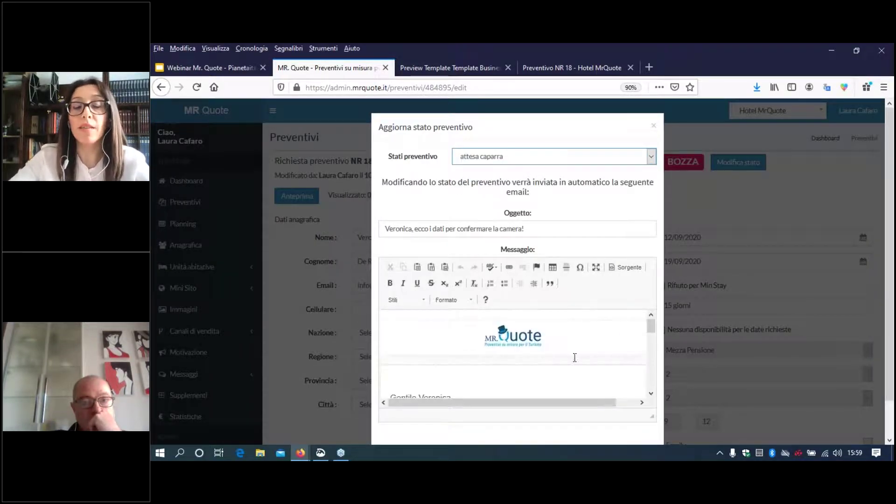
{"action": "scroll", "coordinate": [576, 353], "scroll_direction": "down", "scroll_amount": 2}
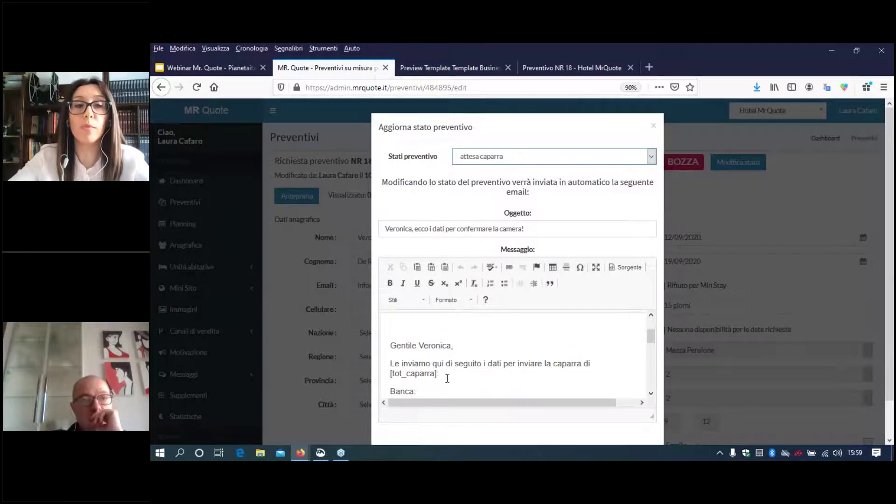
{"action": "left_click_drag", "start_coordinate": [390, 373], "coordinate": [441, 374]}
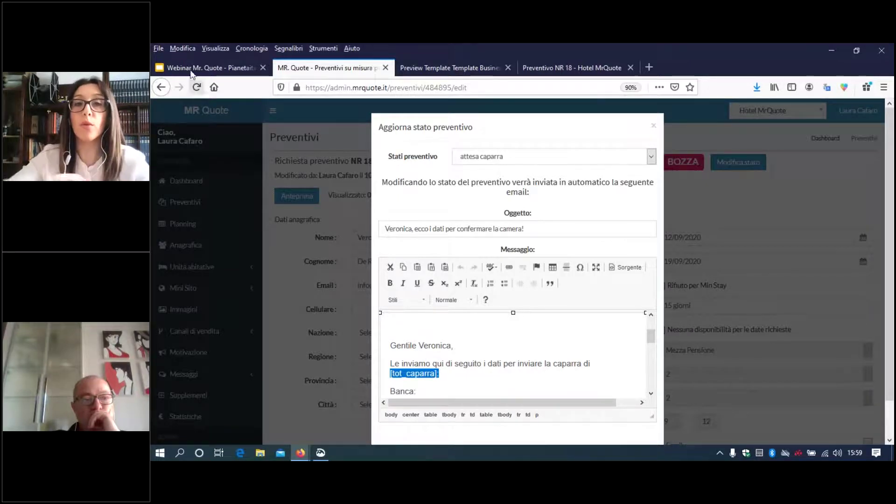
{"action": "left_click", "coordinate": [654, 126]}
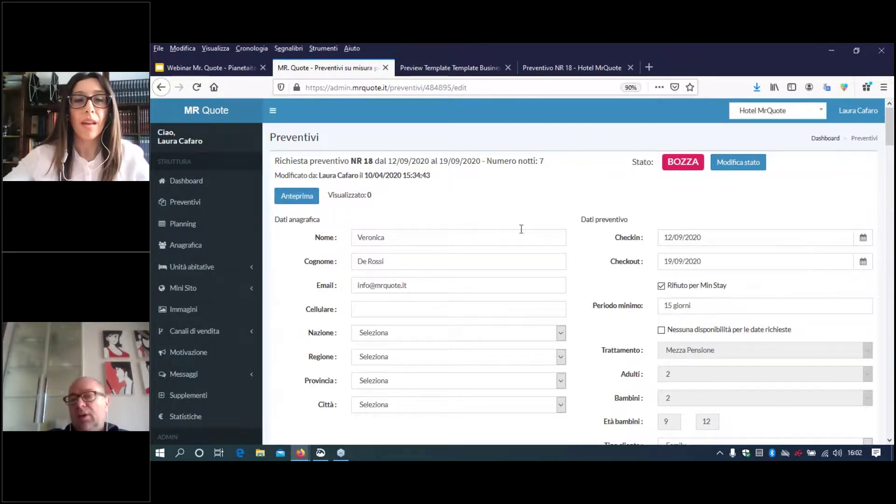
Replace the description of the Informazioni additional information block with "L'offerta è non rimborsabile.".
{"action": "scroll", "coordinate": [518, 219], "scroll_direction": "down", "scroll_amount": 15}
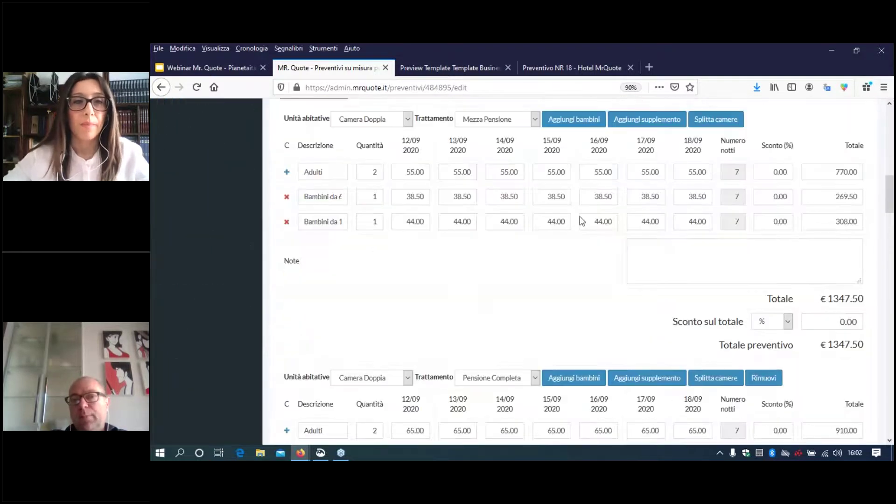
{"action": "scroll", "coordinate": [582, 221], "scroll_direction": "down", "scroll_amount": 12}
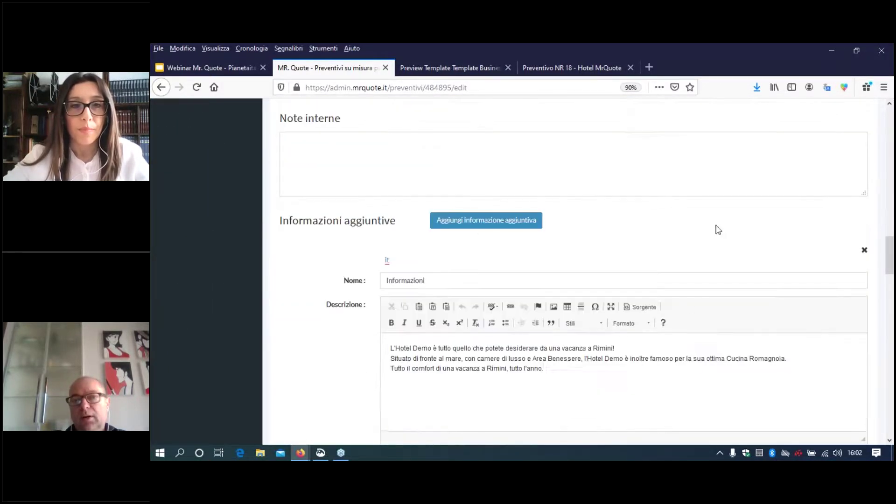
{"action": "scroll", "coordinate": [562, 316], "scroll_direction": "down", "scroll_amount": 3}
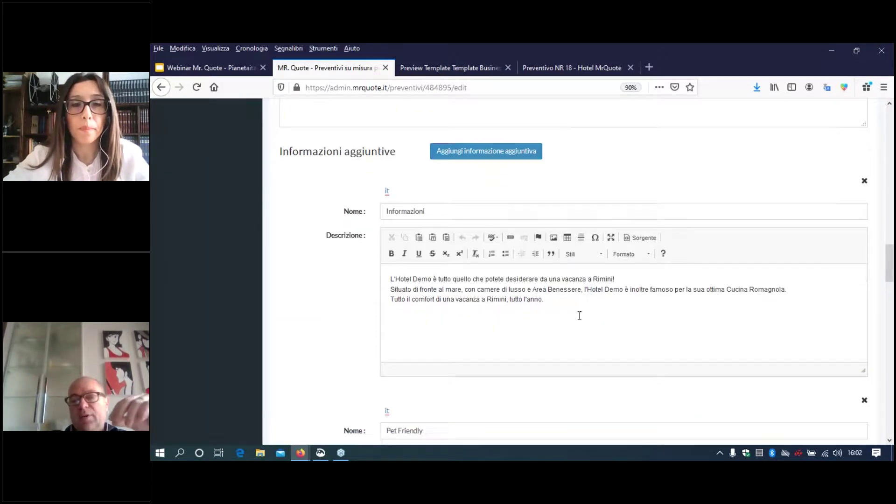
{"action": "triple_click", "coordinate": [441, 254]}
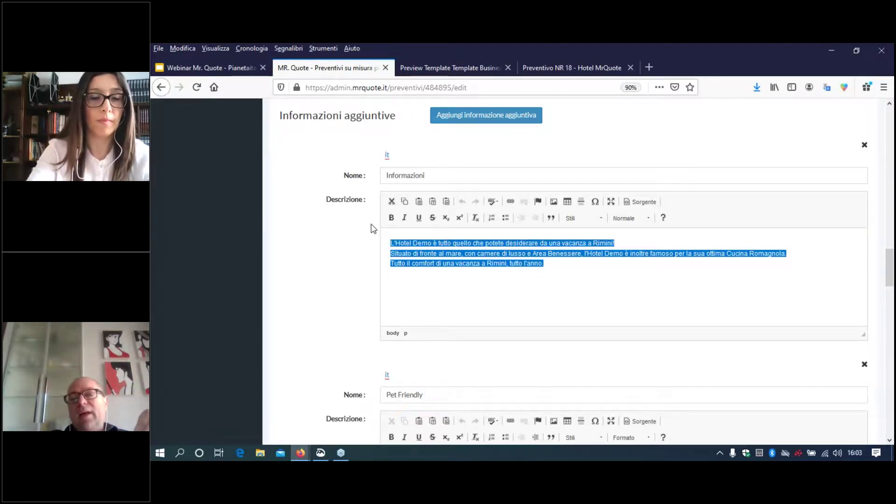
{"action": "type", "text": "L'offerta è"}
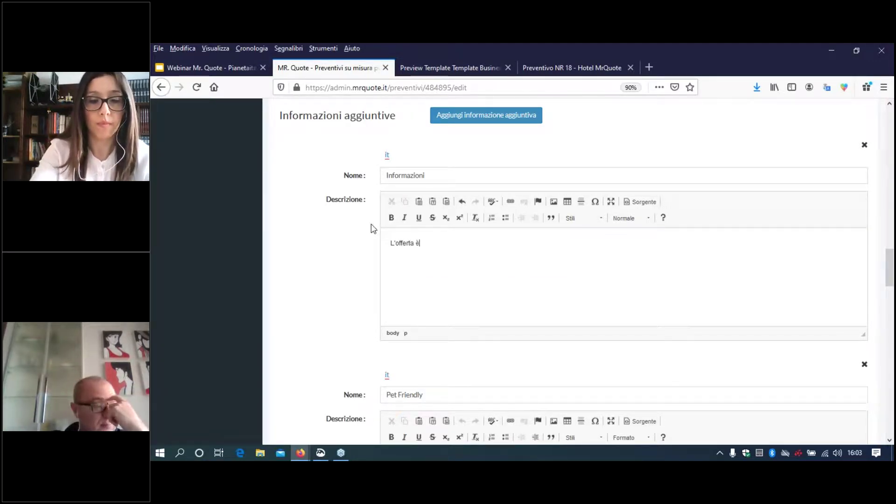
{"action": "type", "text": " non rimbors"}
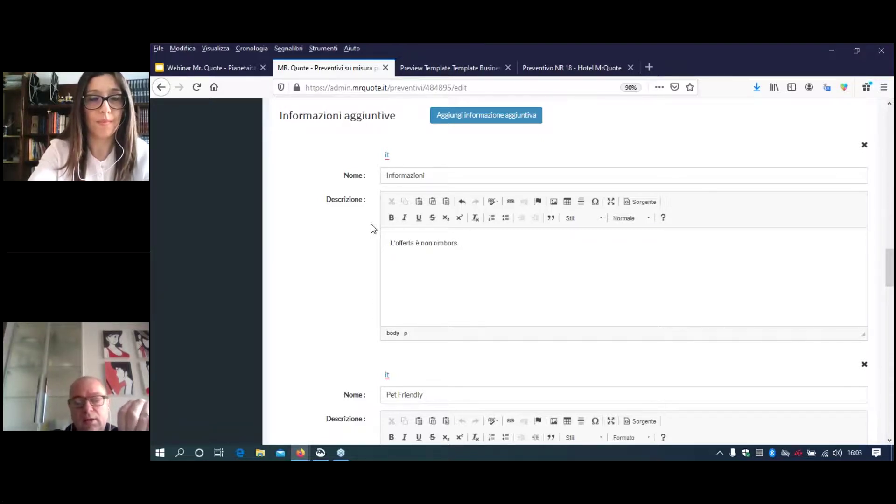
{"action": "type", "text": "abile."}
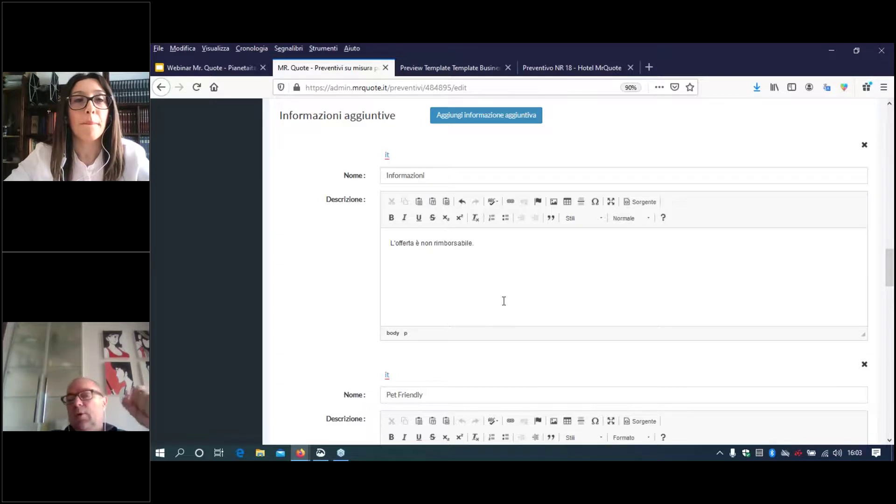
Save quote NR 18 as a draft and open its customer preview.
{"action": "scroll", "coordinate": [504, 301], "scroll_direction": "up", "scroll_amount": 1}
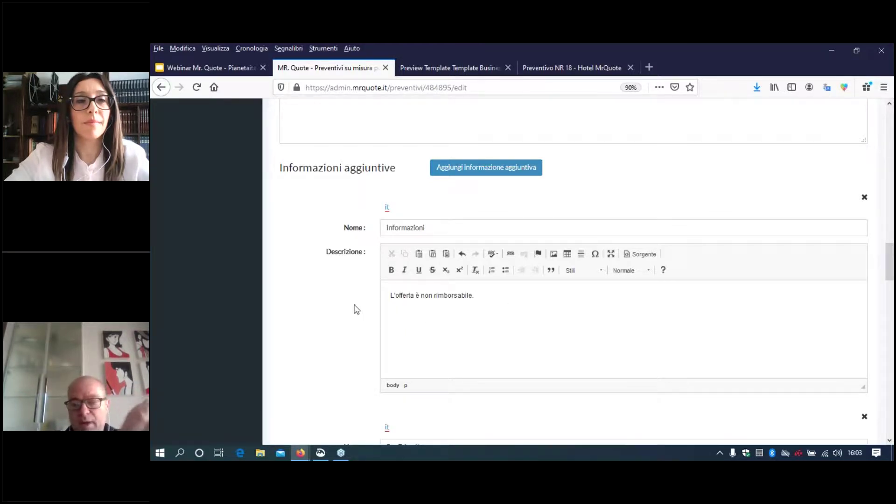
{"action": "scroll", "coordinate": [356, 308], "scroll_direction": "down", "scroll_amount": 6}
{"action": "scroll", "coordinate": [357, 309], "scroll_direction": "down", "scroll_amount": 8}
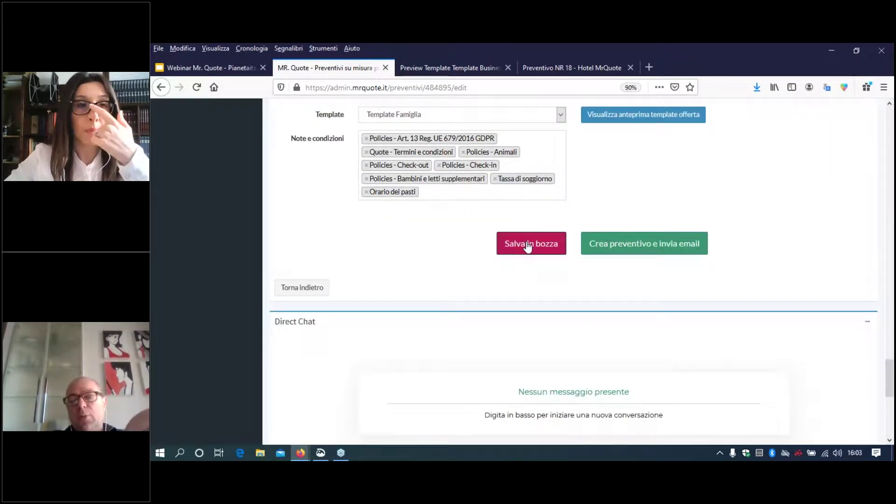
{"action": "left_click", "coordinate": [528, 247]}
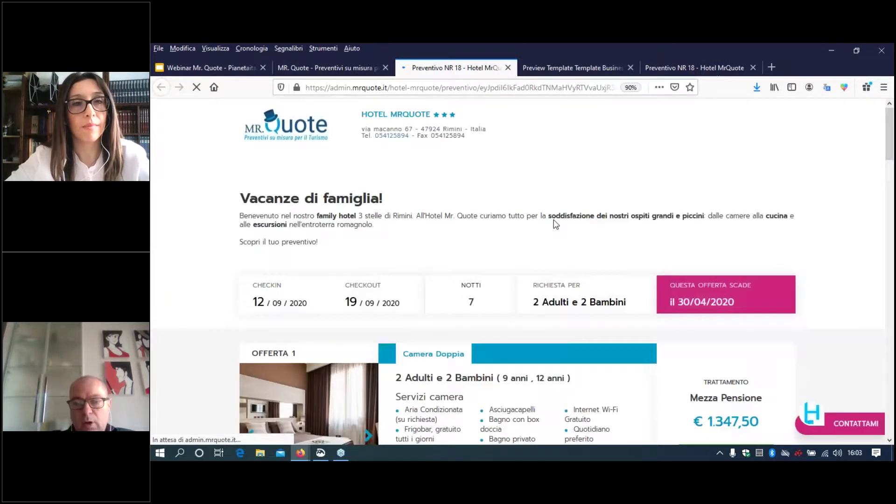
Review the additional information in the quote preview, expanding the Pensione completa and Mezza Pensione sections.
{"action": "scroll", "coordinate": [556, 224], "scroll_direction": "down", "scroll_amount": 10}
{"action": "scroll", "coordinate": [556, 224], "scroll_direction": "down", "scroll_amount": 3}
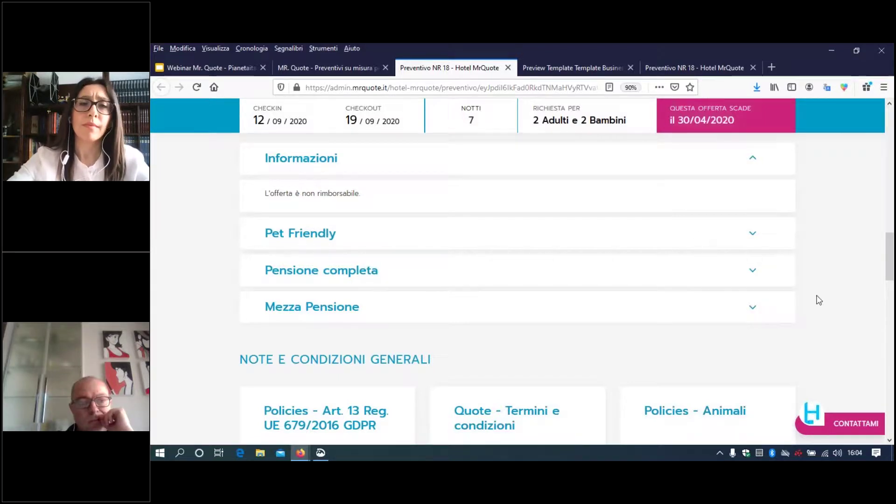
{"action": "left_click", "coordinate": [759, 279]}
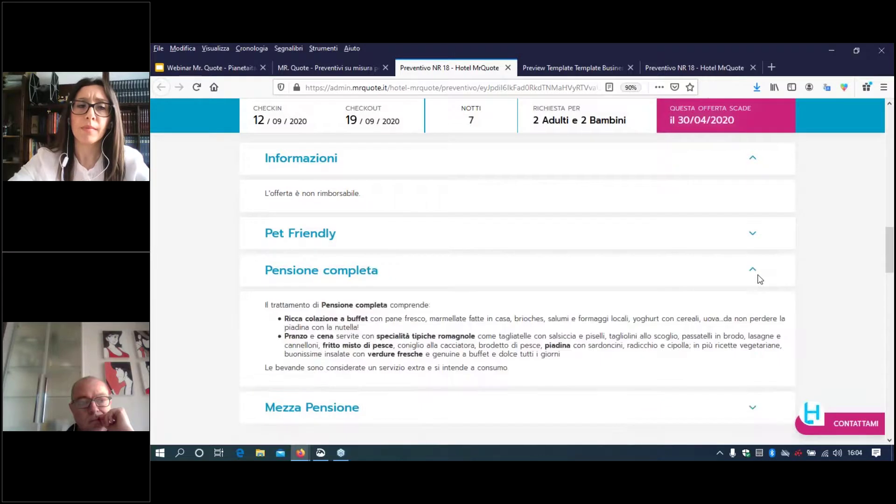
{"action": "scroll", "coordinate": [761, 279], "scroll_direction": "down", "scroll_amount": 1}
{"action": "left_click", "coordinate": [754, 356]}
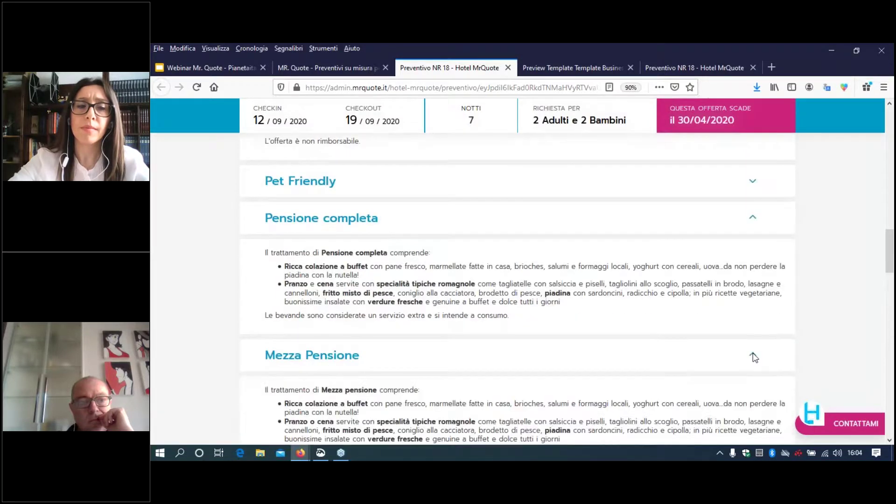
{"action": "scroll", "coordinate": [755, 358], "scroll_direction": "down", "scroll_amount": 3}
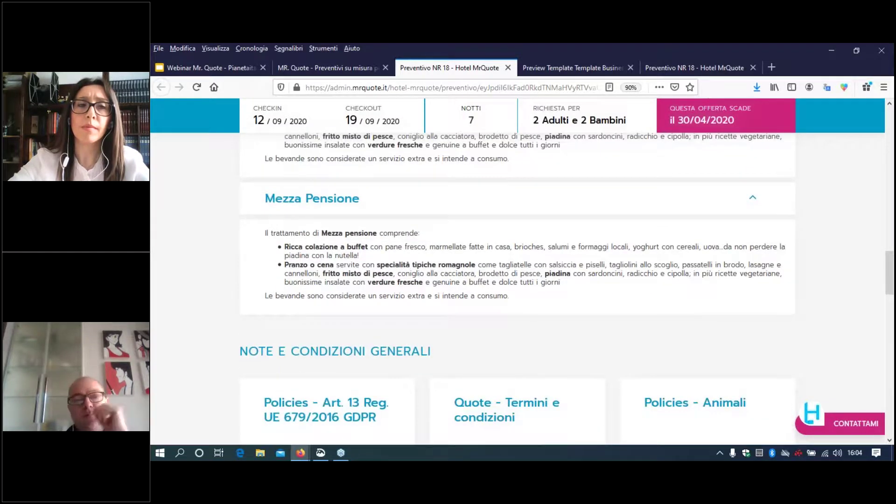
Review the Pensione completa and Mezza Pensione descriptions and the Note e condizioni generali section in the quote preview.
{"action": "scroll", "coordinate": [766, 354], "scroll_direction": "up", "scroll_amount": 3}
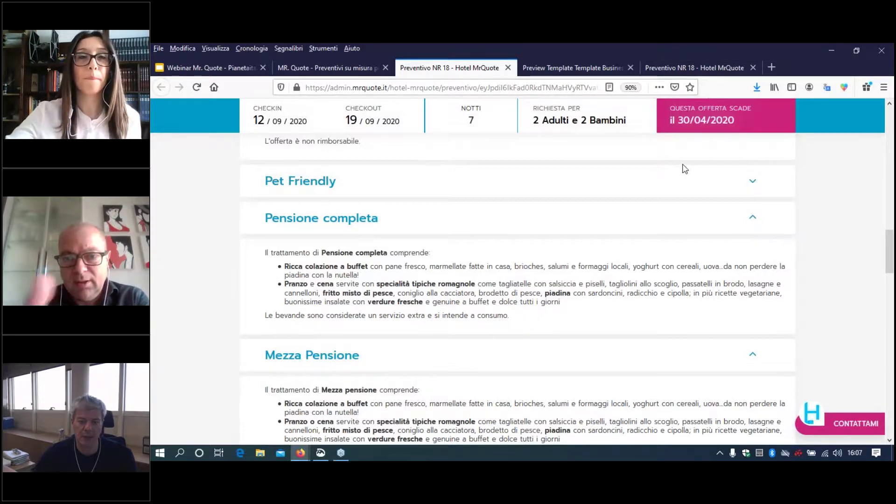
{"action": "scroll", "coordinate": [719, 233], "scroll_direction": "down", "scroll_amount": 4}
{"action": "scroll", "coordinate": [725, 254], "scroll_direction": "down", "scroll_amount": 3}
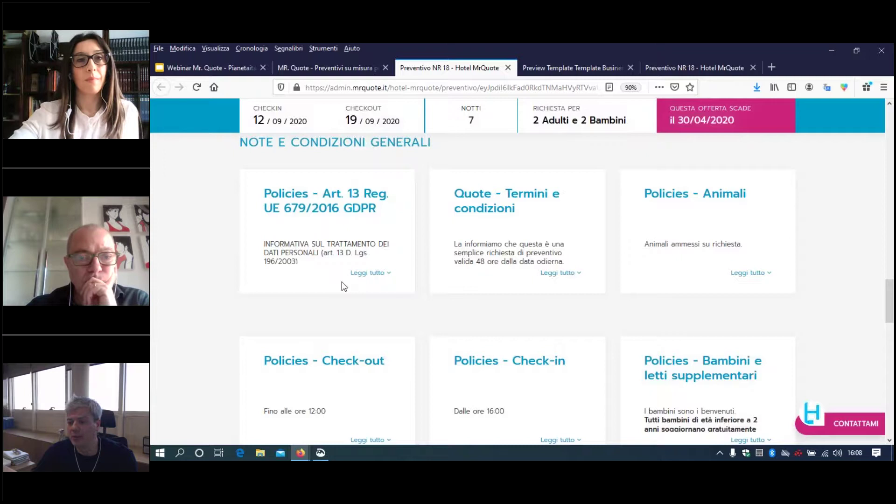
{"action": "scroll", "coordinate": [383, 242], "scroll_direction": "up", "scroll_amount": 3}
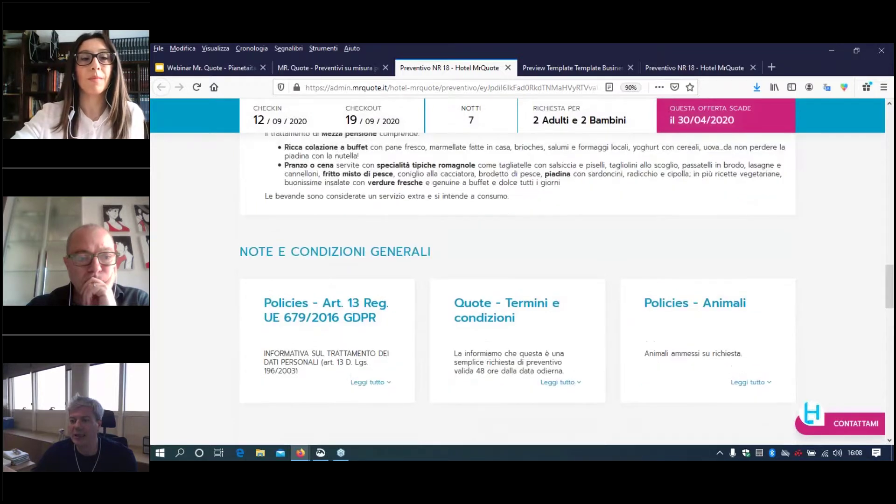
{"action": "scroll", "coordinate": [383, 239], "scroll_direction": "up", "scroll_amount": 1}
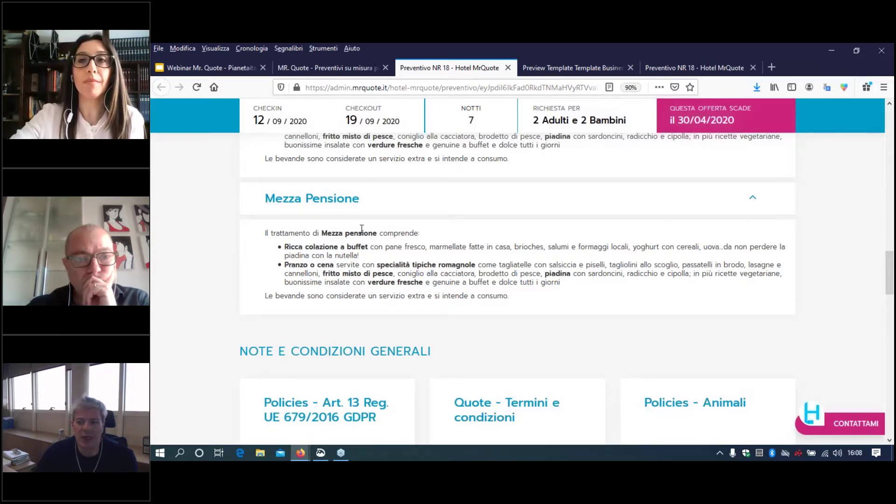
{"action": "left_click", "coordinate": [230, 68]}
{"action": "left_click_drag", "start_coordinate": [248, 169], "coordinate": [248, 397]}
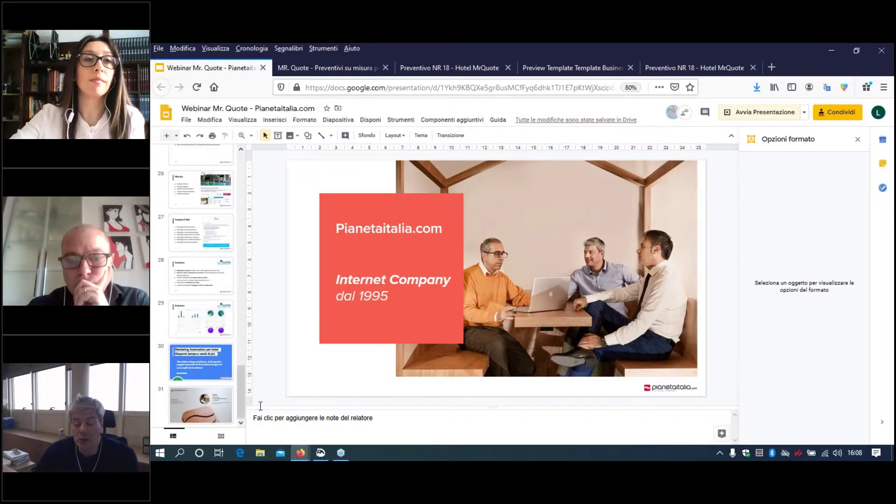
{"action": "left_click", "coordinate": [423, 69]}
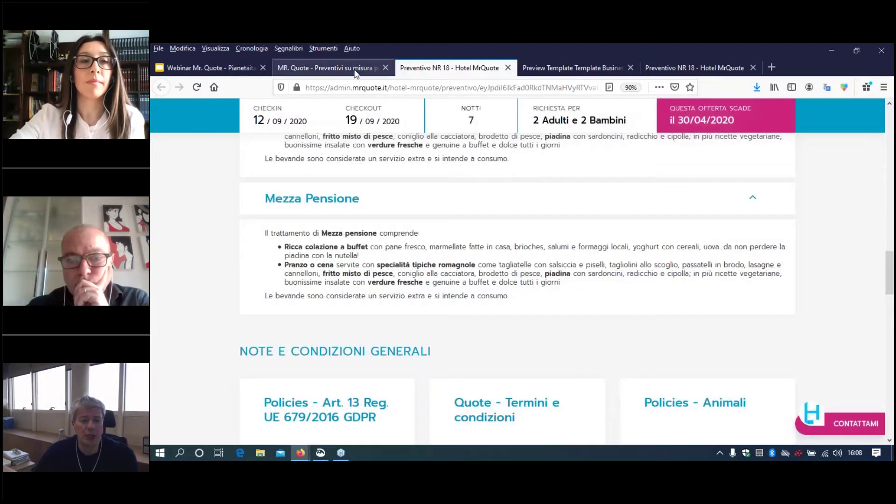
Open the Preventivi overview in MR. Quote and examine the status filter counters and the list of quotes.
{"action": "left_click", "coordinate": [356, 70]}
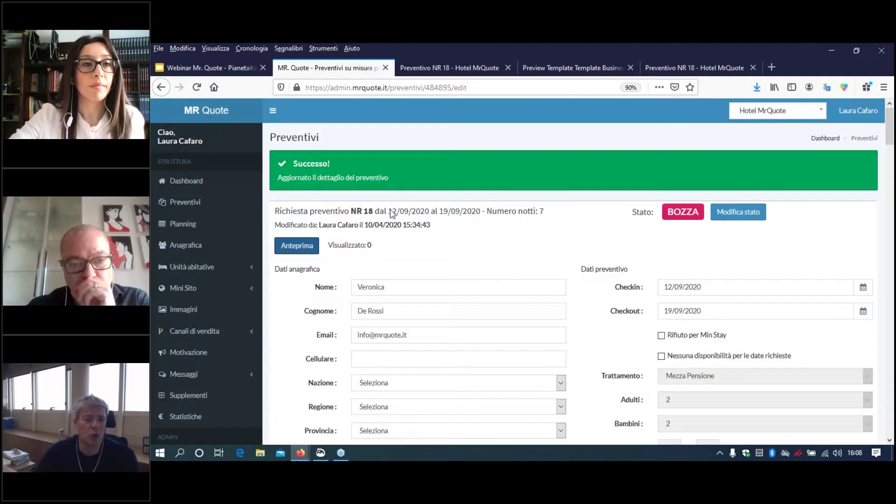
{"action": "left_click", "coordinate": [200, 206]}
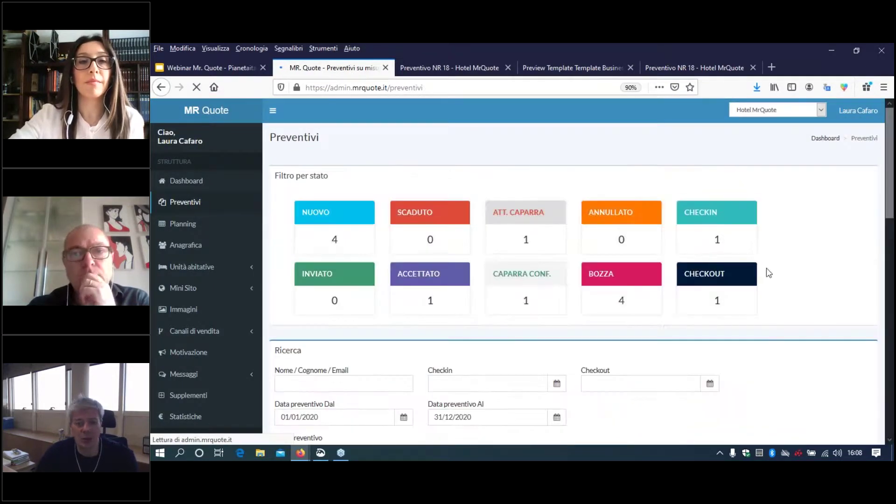
{"action": "scroll", "coordinate": [768, 271], "scroll_direction": "down", "scroll_amount": 5}
{"action": "scroll", "coordinate": [767, 268], "scroll_direction": "up", "scroll_amount": 5}
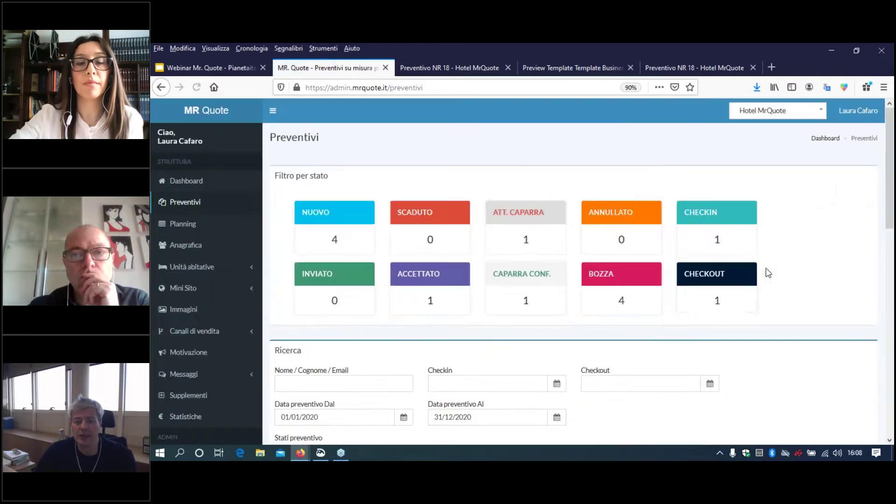
{"action": "scroll", "coordinate": [745, 275], "scroll_direction": "down", "scroll_amount": 7}
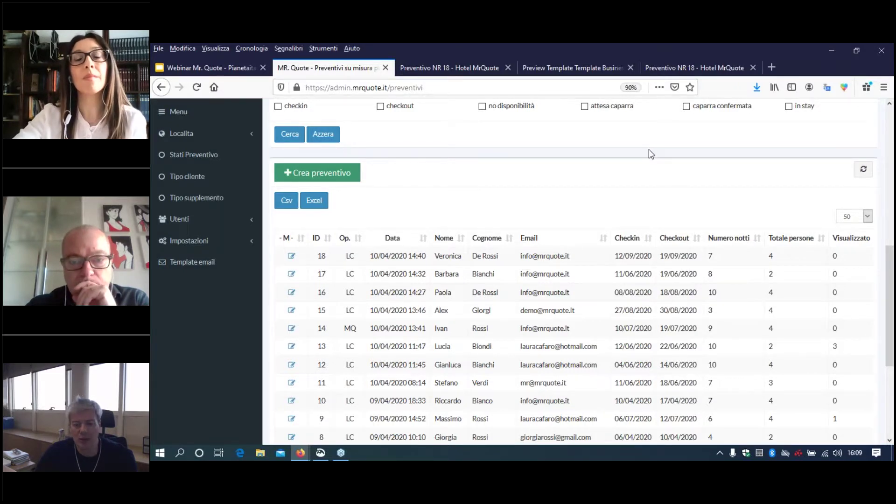
{"action": "scroll", "coordinate": [651, 154], "scroll_direction": "up", "scroll_amount": 2}
{"action": "scroll", "coordinate": [649, 152], "scroll_direction": "up", "scroll_amount": 10}
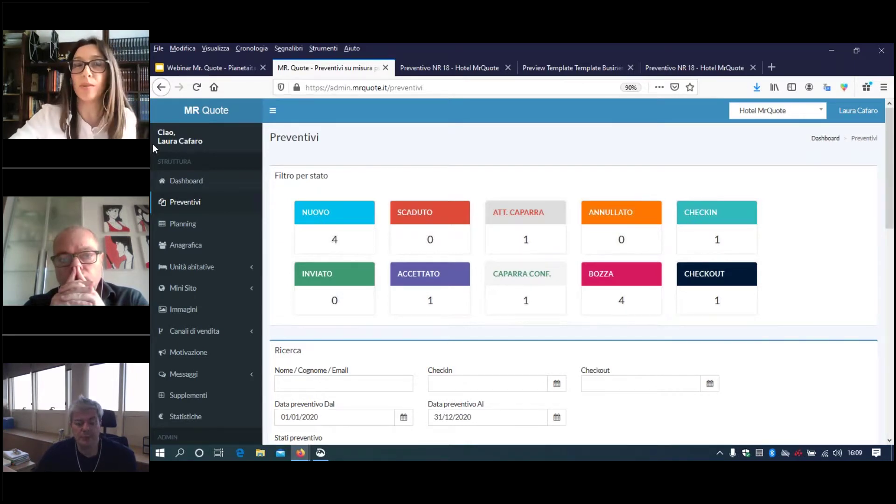
Switch to the Webinar Mr. Quote presentation in Google Slides and start the slideshow from the "Marketing Automation per hotel" slide.
{"action": "left_click", "coordinate": [215, 70]}
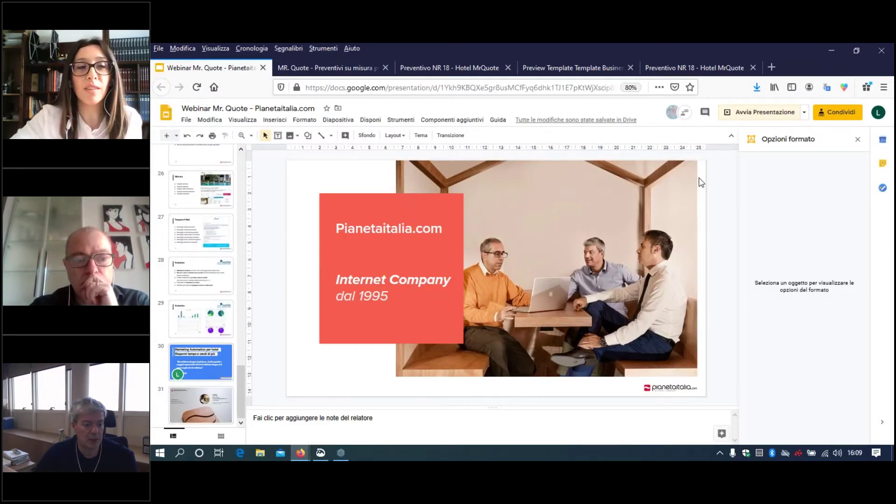
{"action": "key", "text": "Up"}
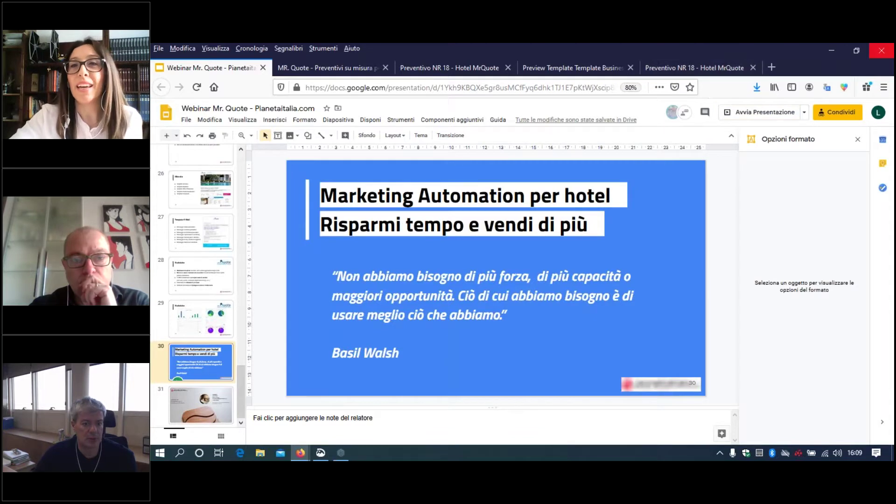
{"action": "left_click", "coordinate": [766, 117]}
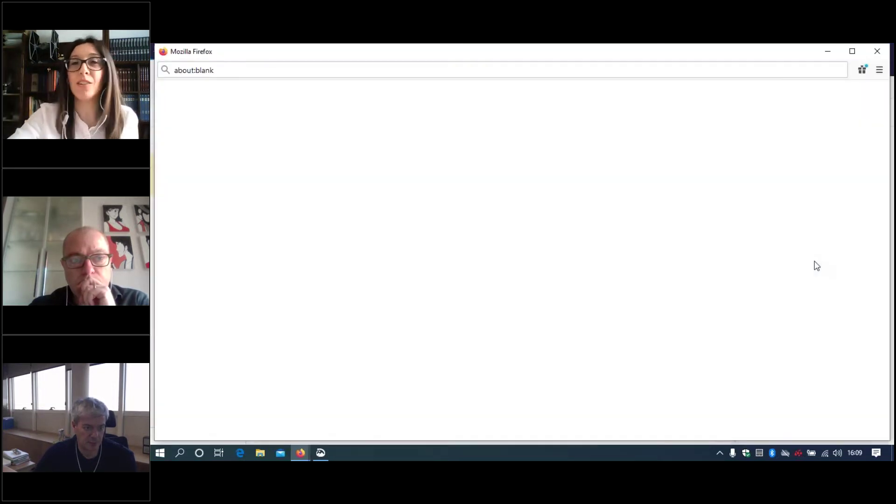